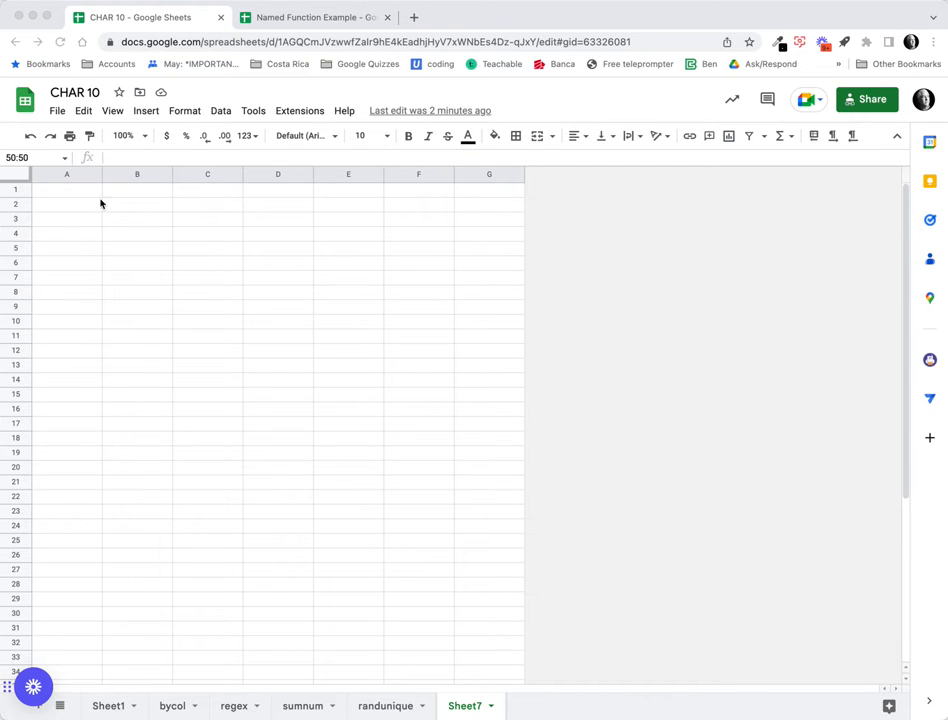
# Enter =RANDBETWEEN(0,10) in A2 and fill it down to A12.
pyautogui.click(66, 207)
pyautogui.click(68, 208)
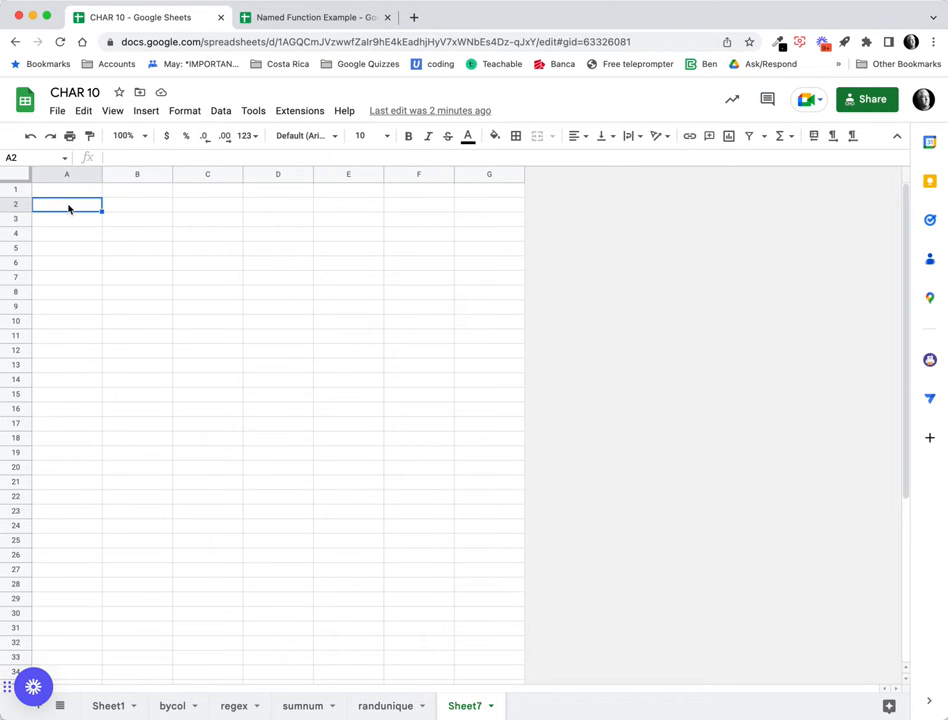
pyautogui.write('=ramdbet')
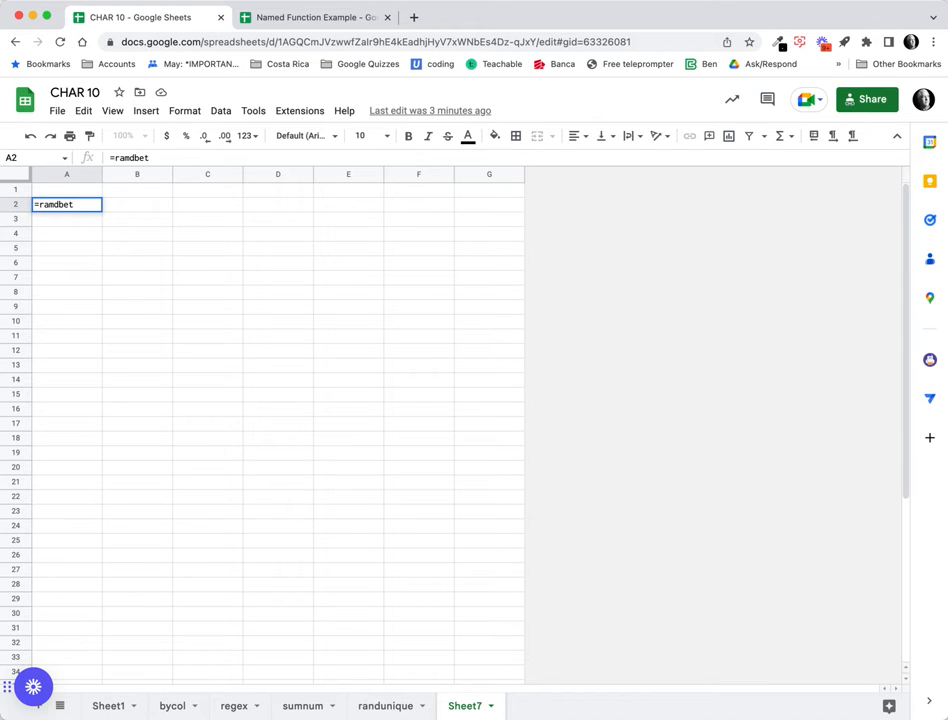
pyautogui.press('BackSpace')
pyautogui.press('BackSpace')
pyautogui.press('BackSpace')
pyautogui.press('BackSpace')
pyautogui.press('BackSpace')
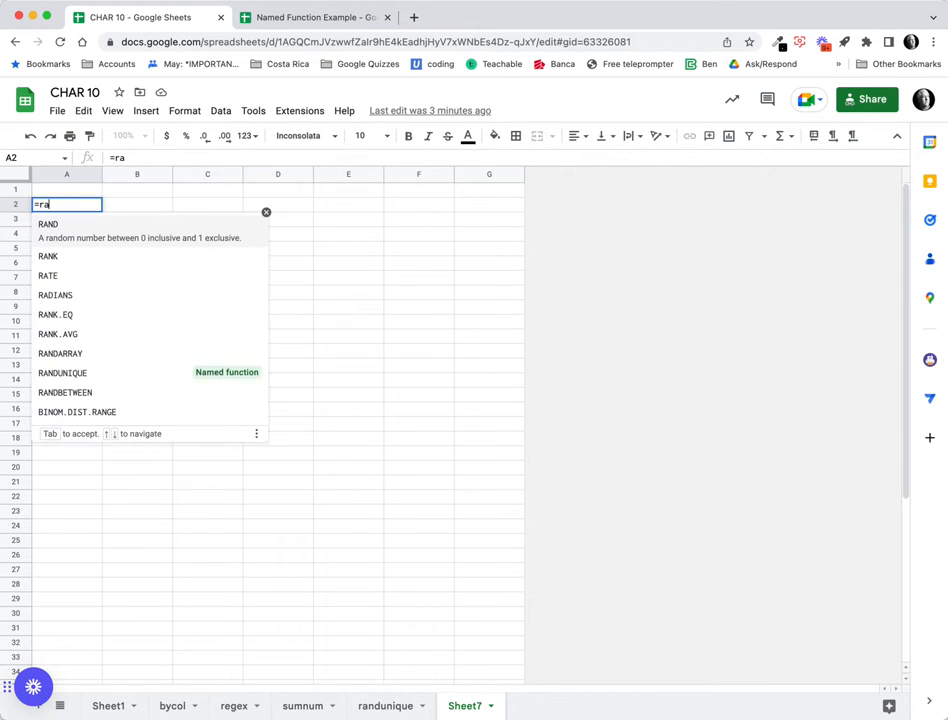
pyautogui.write('nd')
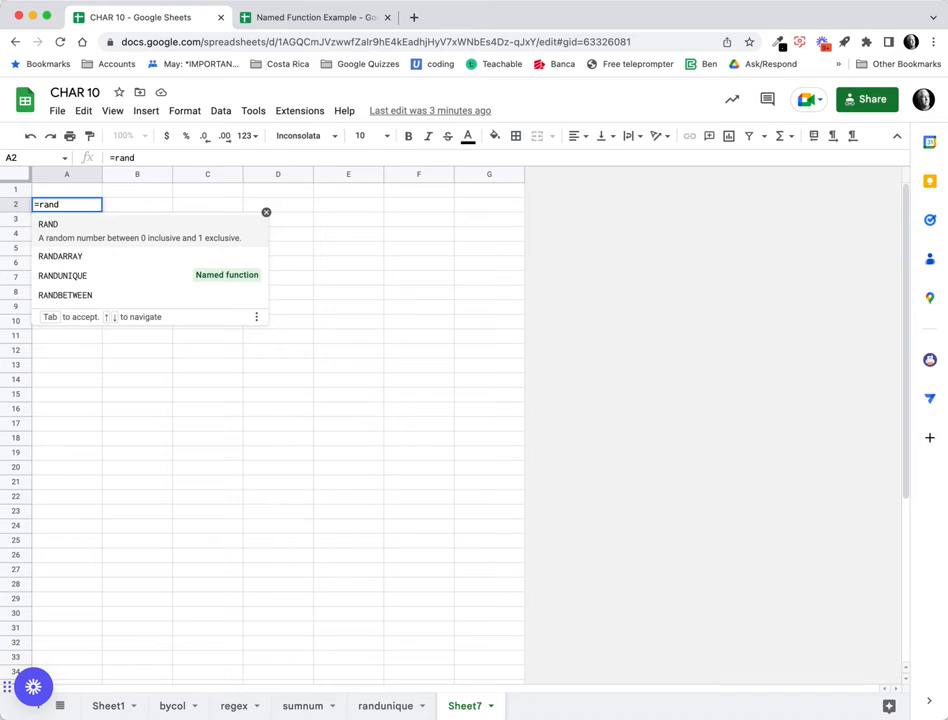
pyautogui.press('Down')
pyautogui.press('Down')
pyautogui.press('Down')
pyautogui.press('Tab')
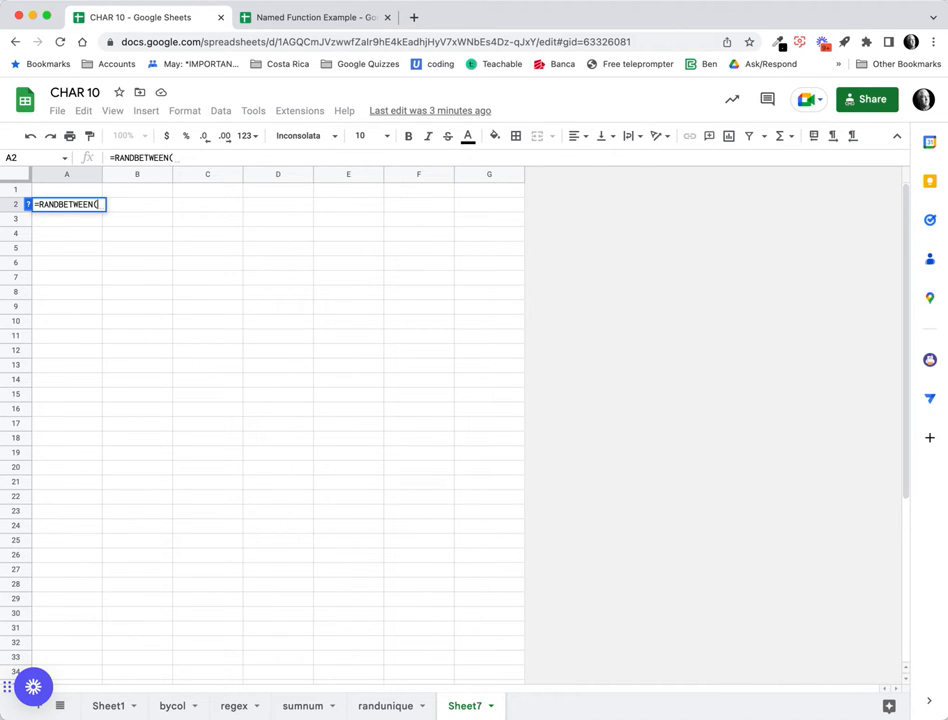
pyautogui.write('0')
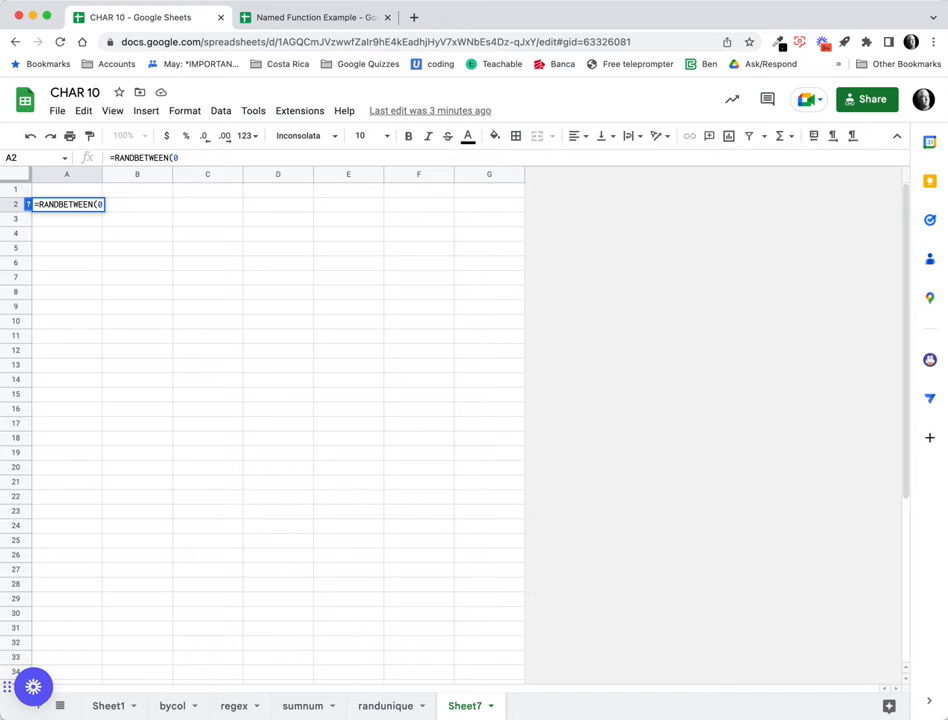
pyautogui.write(',10')
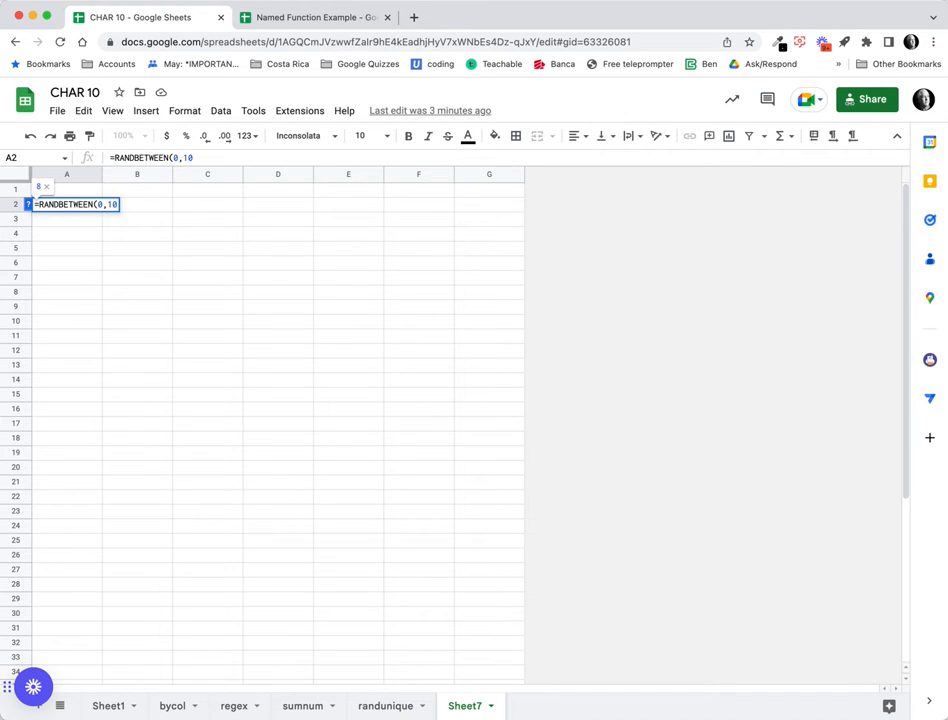
pyautogui.press('Return')
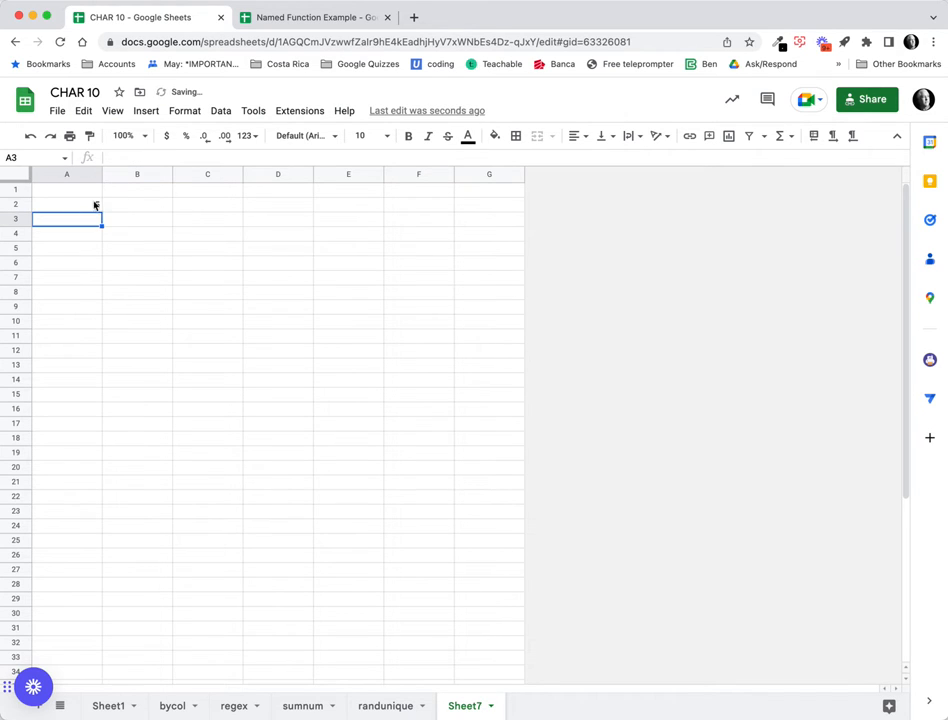
pyautogui.click(95, 205)
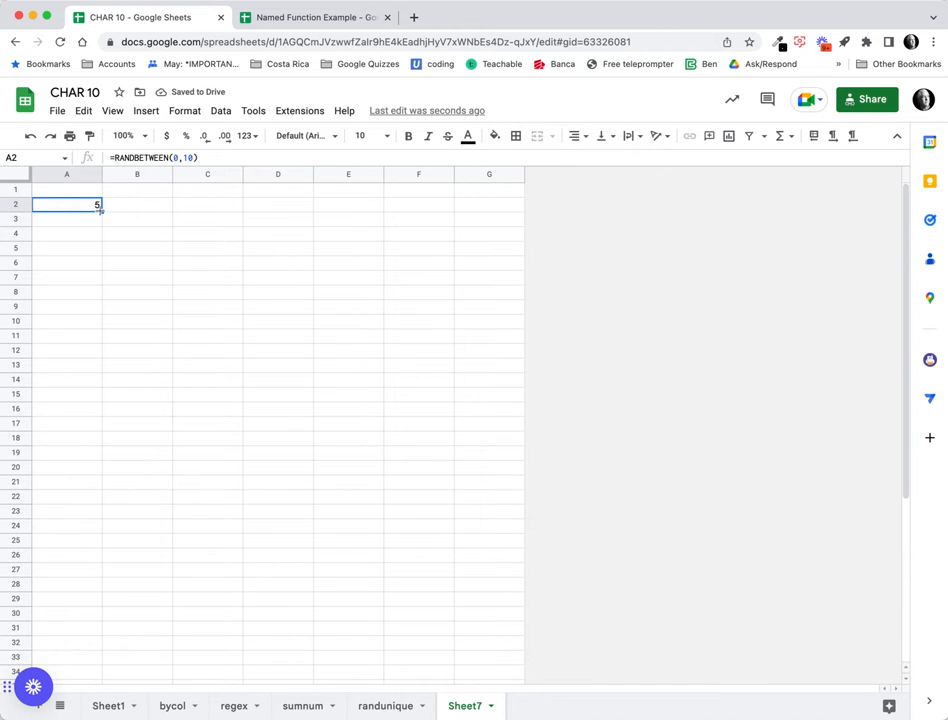
pyautogui.moveTo(100, 209); pyautogui.dragTo(87, 353)
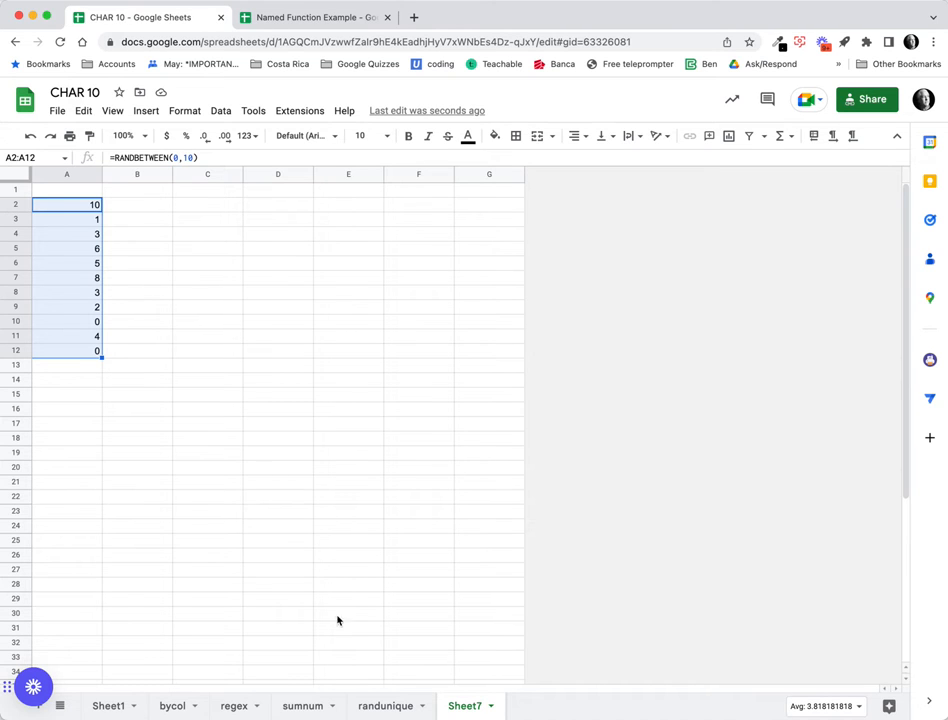
# Put =SEQUENCE(10) in A2 and clear A3:A12 so 1–10 spill down column A.
pyautogui.click(150, 211)
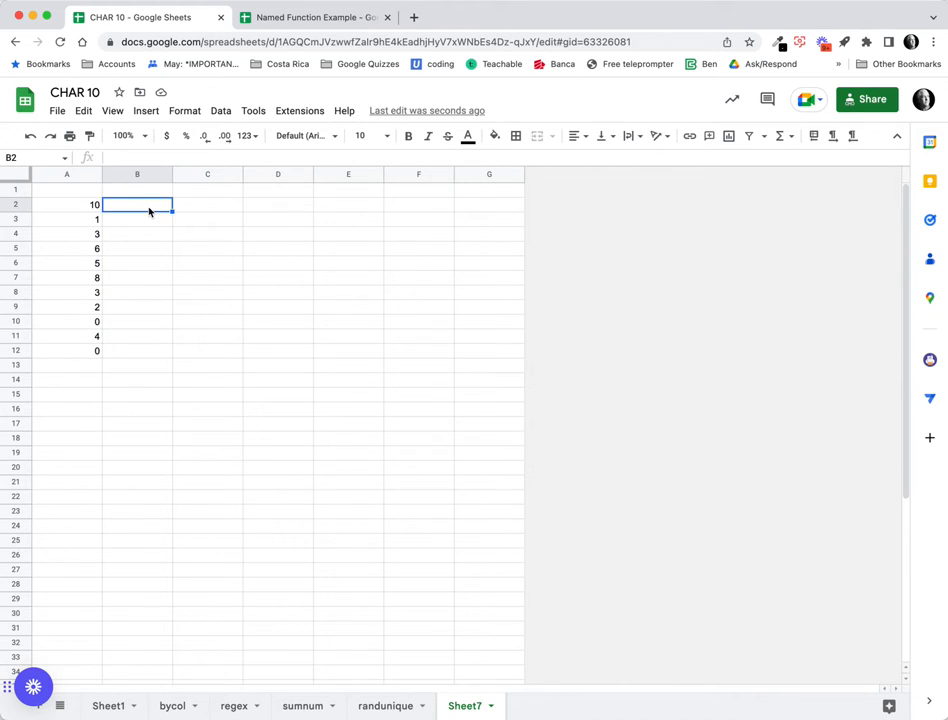
pyautogui.click(80, 207)
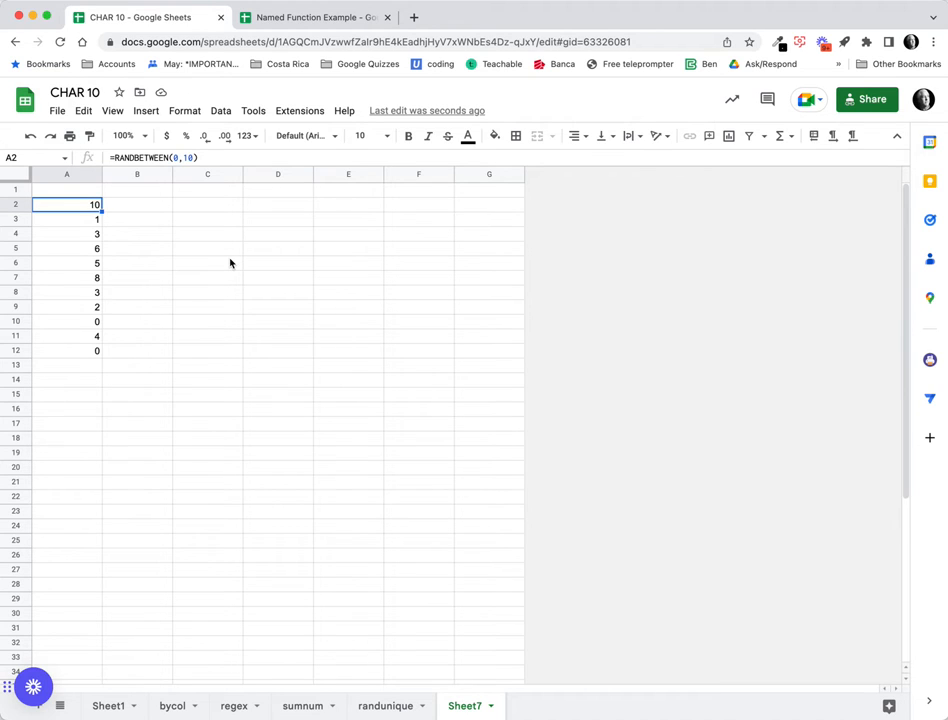
pyautogui.write('=')
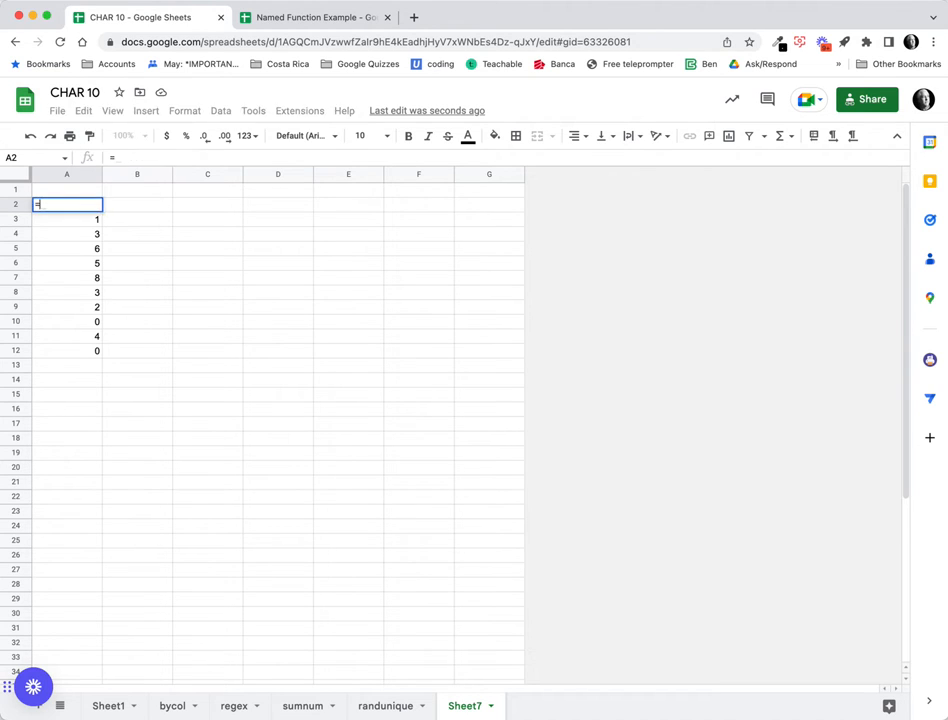
pyautogui.write('se')
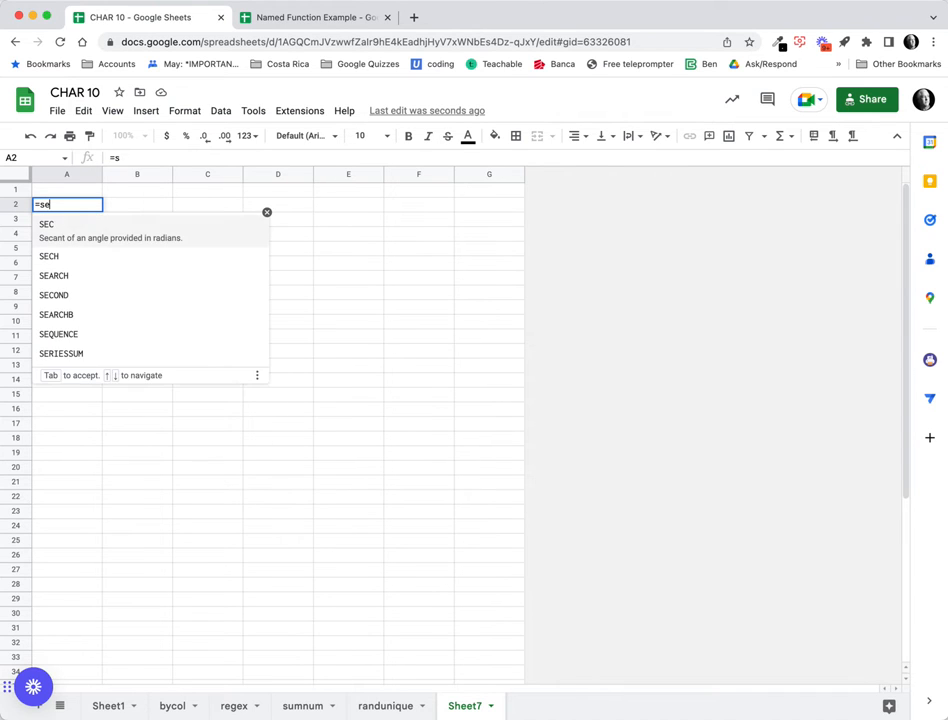
pyautogui.write('q')
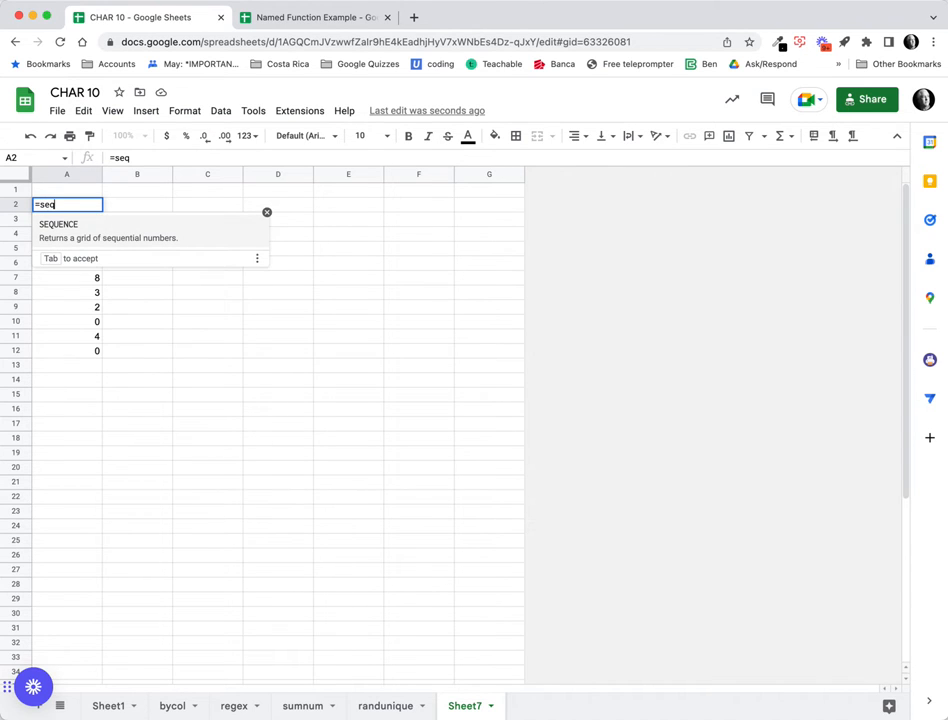
pyautogui.press('Tab')
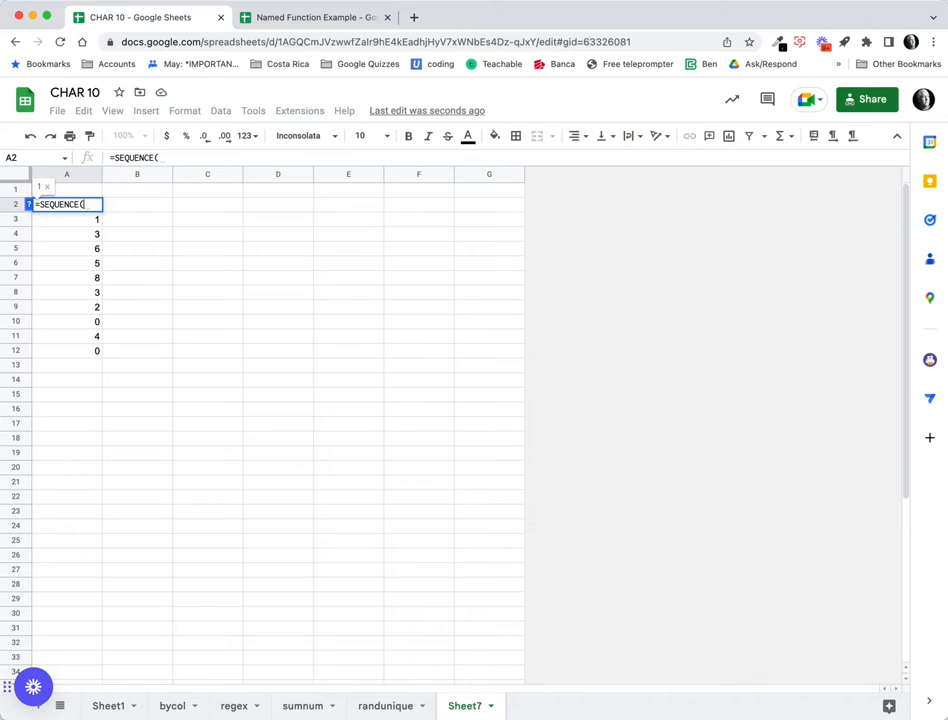
pyautogui.write('10')
pyautogui.press('Return')
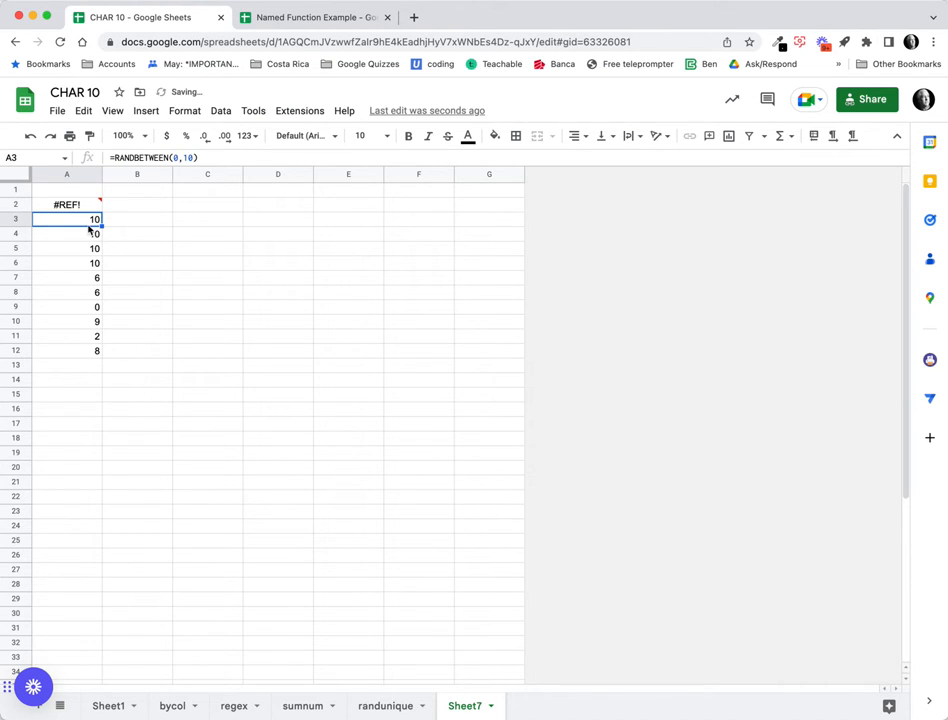
pyautogui.moveTo(88, 226); pyautogui.dragTo(81, 347)
pyautogui.press('Delete')
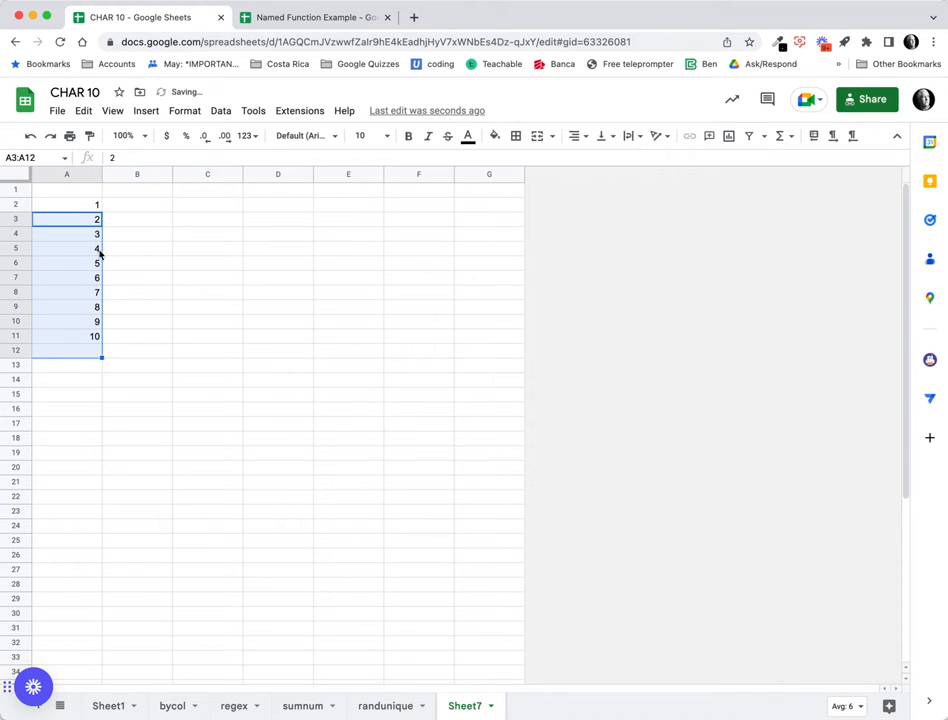
pyautogui.click(80, 210)
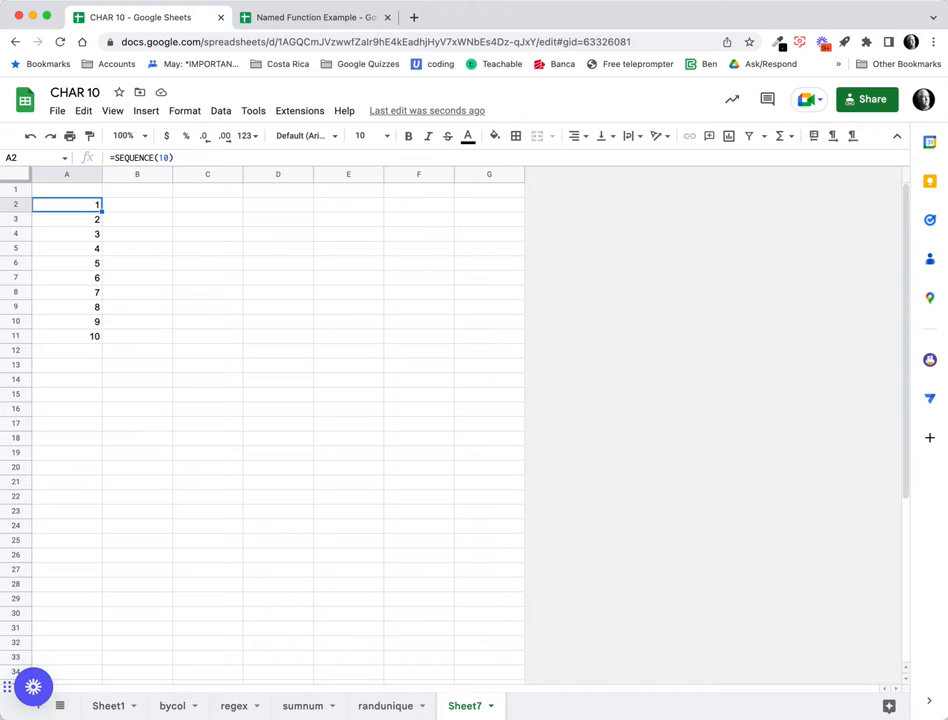
# Add the column headers Sequence in A1 and RandArray in B1.
pyautogui.click(84, 192)
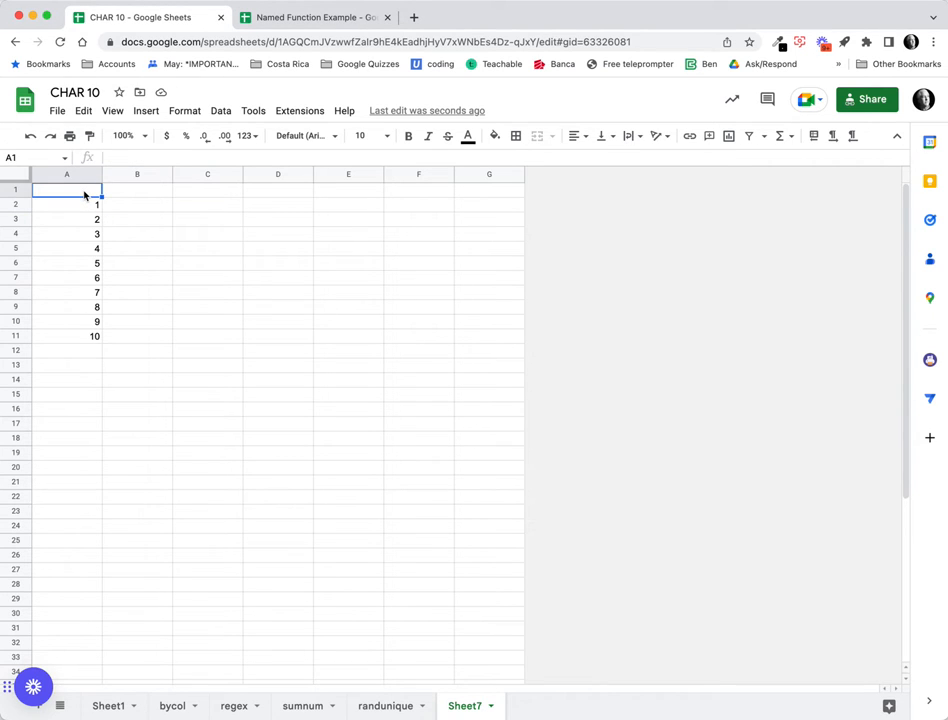
pyautogui.write('Sequen')
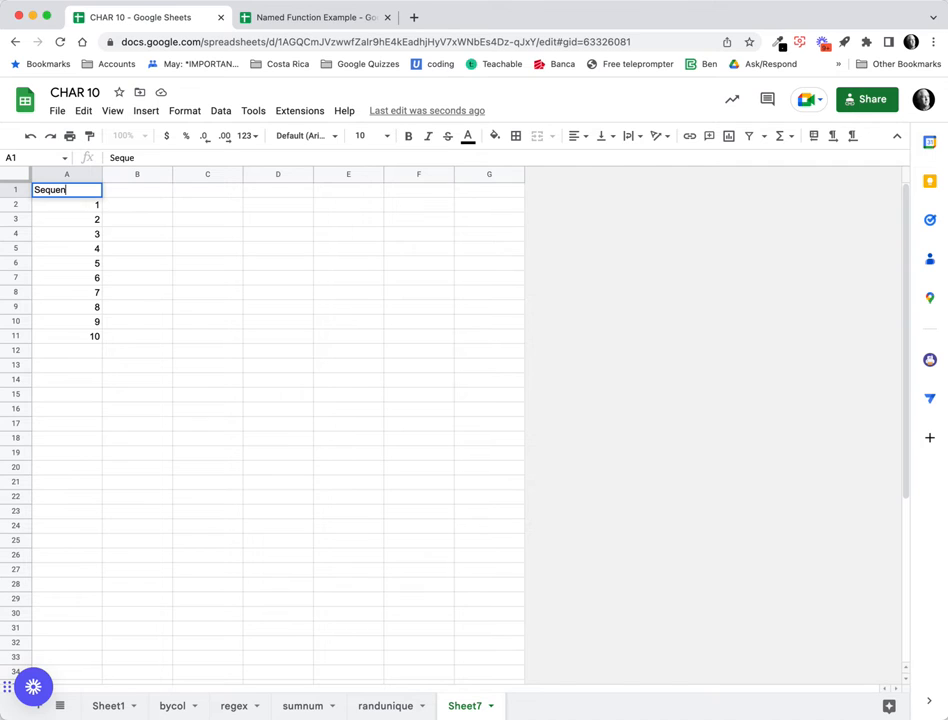
pyautogui.write('ce')
pyautogui.press('Tab')
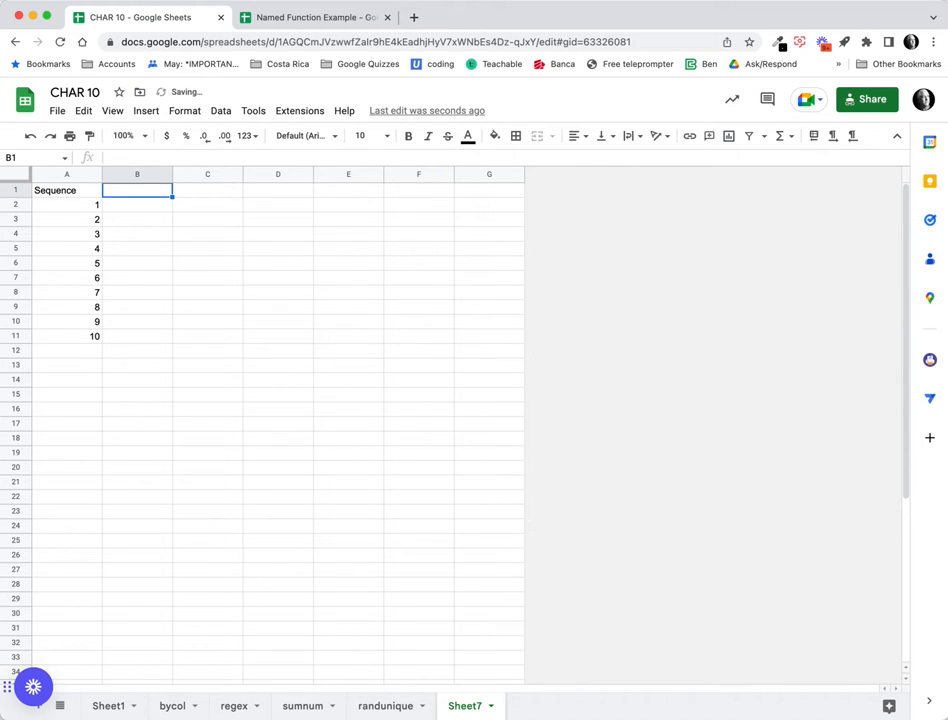
pyautogui.write('RandAr')
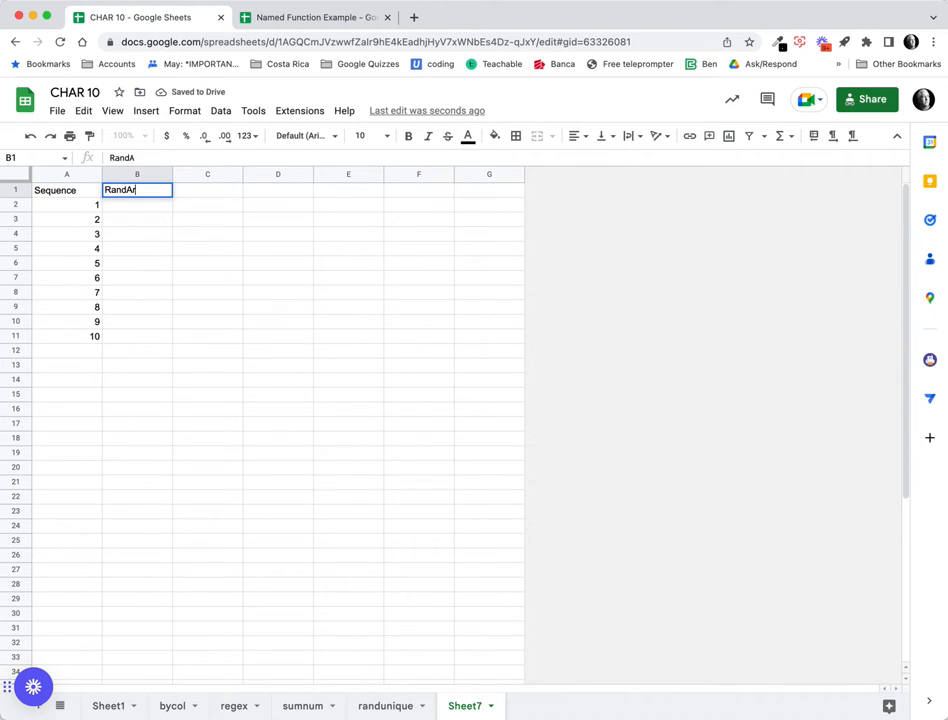
pyautogui.write('ray')
pyautogui.press('Return')
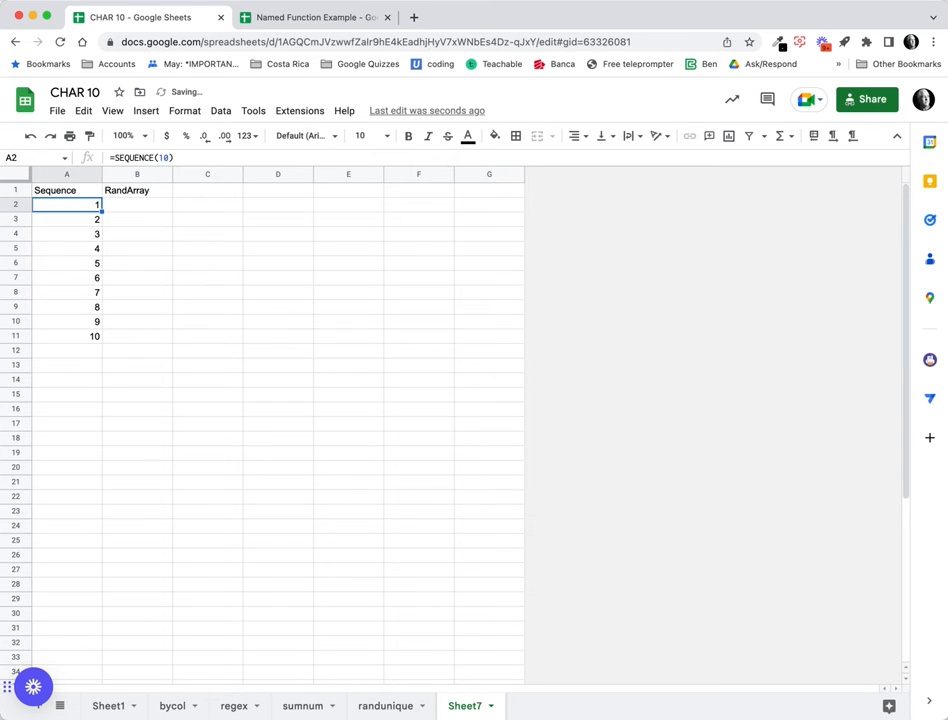
# Enter =RANDARRAY(10) in B2 to spill ten random decimals down to B11.
pyautogui.click(125, 208)
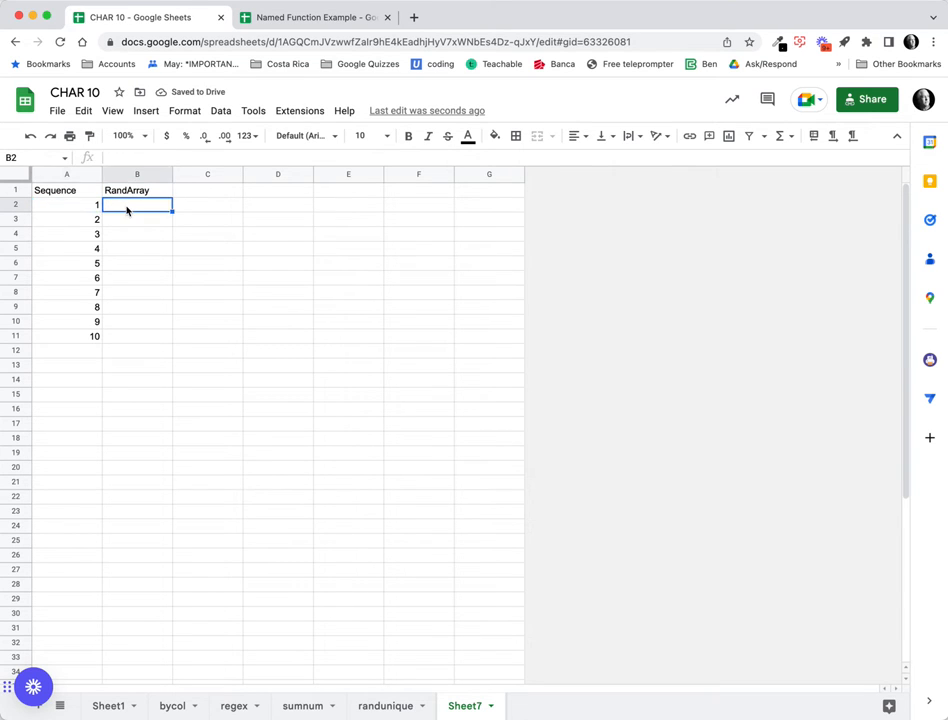
pyautogui.write('=rand')
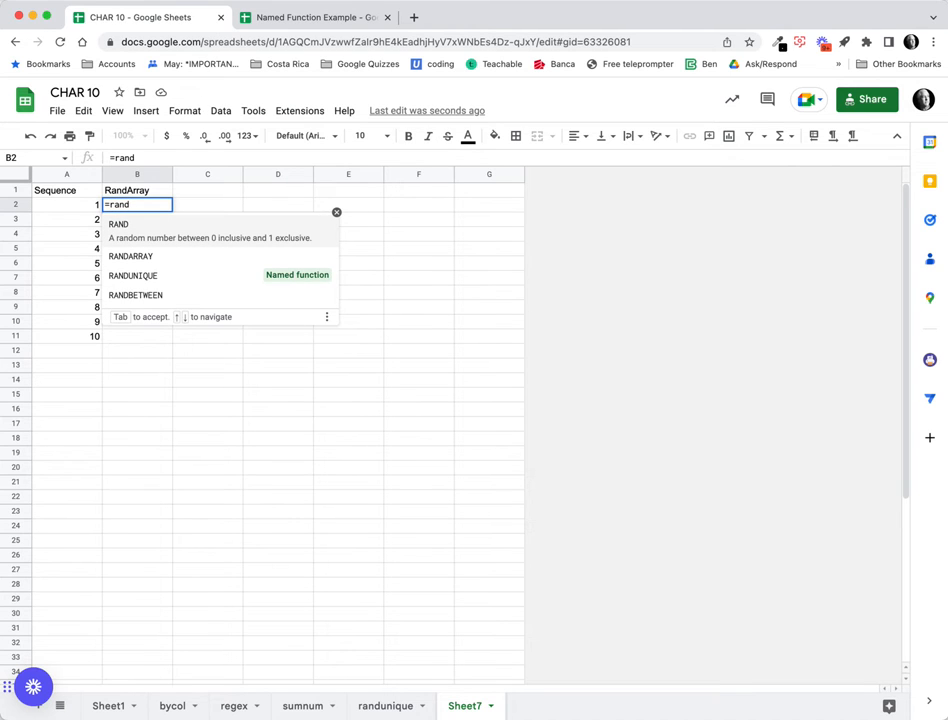
pyautogui.press('Down')
pyautogui.press('Tab')
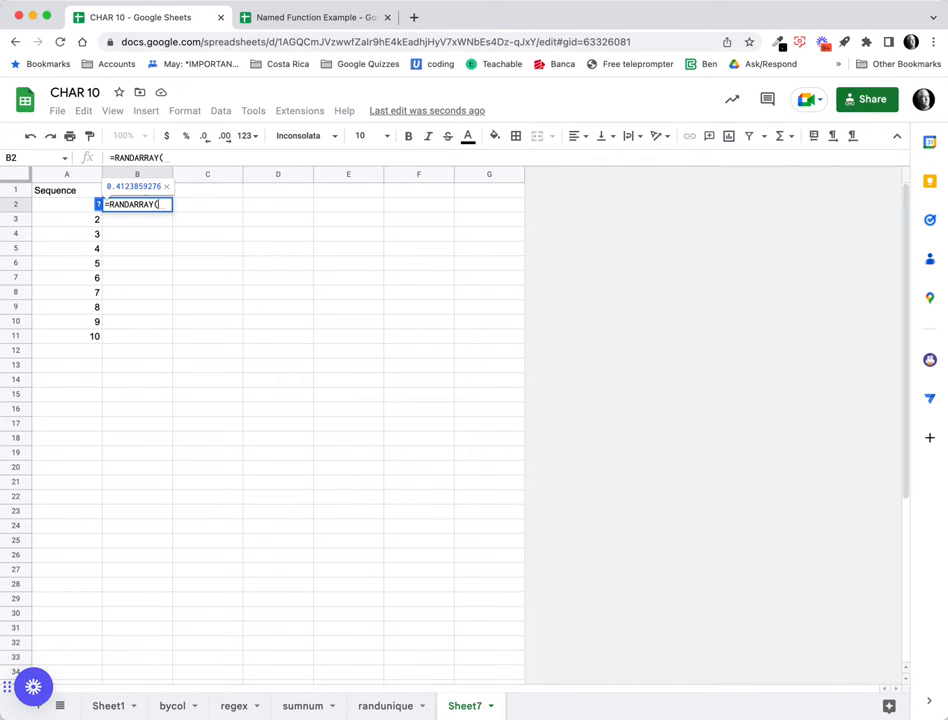
pyautogui.click(98, 206)
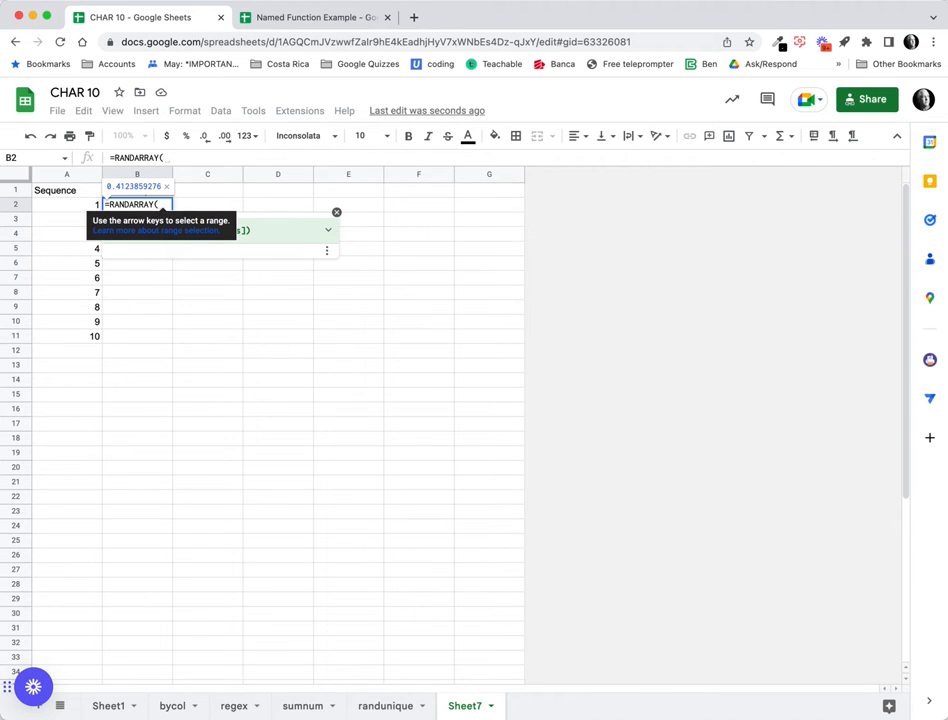
pyautogui.write('10')
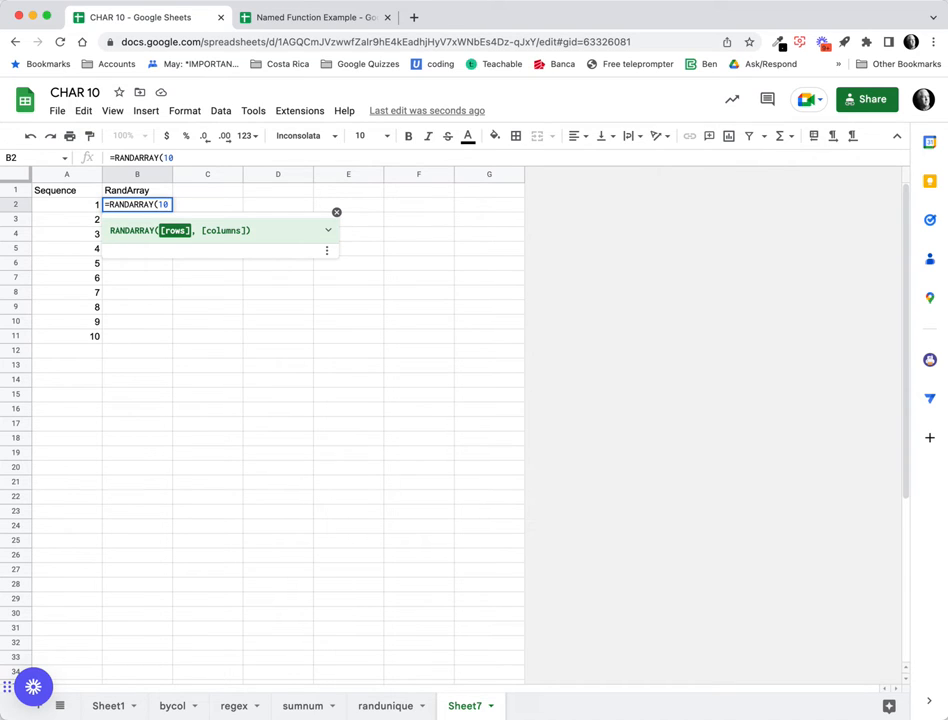
pyautogui.write(')')
pyautogui.press('Return')
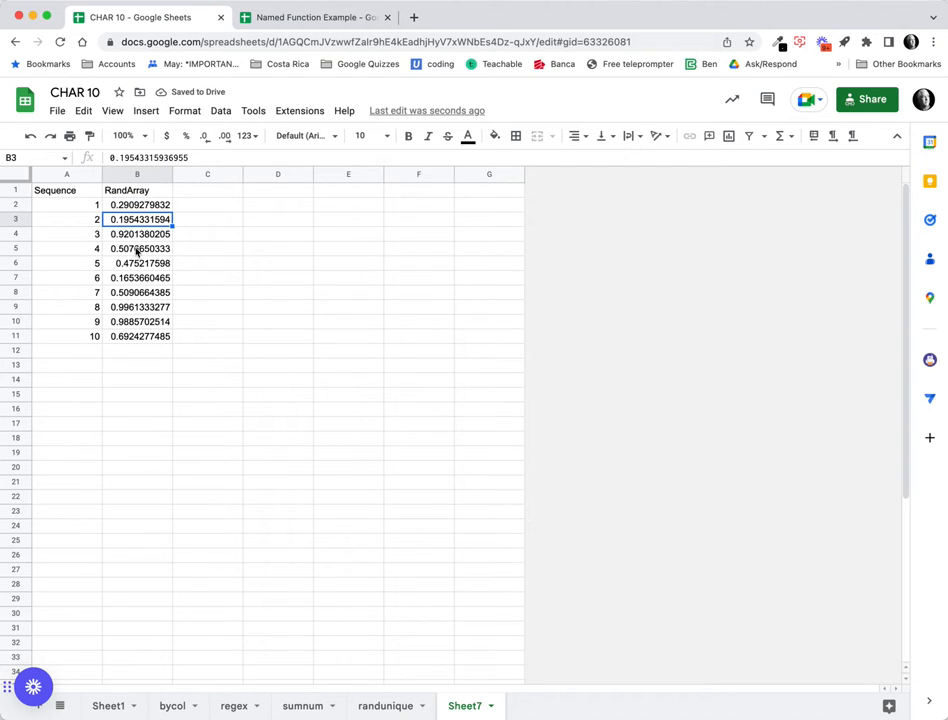
# Add the Randbetween header in C1.
pyautogui.click(78, 202)
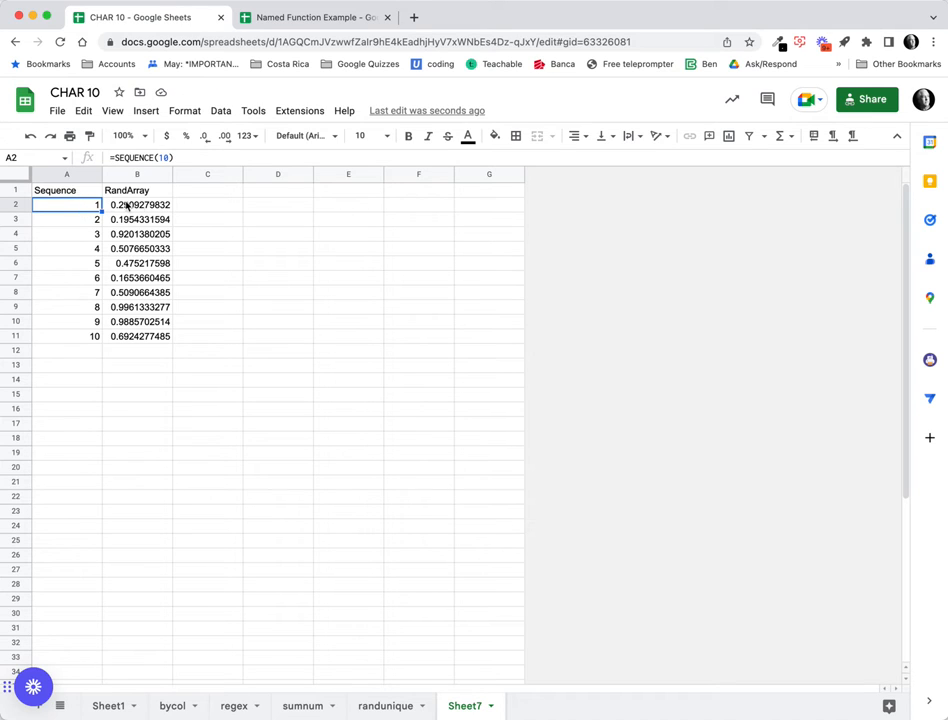
pyautogui.click(198, 190)
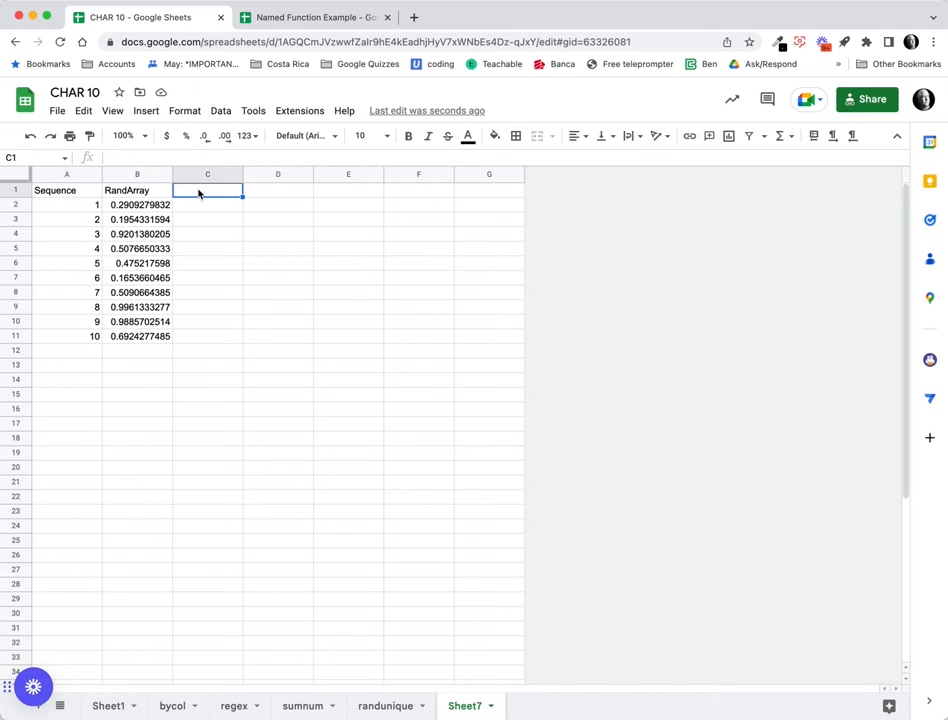
pyautogui.write('Randbe')
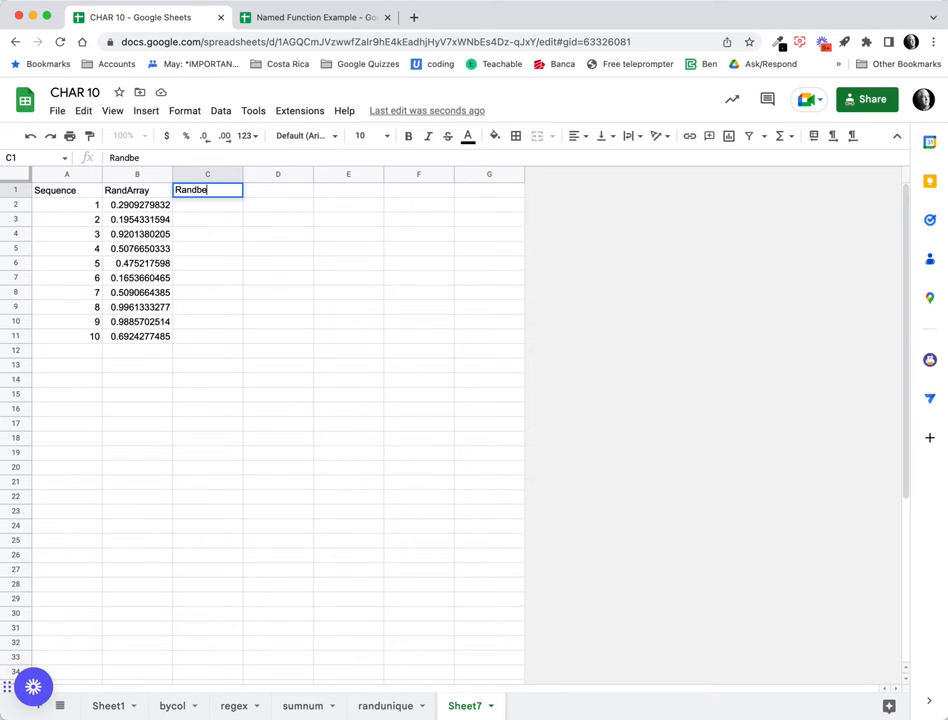
pyautogui.write('tween')
pyautogui.press('Return')
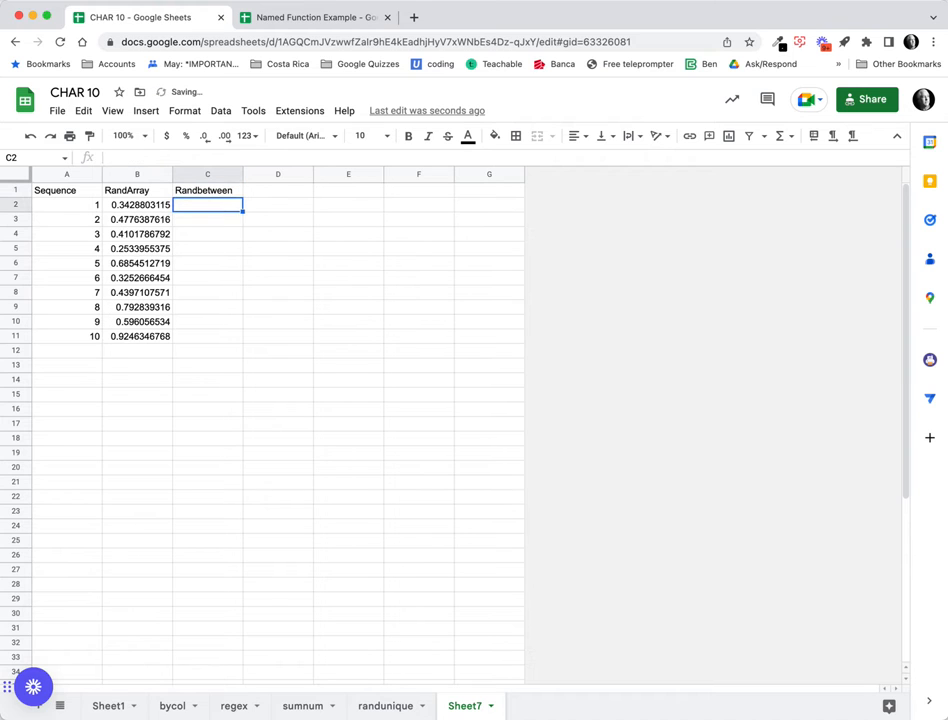
# Enter =RANDBETWEEN(1,10) in C2 and fill it down to C11.
pyautogui.write('=ra')
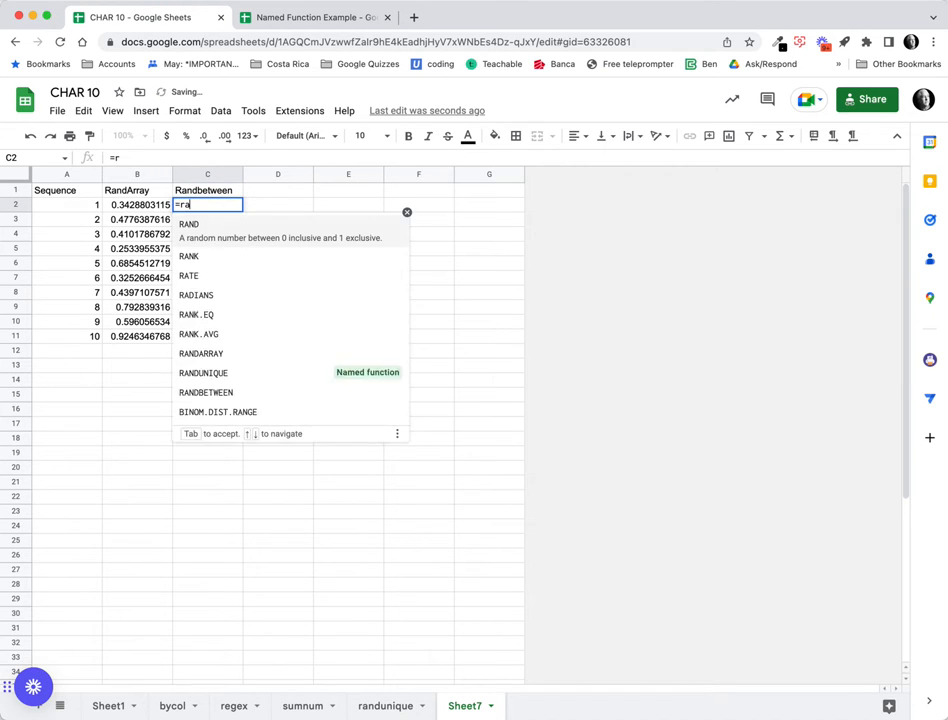
pyautogui.write('ndb')
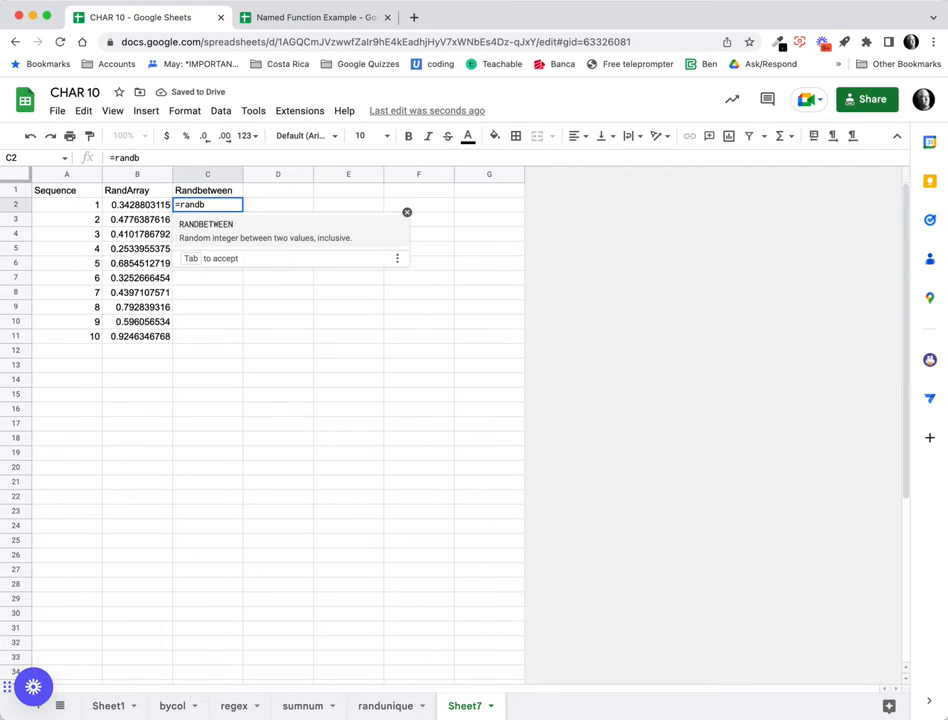
pyautogui.press('Tab')
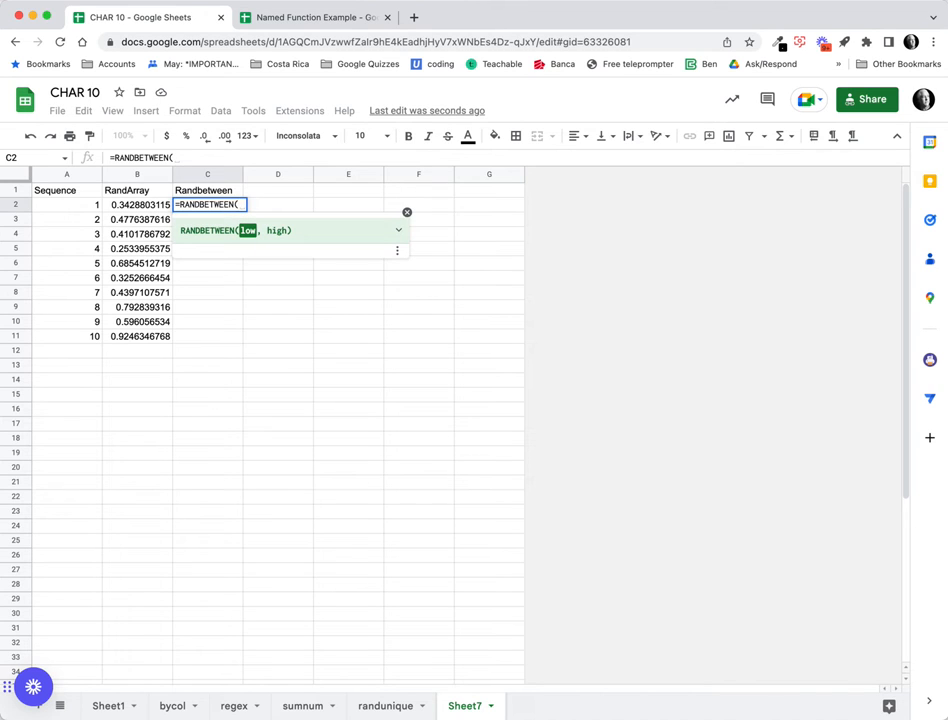
pyautogui.write('1,10')
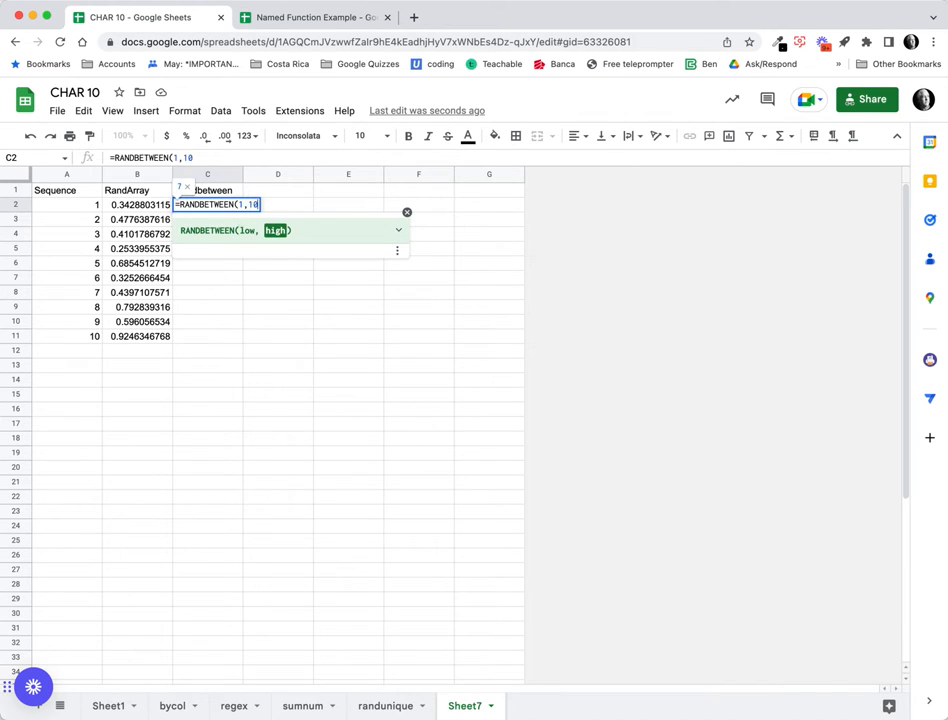
pyautogui.press('Return')
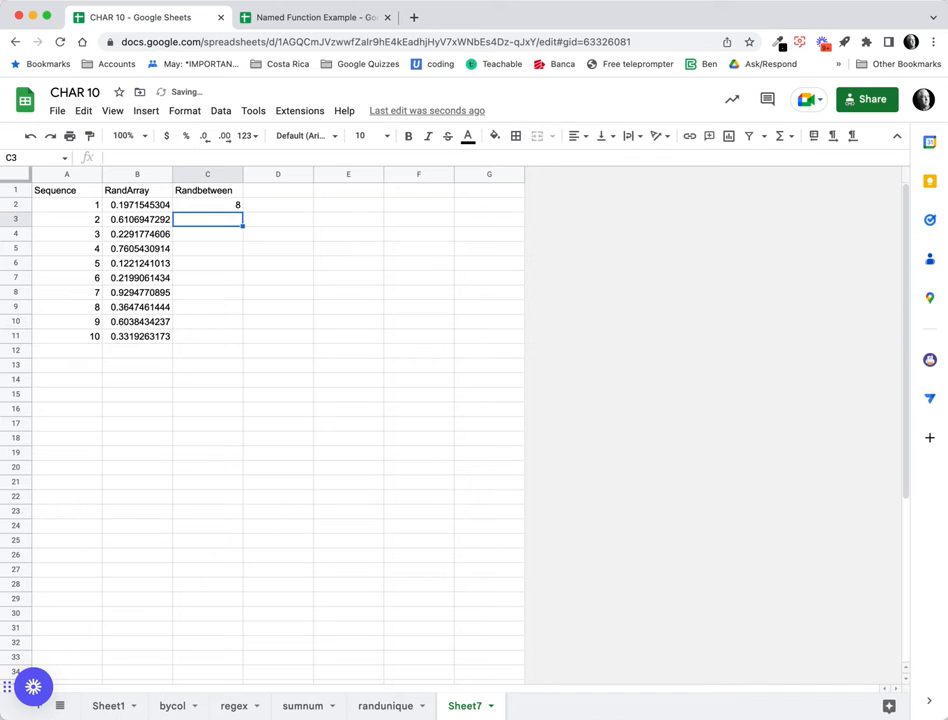
pyautogui.click(221, 204)
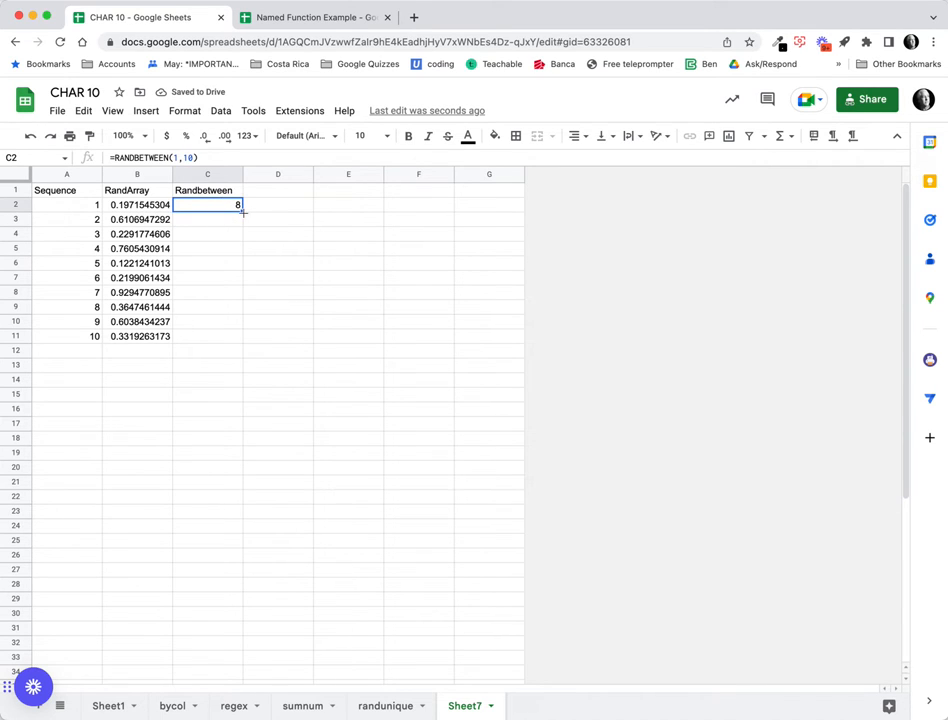
pyautogui.moveTo(242, 212); pyautogui.dragTo(222, 340)
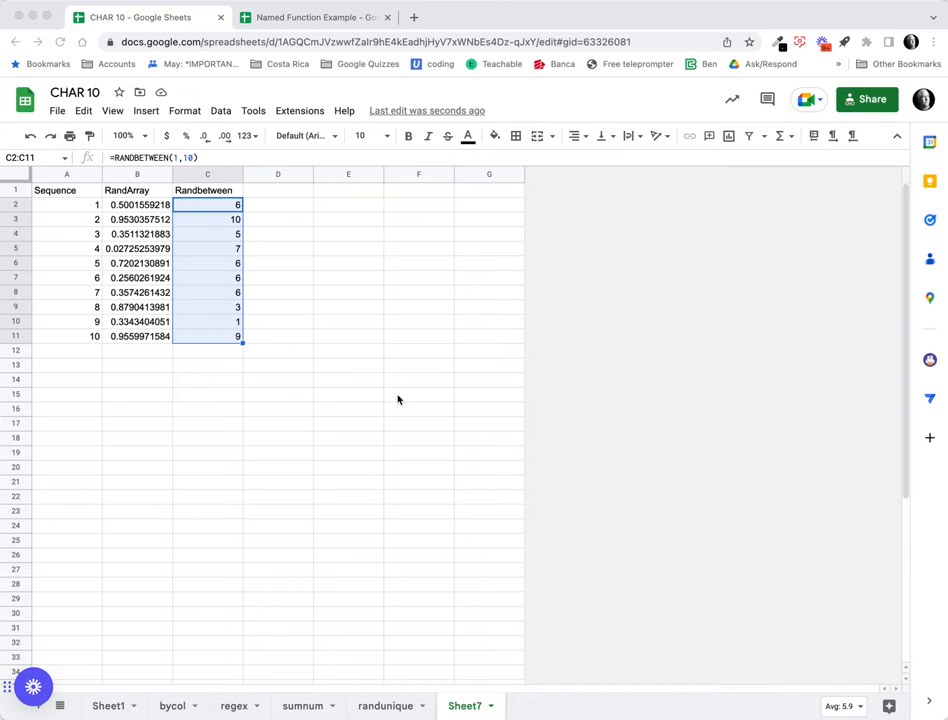
pyautogui.click(345, 196)
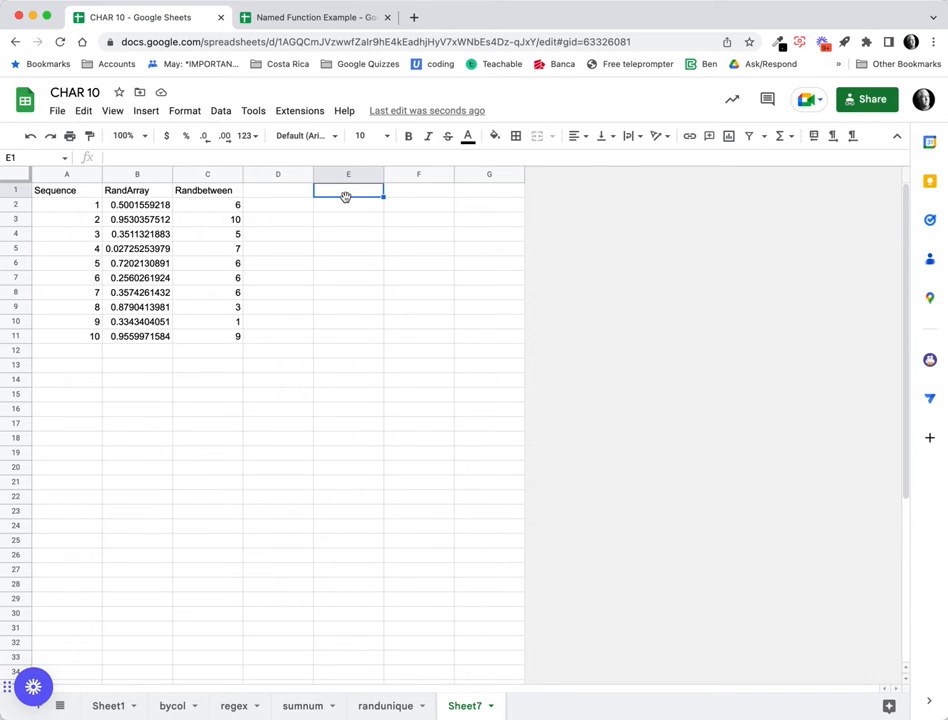
# Type the headers Low, High and Total into E1, F1 and G1.
pyautogui.write('Low')
pyautogui.press('Tab')
pyautogui.write('High')
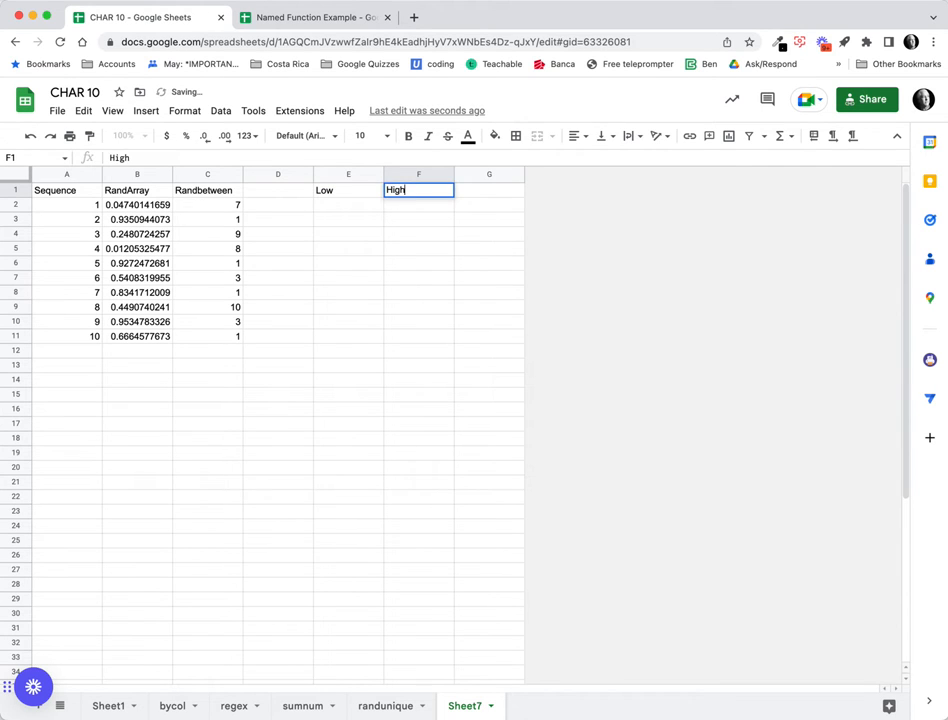
pyautogui.press('Tab')
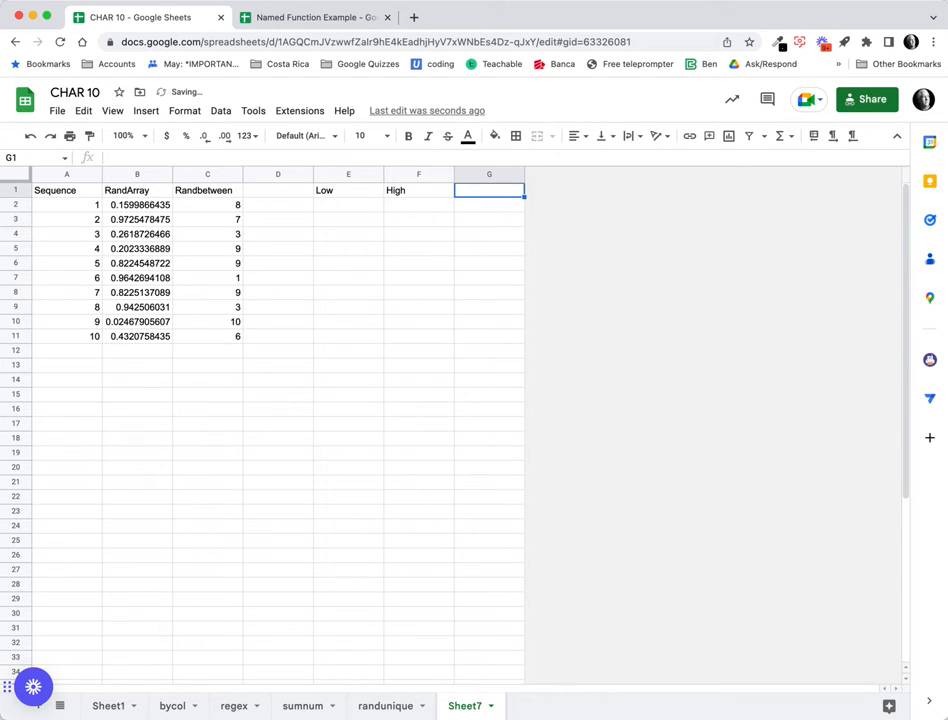
pyautogui.write('Total')
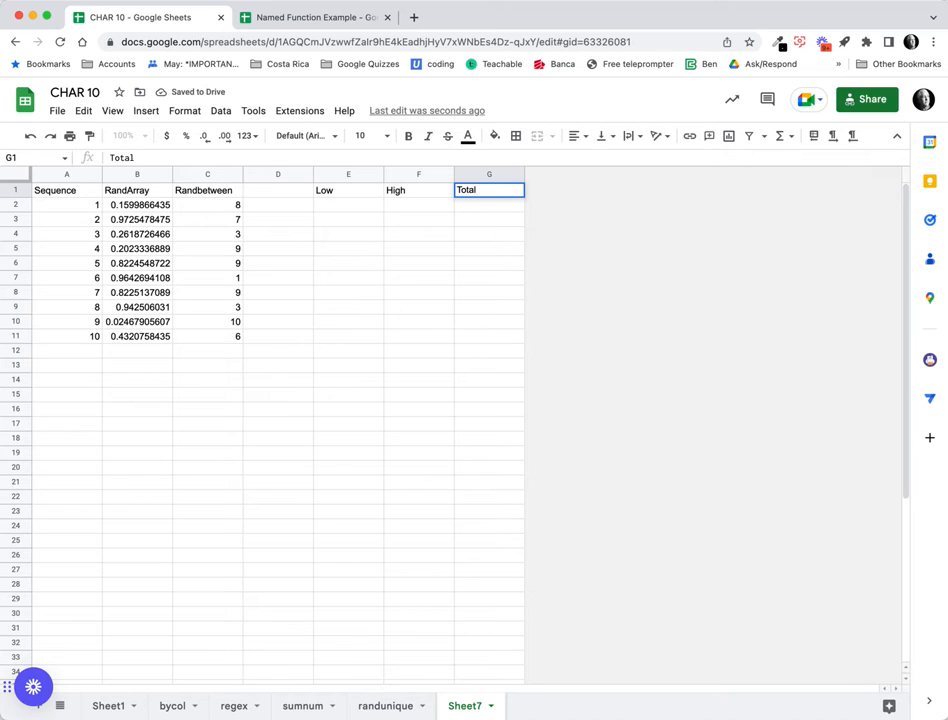
pyautogui.press('Return')
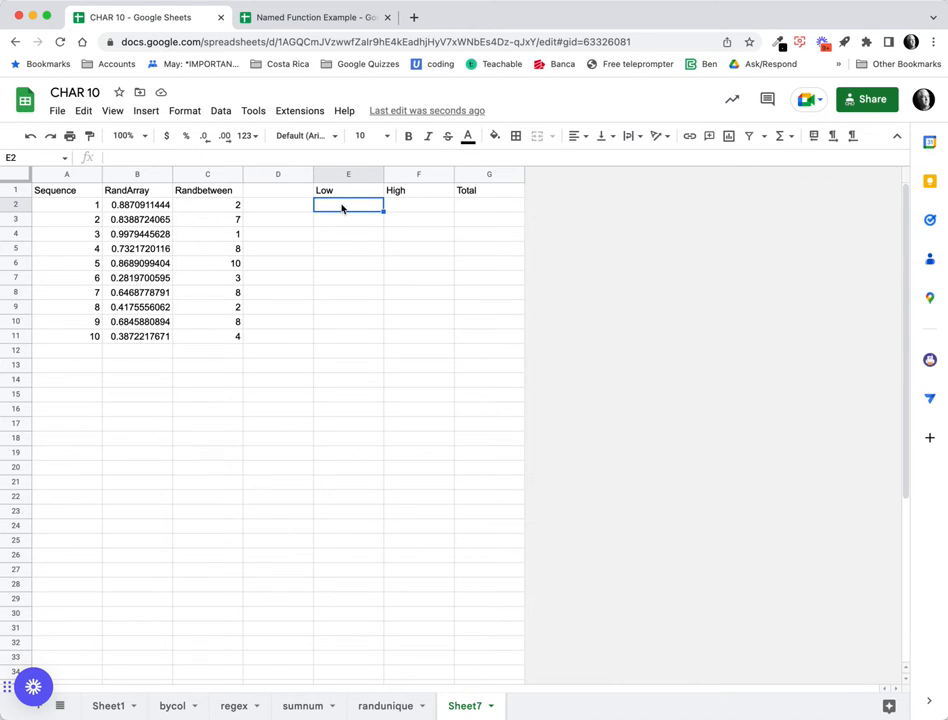
# Enter 3 in E2, 15 in F2 and 6 in G2.
pyautogui.write('3')
pyautogui.press('Tab')
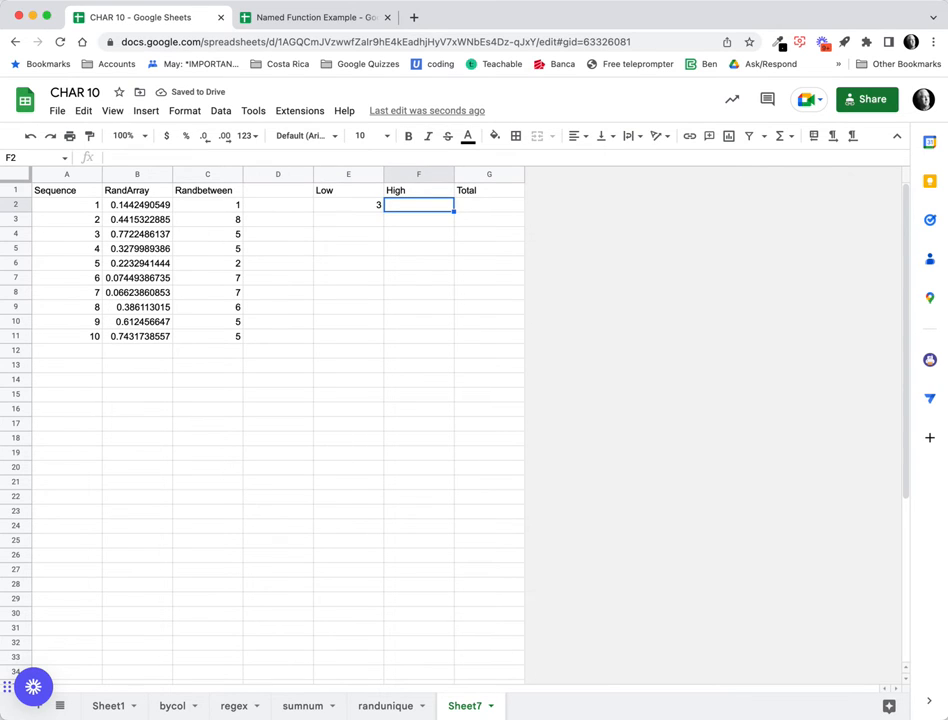
pyautogui.write('15')
pyautogui.press('Tab')
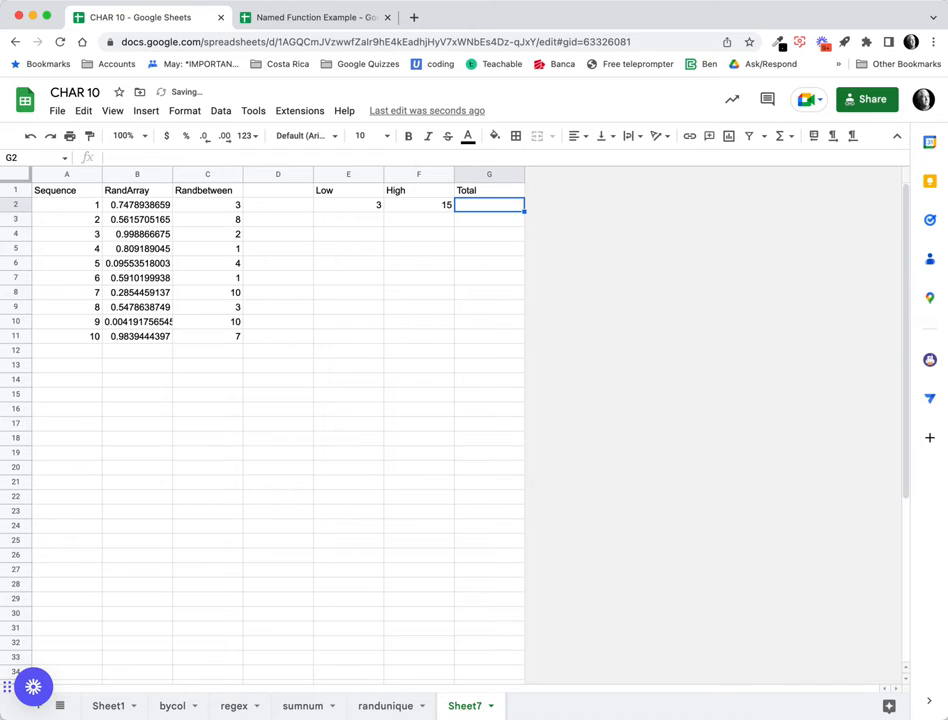
pyautogui.write('6')
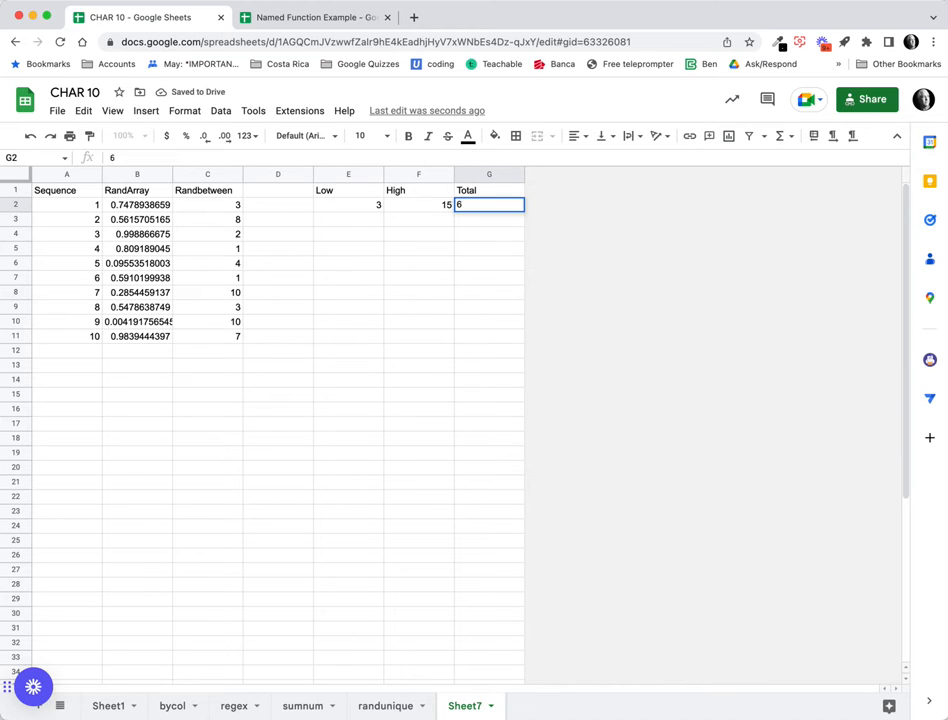
pyautogui.press('Return')
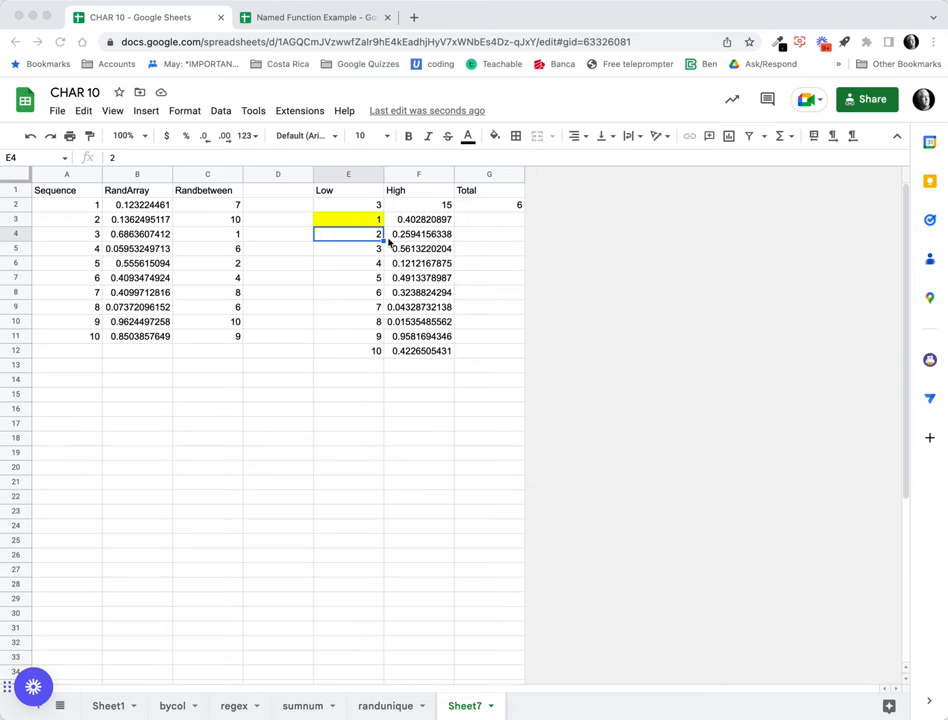
# Wrap E3's array formula in SORT(...,2,1) to shuffle 1–10 by the random column.
pyautogui.click(376, 220)
pyautogui.click(376, 218)
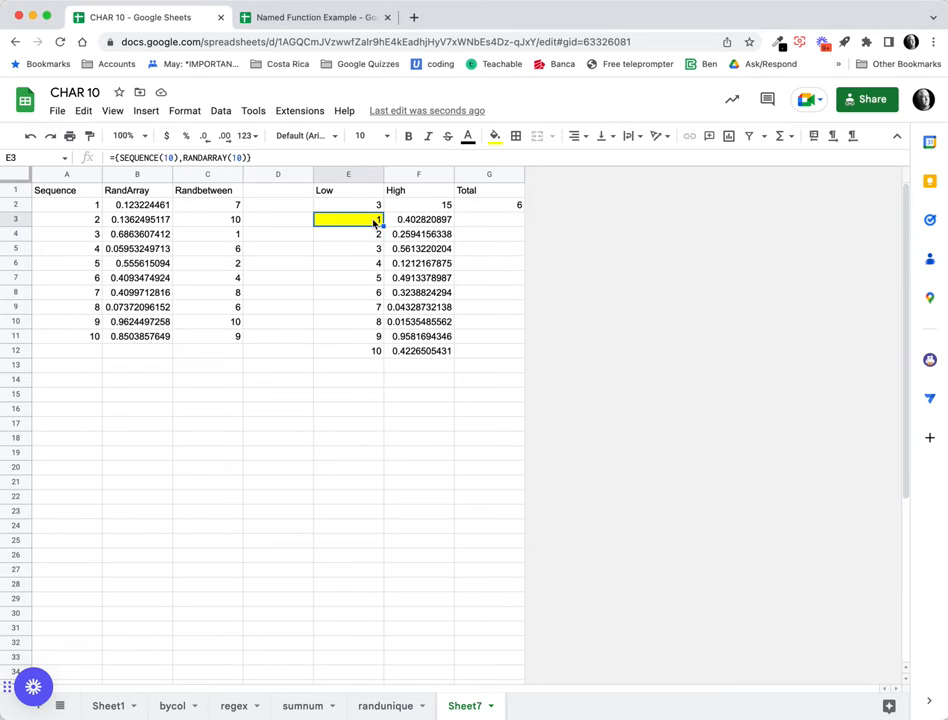
pyautogui.click(113, 158)
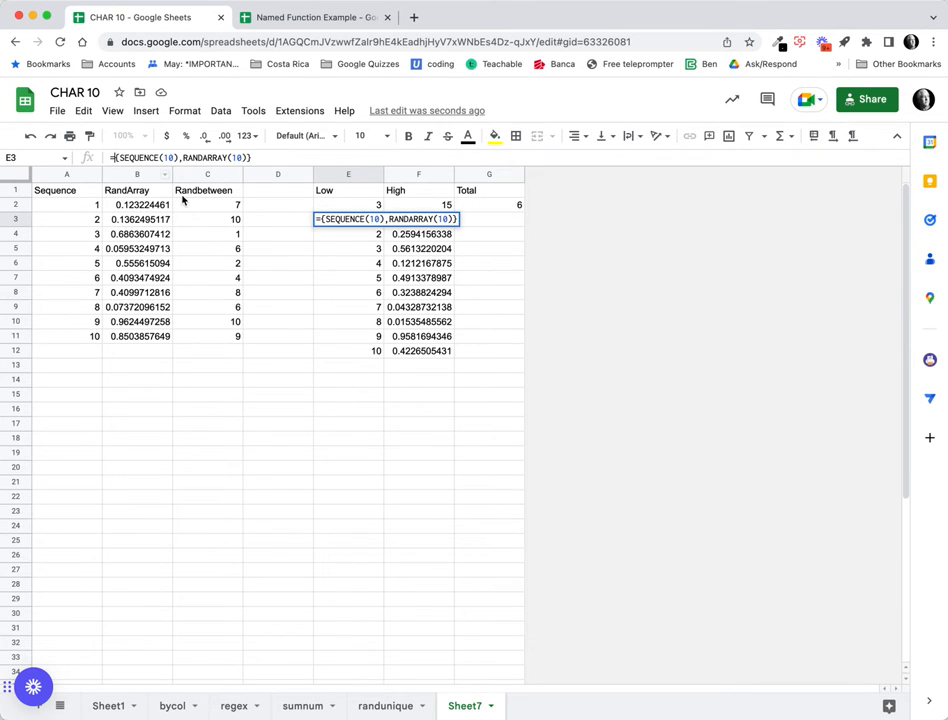
pyautogui.write('SORT')
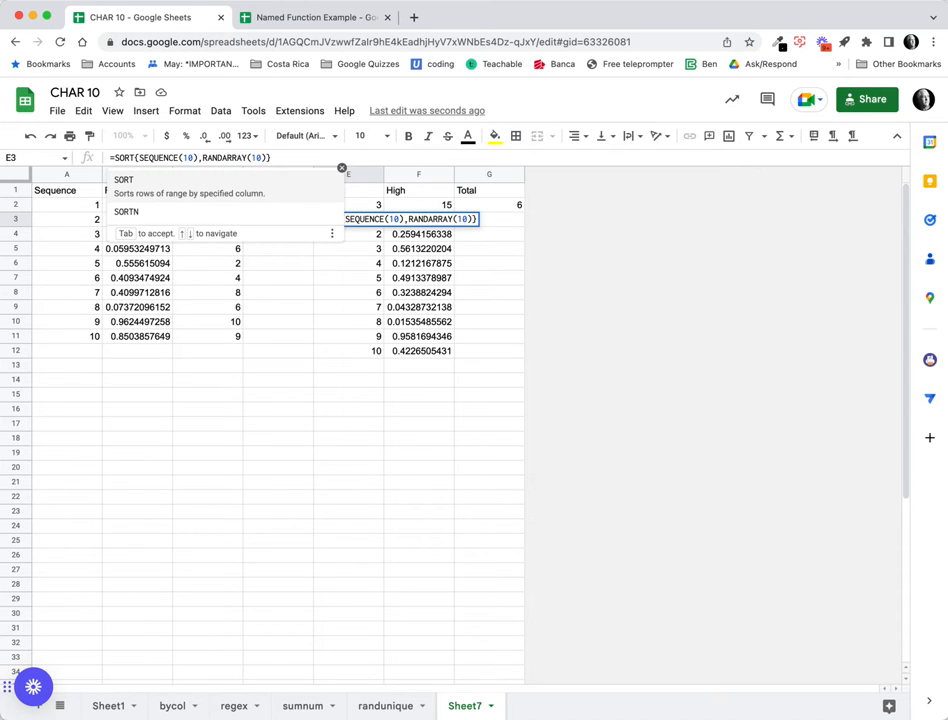
pyautogui.write('(')
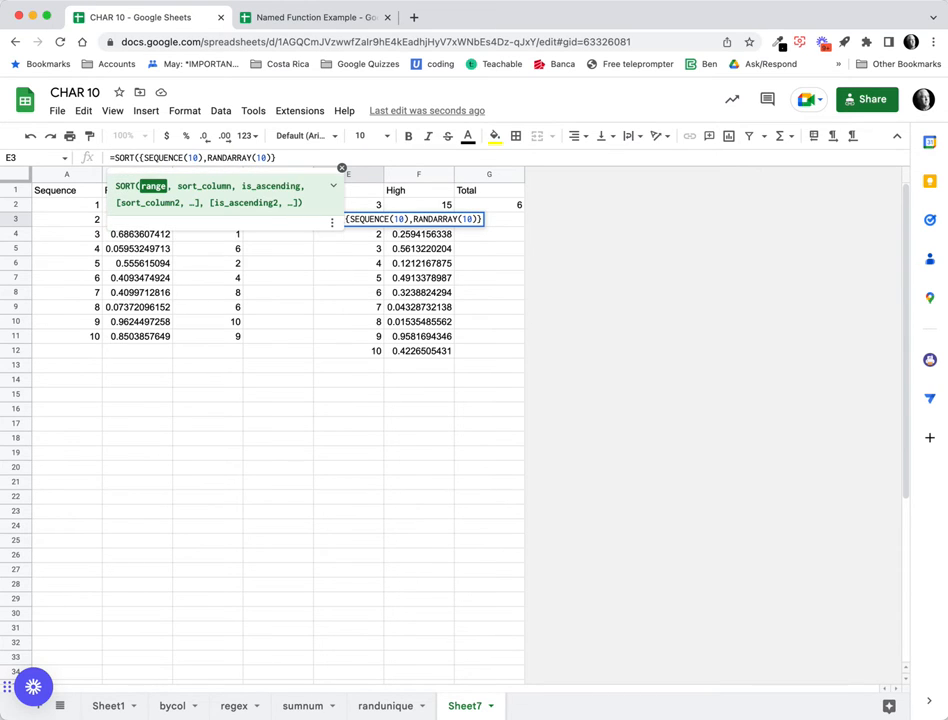
pyautogui.click(290, 157)
pyautogui.write(',2')
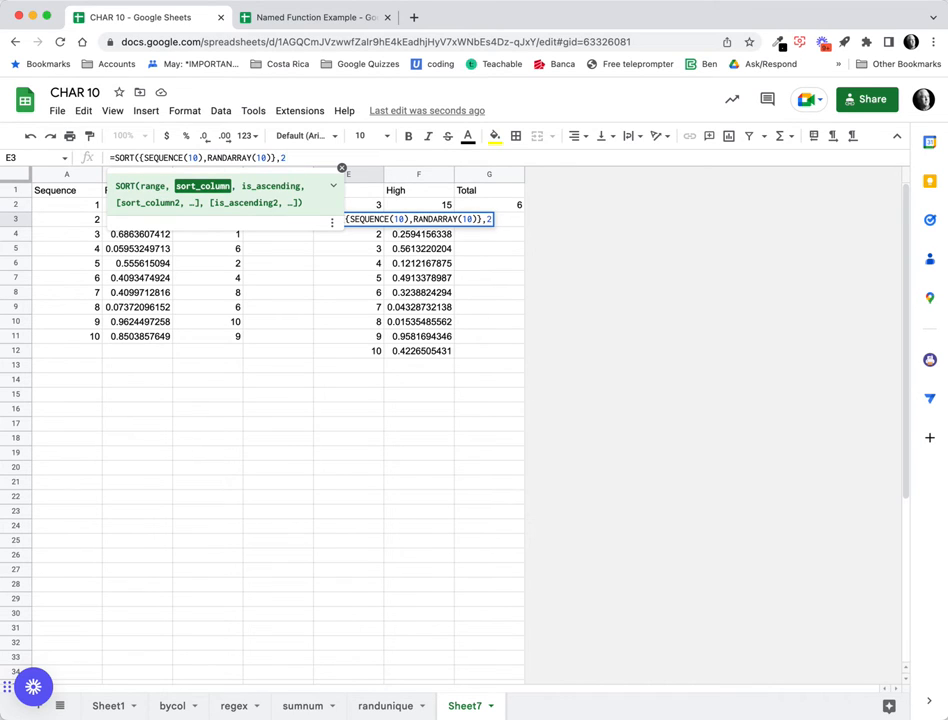
pyautogui.write(',1')
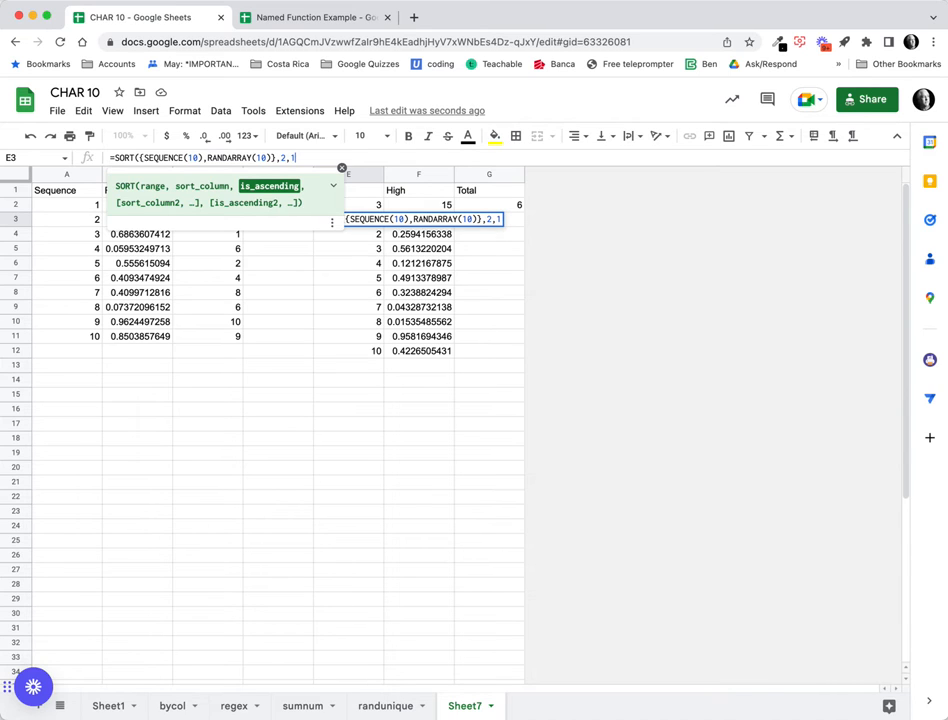
pyautogui.write(')')
pyautogui.press('Return')
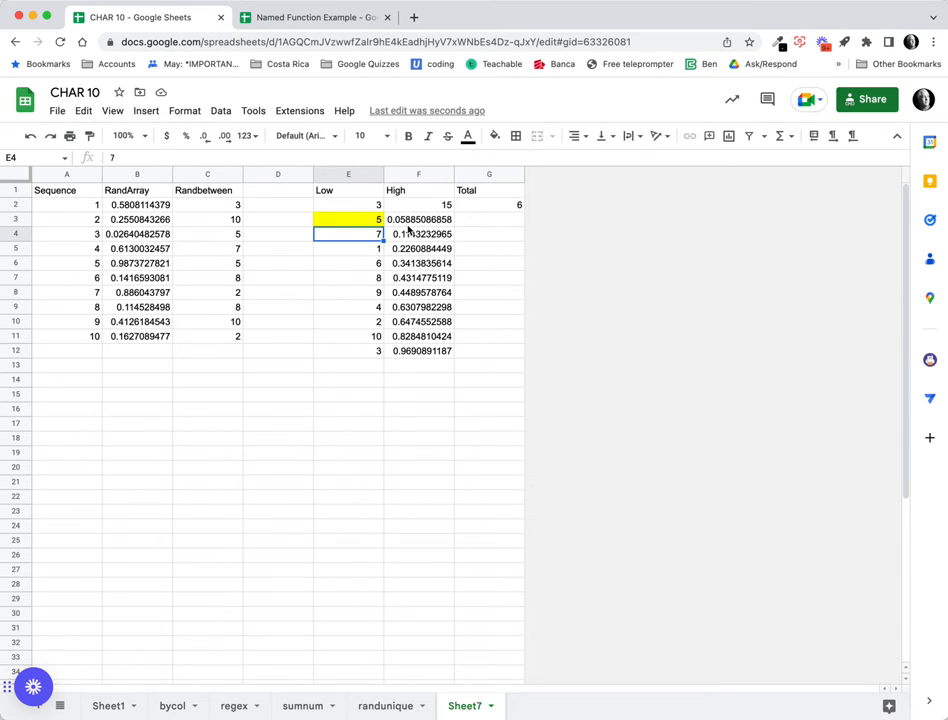
pyautogui.press('Up')
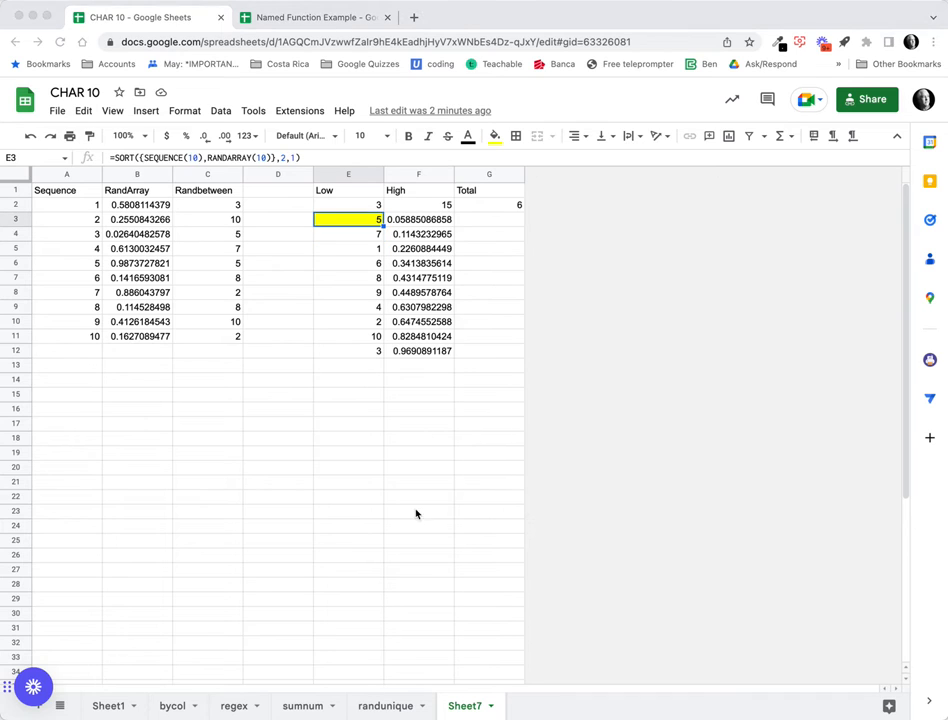
# Move the formula from E3 to E5 and strip the SORT wrapper, leaving ={SEQUENCE(10),RANDARRAY(10)}.
pyautogui.click(367, 222)
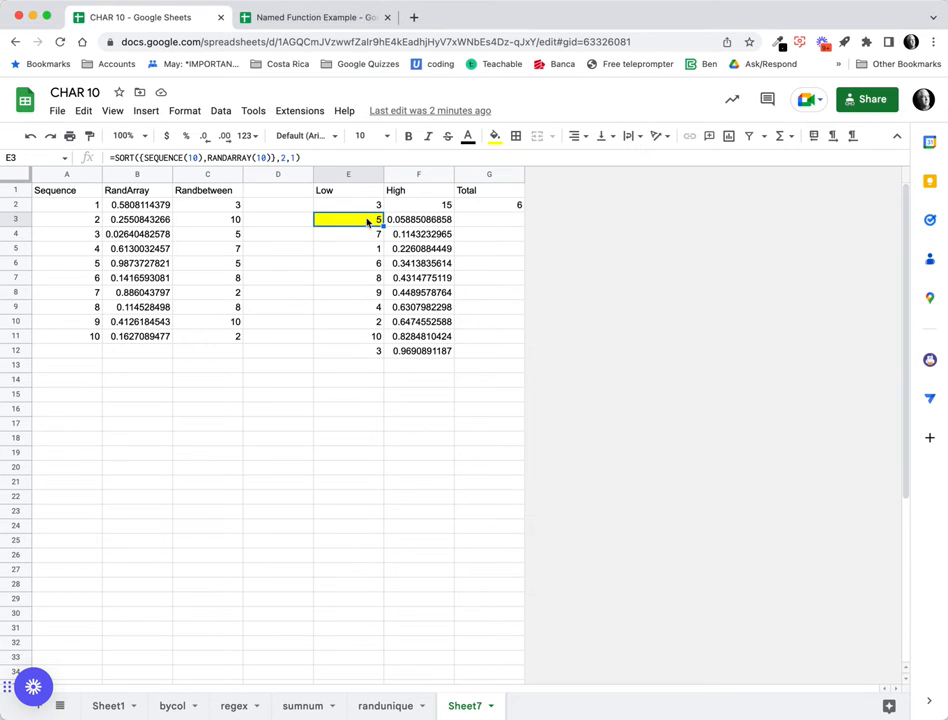
pyautogui.moveTo(365, 224); pyautogui.dragTo(364, 249)
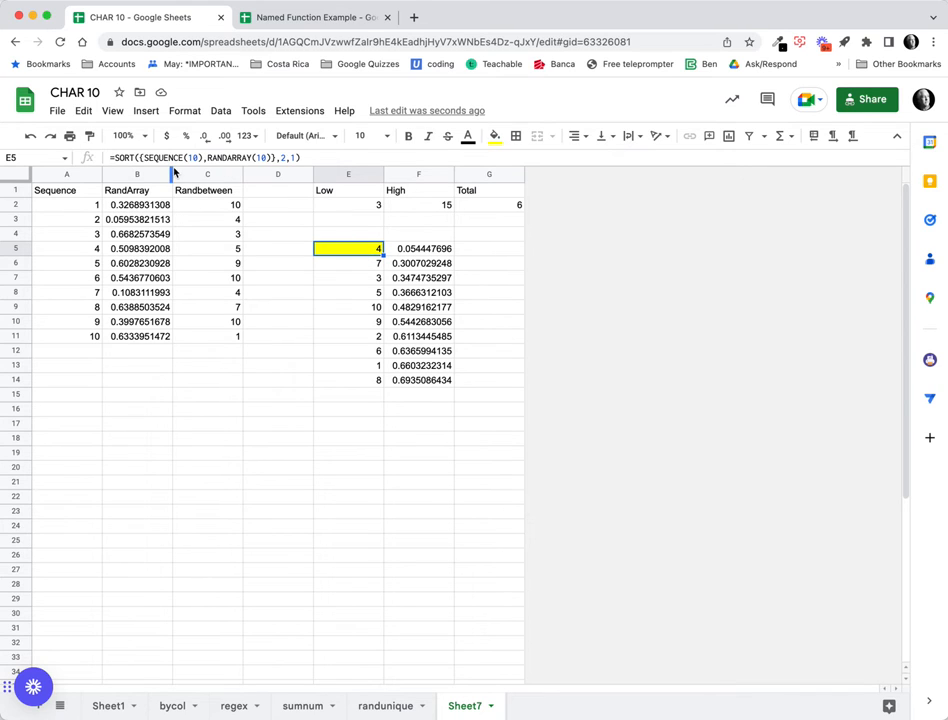
pyautogui.click(138, 158)
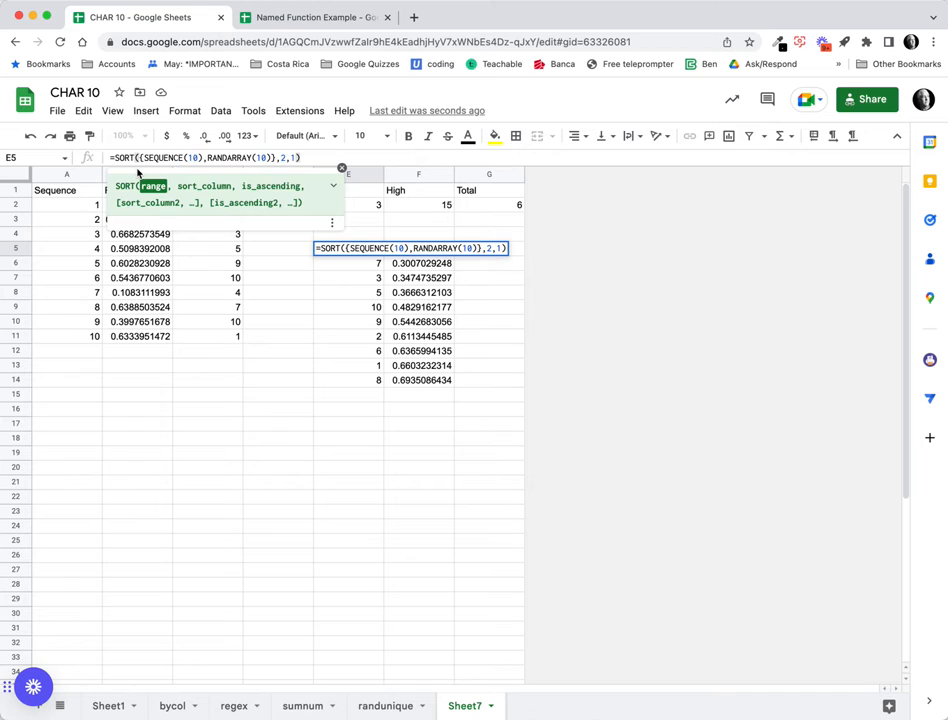
pyautogui.press('BackSpace')
pyautogui.press('BackSpace')
pyautogui.press('BackSpace')
pyautogui.press('BackSpace')
pyautogui.press('BackSpace')
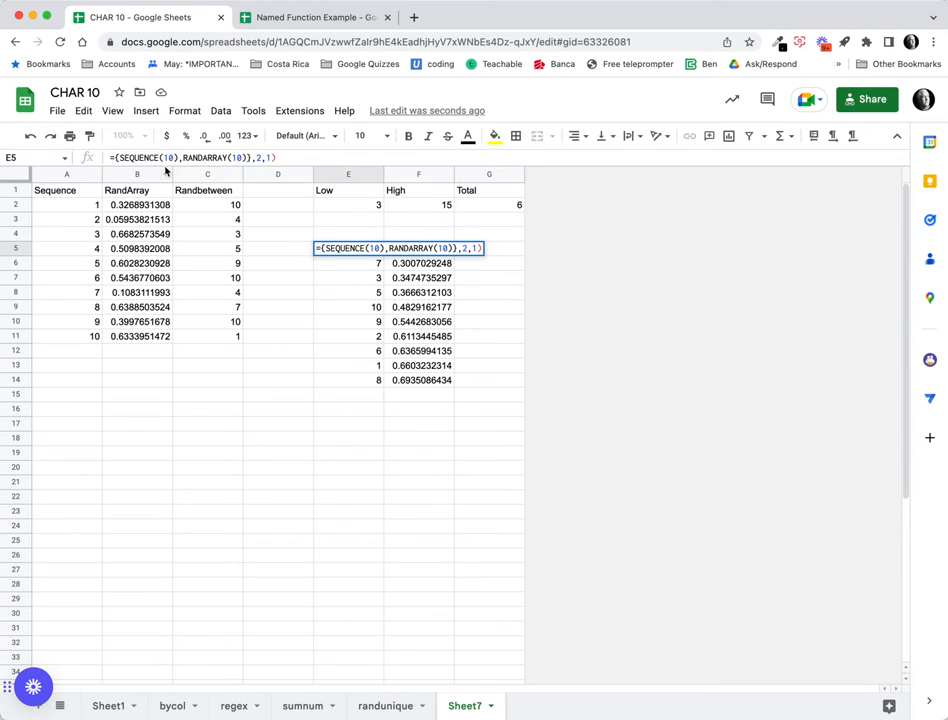
pyautogui.click(287, 157)
pyautogui.press('BackSpace')
pyautogui.press('BackSpace')
pyautogui.press('BackSpace')
pyautogui.press('BackSpace')
pyautogui.press('BackSpace')
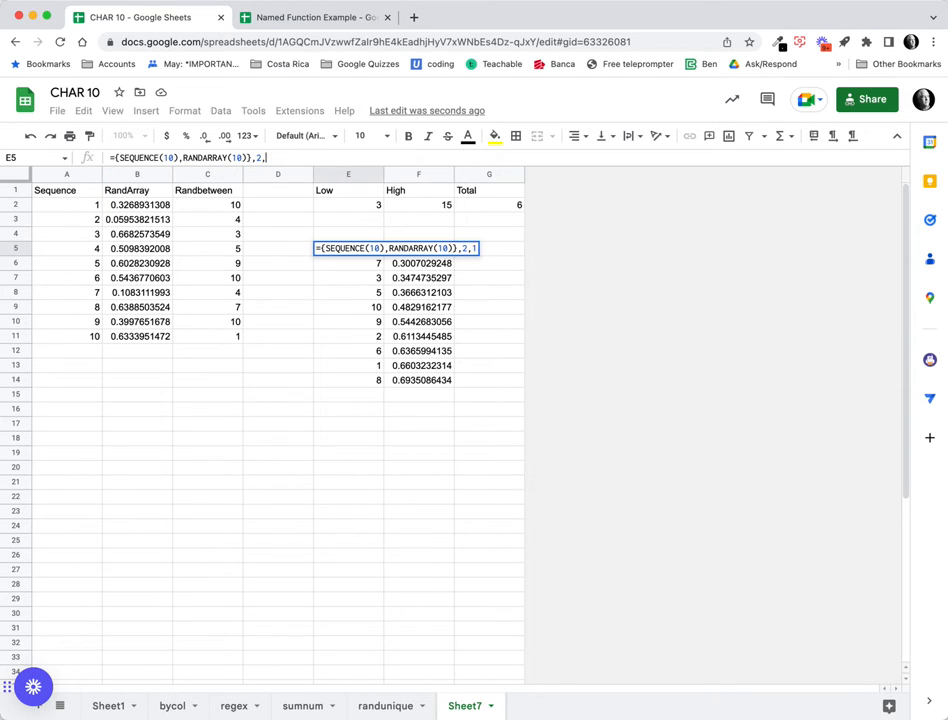
pyautogui.press('Return')
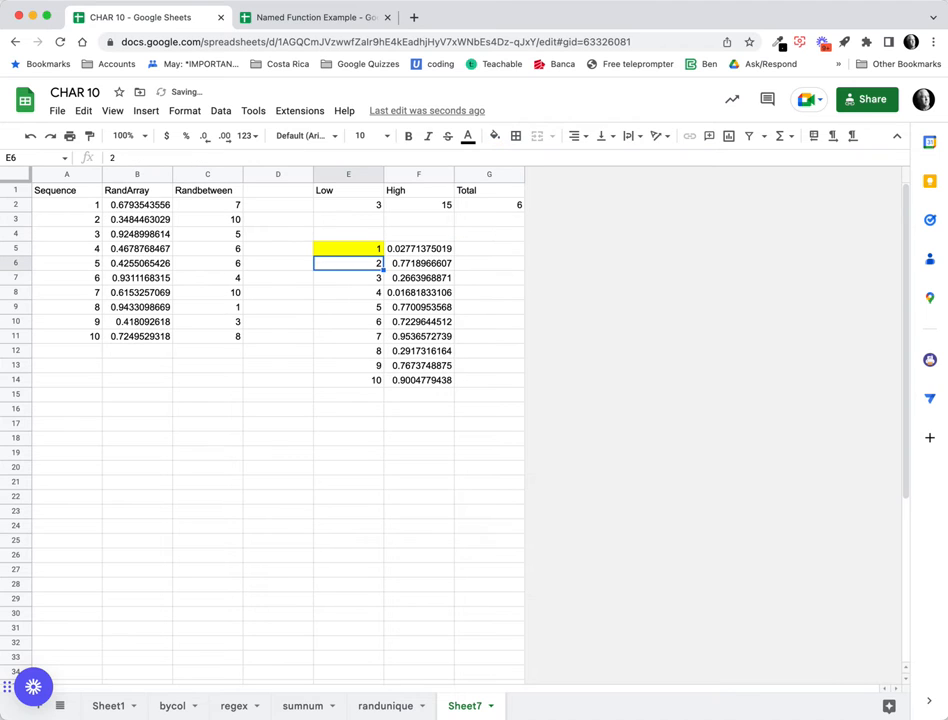
pyautogui.press('Up')
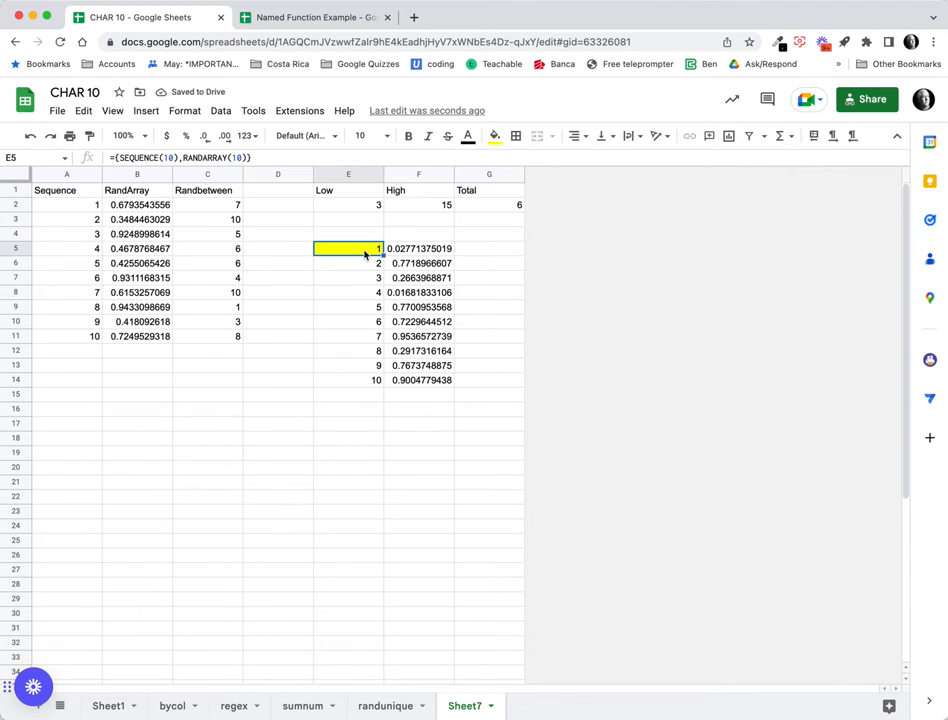
# Replace SEQUENCE's fixed 10 in E5 with F2-E2.
pyautogui.click(172, 157)
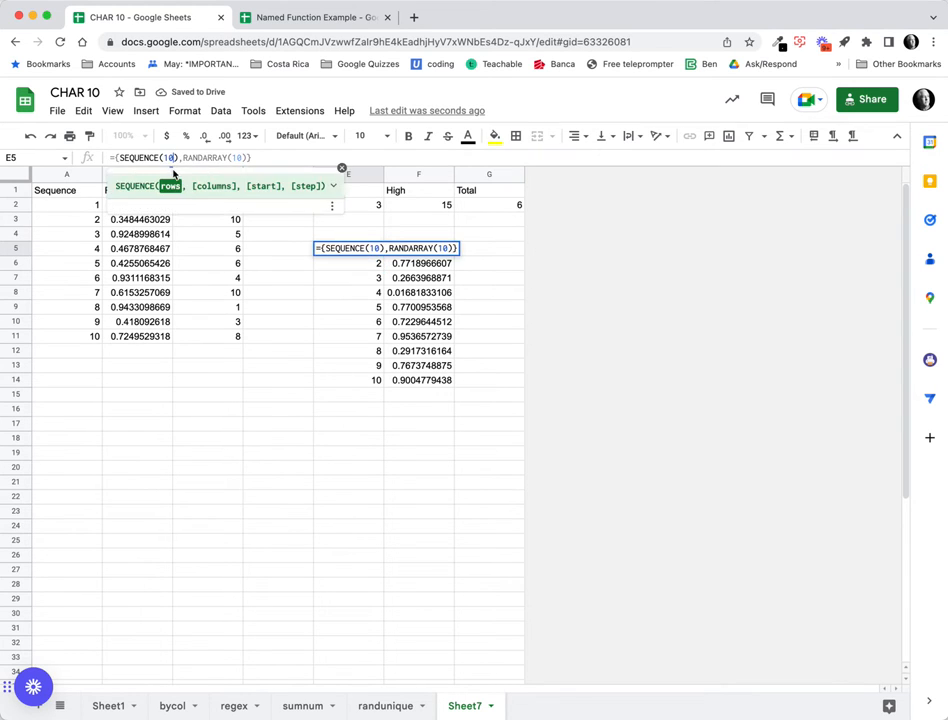
pyautogui.press('BackSpace')
pyautogui.press('BackSpace')
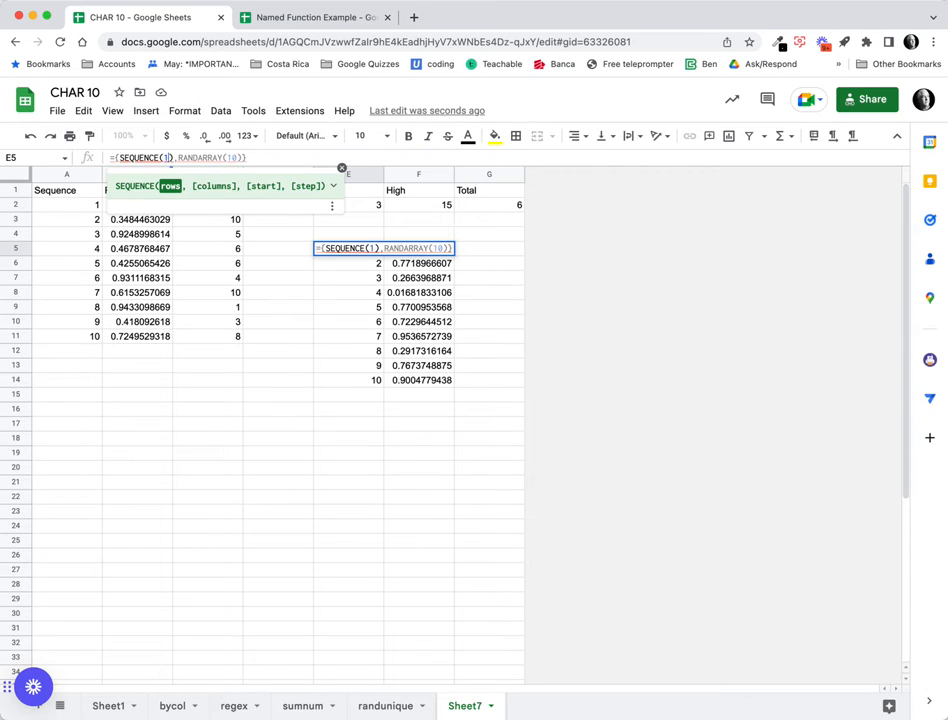
pyautogui.click(413, 209)
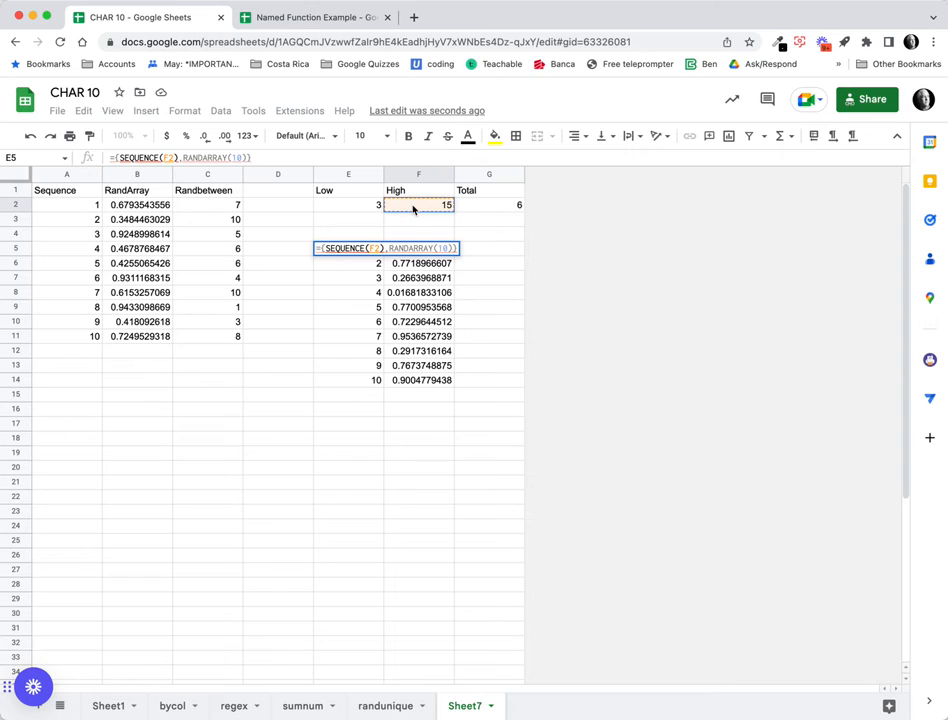
pyautogui.write('-')
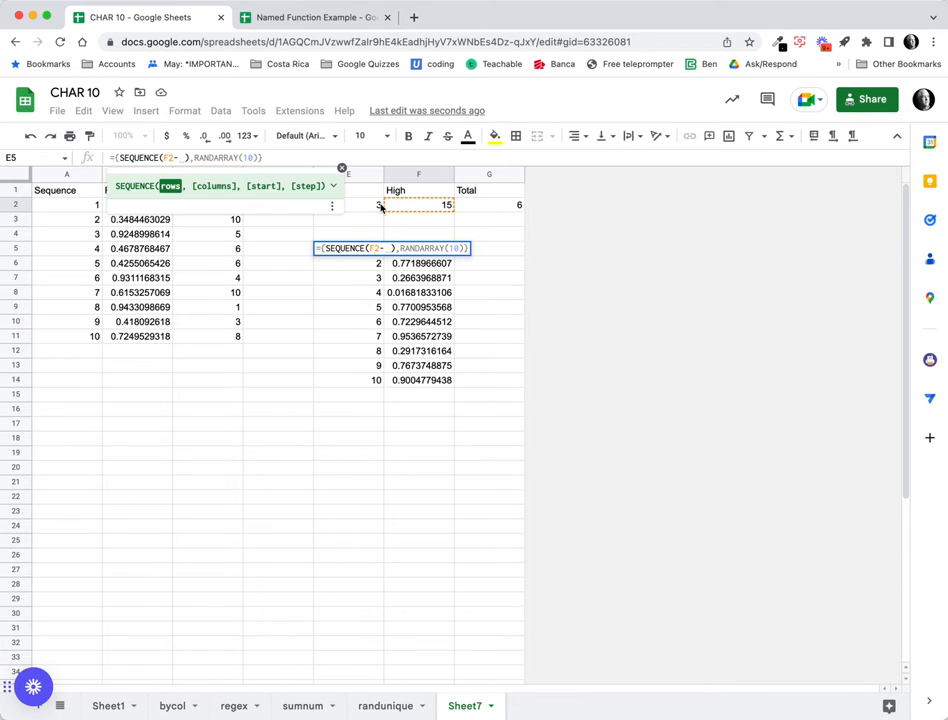
pyautogui.click(370, 206)
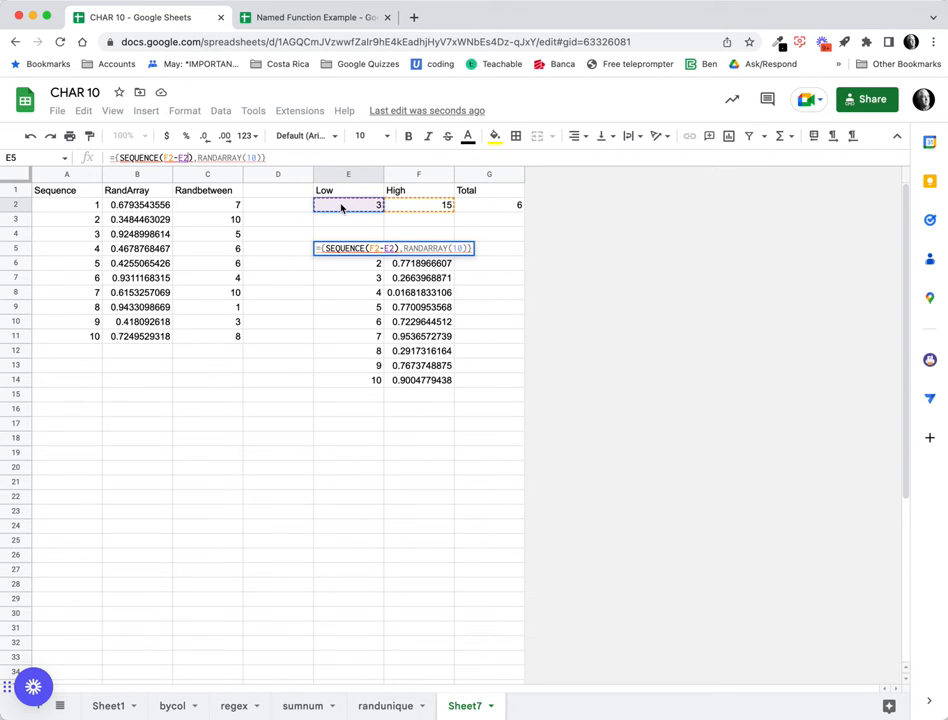
pyautogui.press('Return')
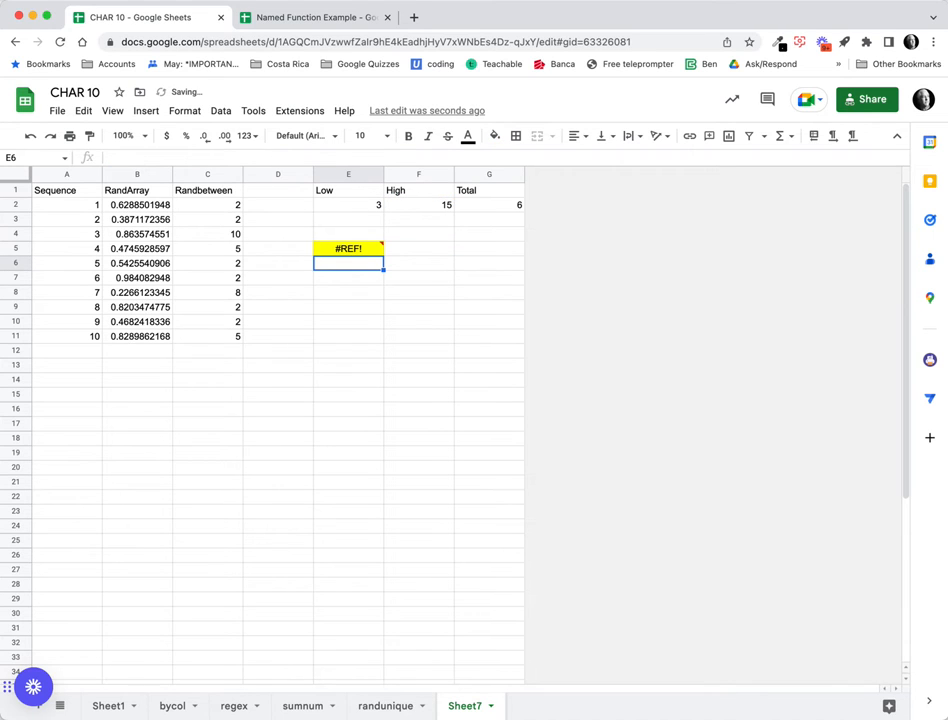
# Replace RANDARRAY's fixed 10 with F2-E2 so twelve rows spill.
pyautogui.moveTo(357, 252)
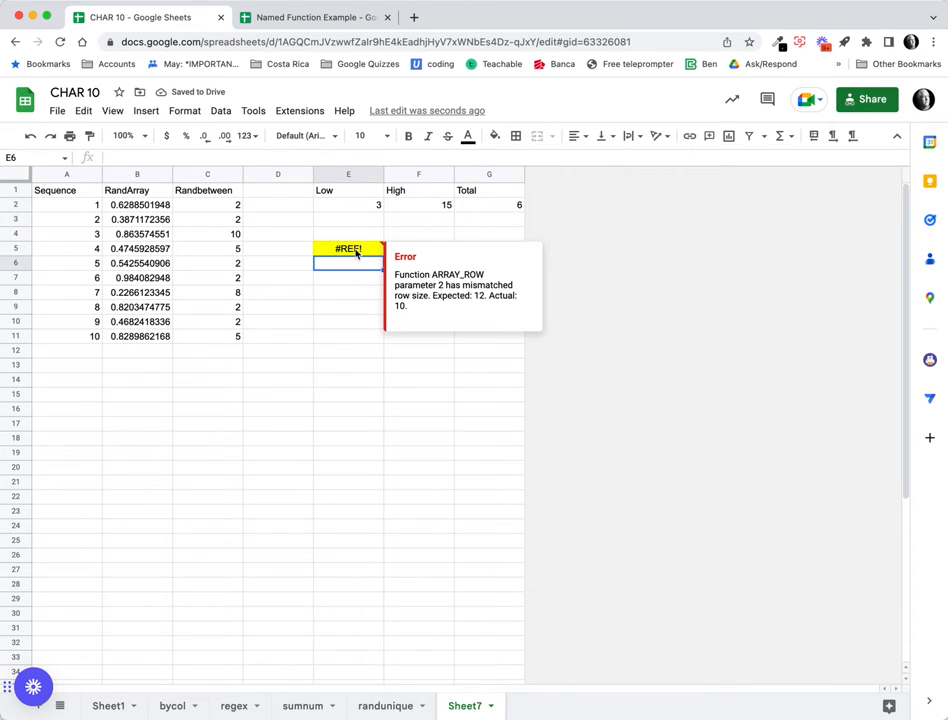
pyautogui.click(357, 252)
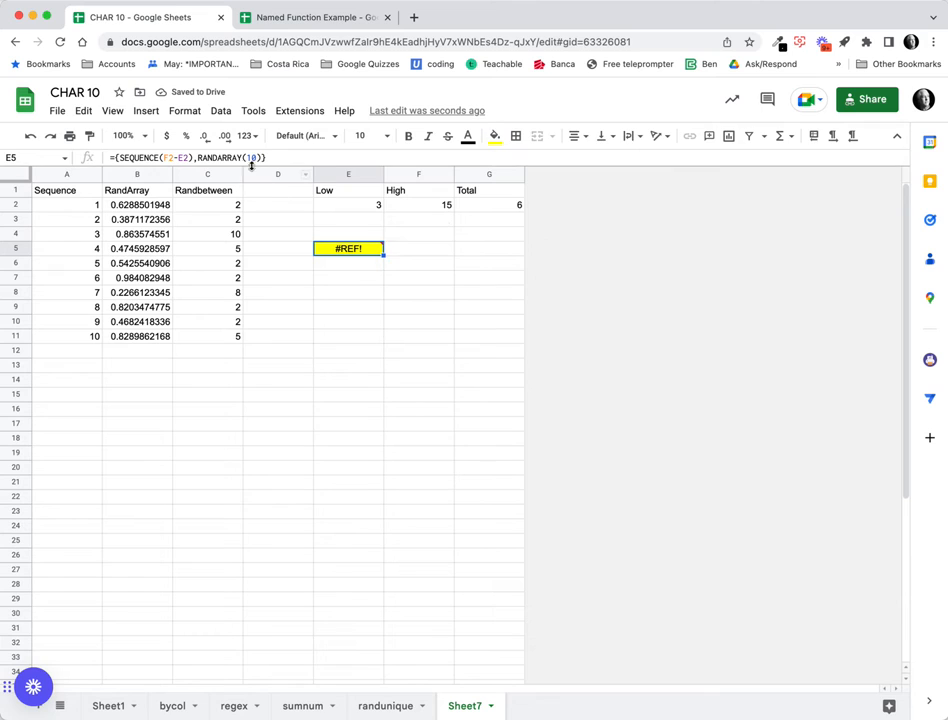
pyautogui.click(257, 158)
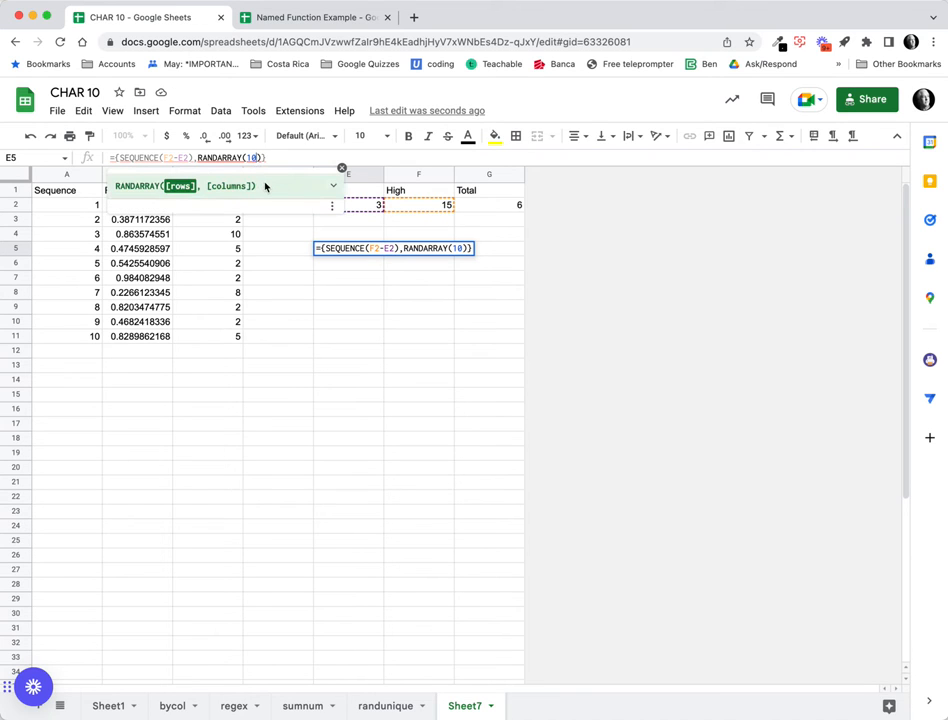
pyautogui.press('BackSpace')
pyautogui.press('BackSpace')
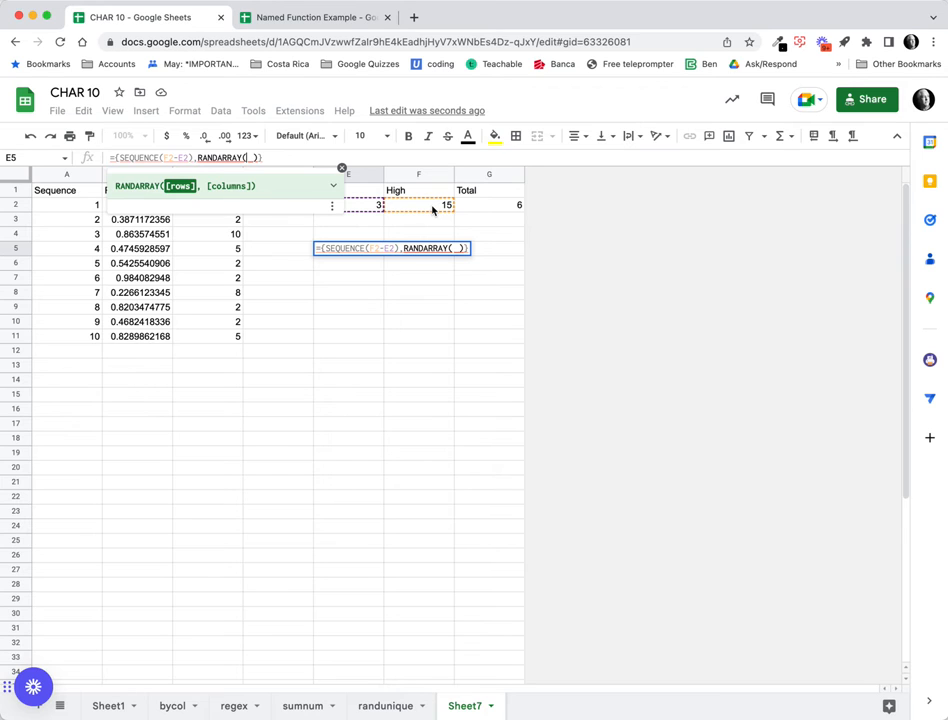
pyautogui.click(432, 209)
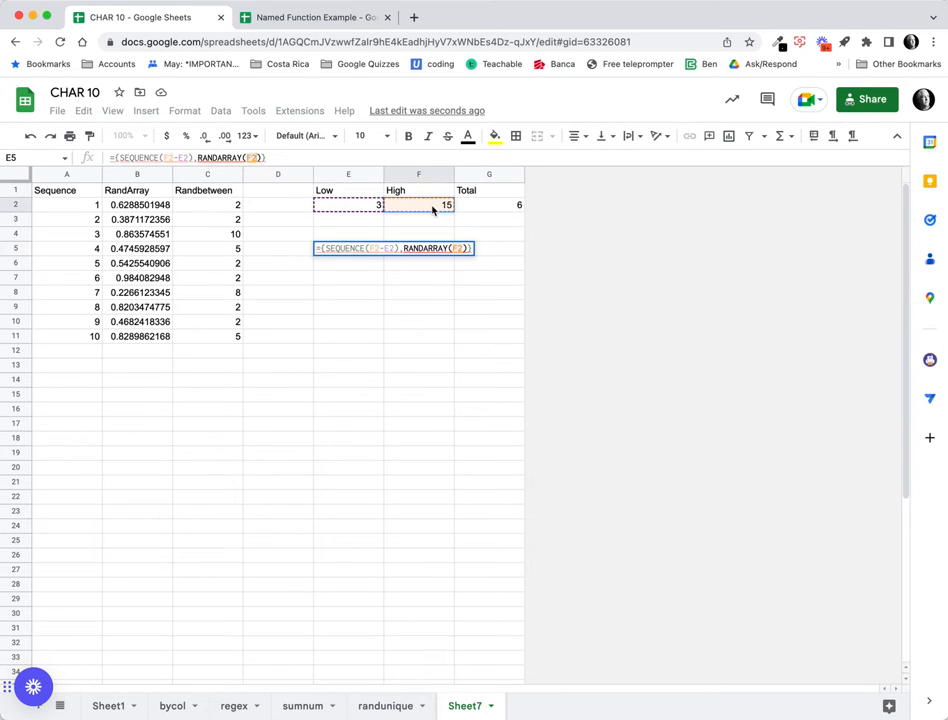
pyautogui.write('-')
pyautogui.click(373, 206)
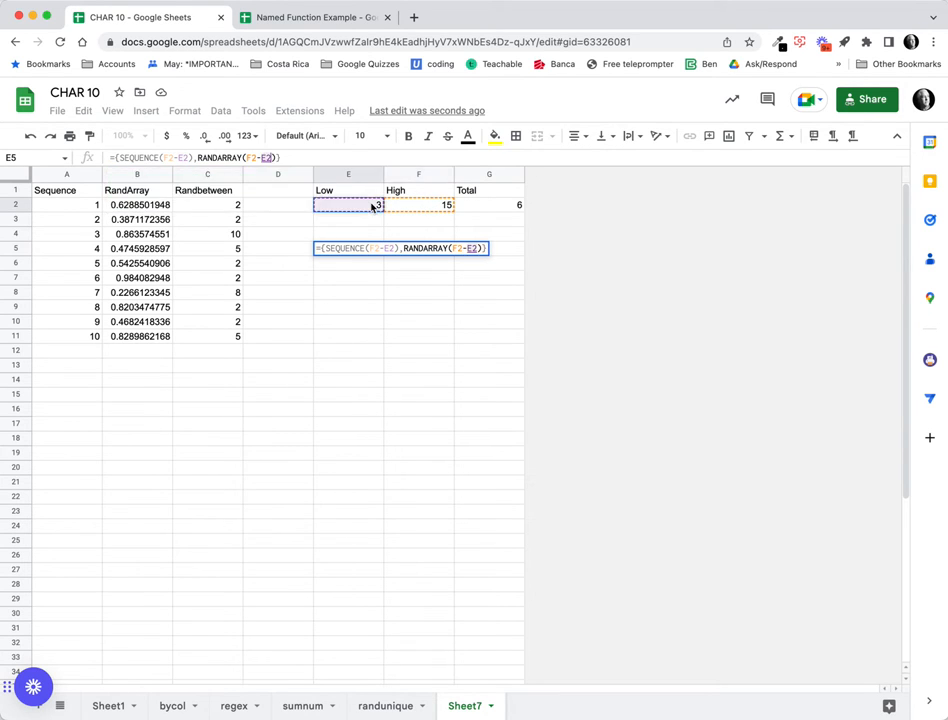
pyautogui.press('Return')
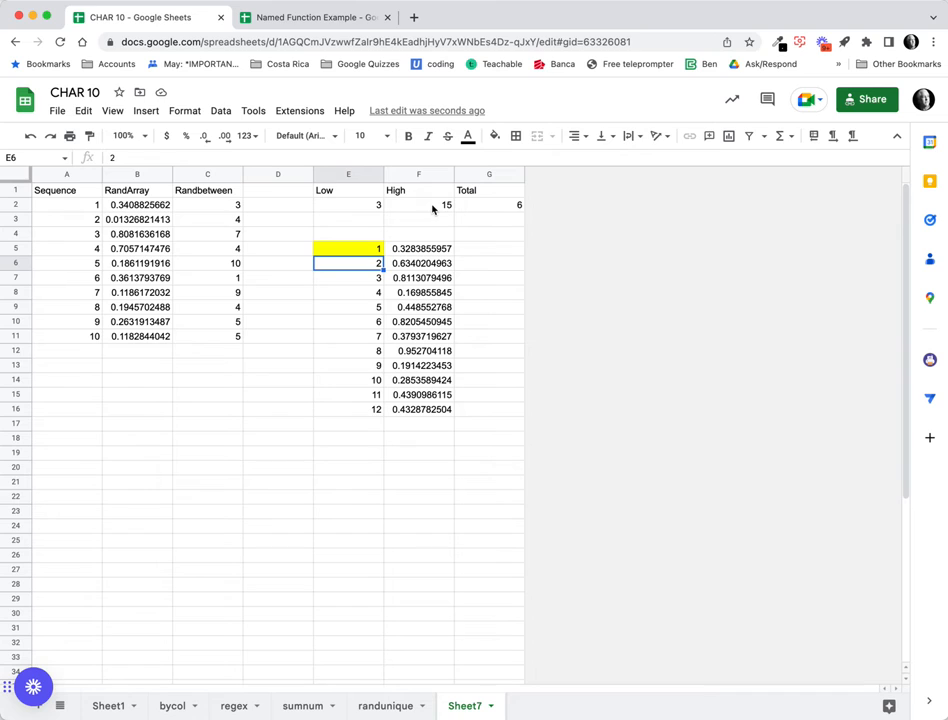
pyautogui.click(289, 446)
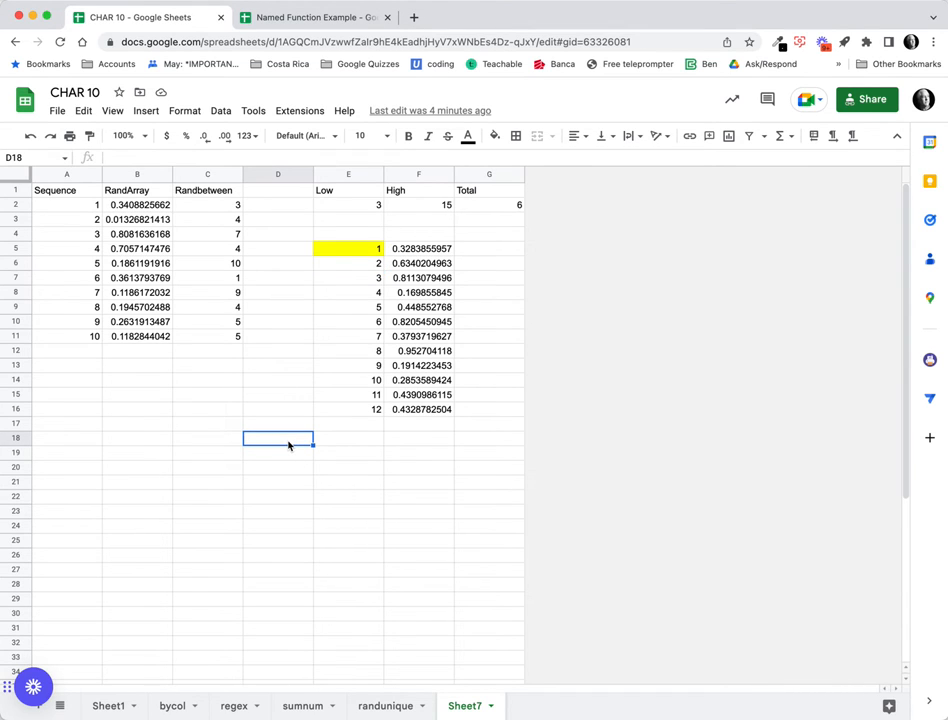
# Enter =SEQUENCE(F2-E2,1,E2) in D18 to list 3 through 14 down column D, then review it.
pyautogui.write('=se')
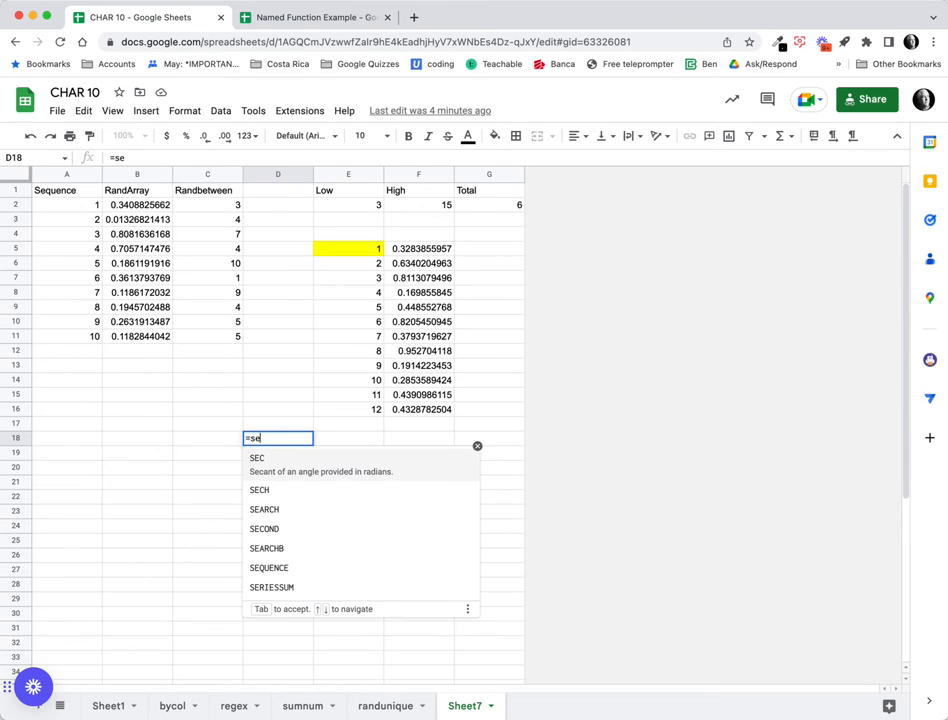
pyautogui.write('qu')
pyautogui.press('Tab')
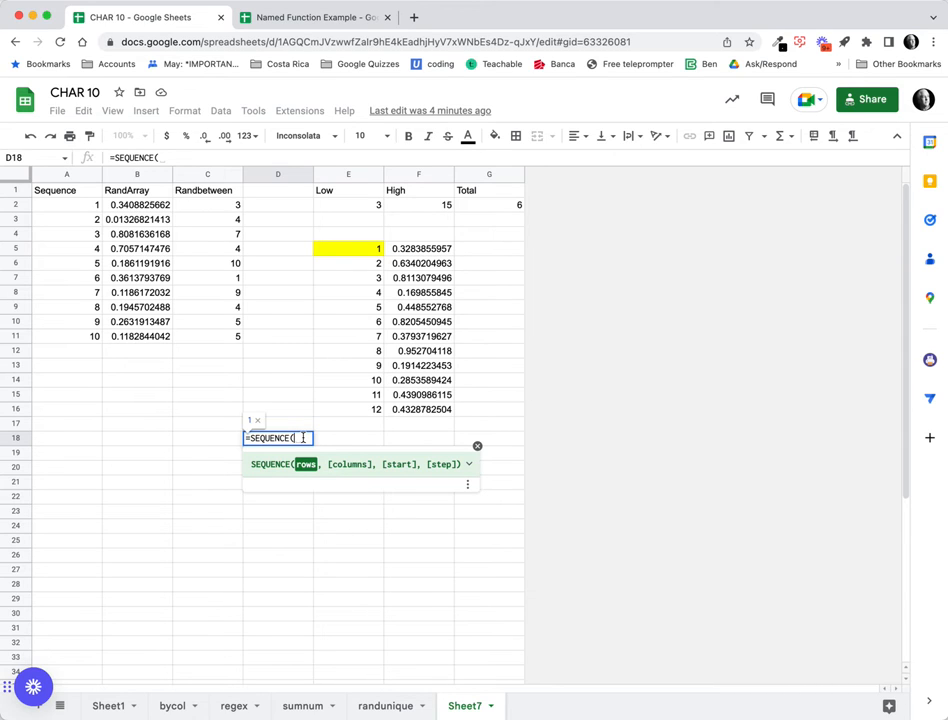
pyautogui.click(413, 208)
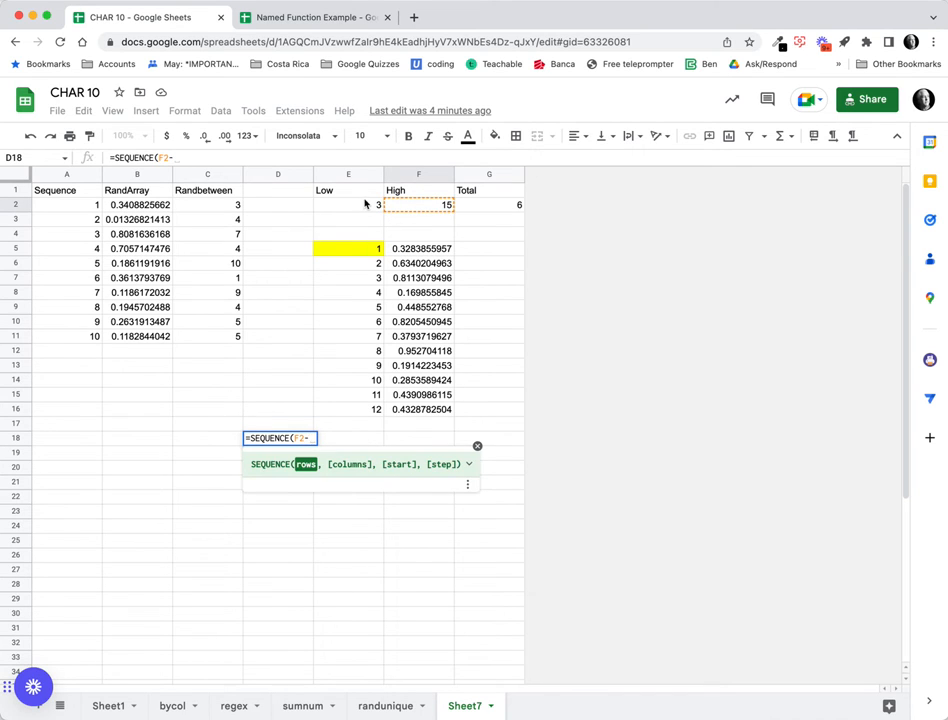
pyautogui.write('-')
pyautogui.click(378, 205)
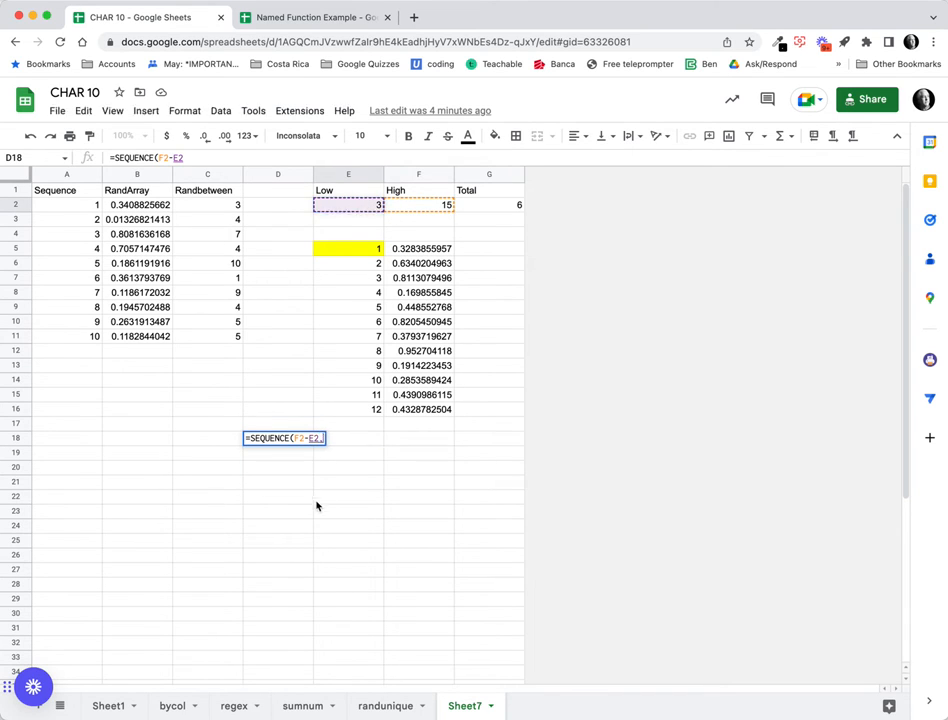
pyautogui.write(',')
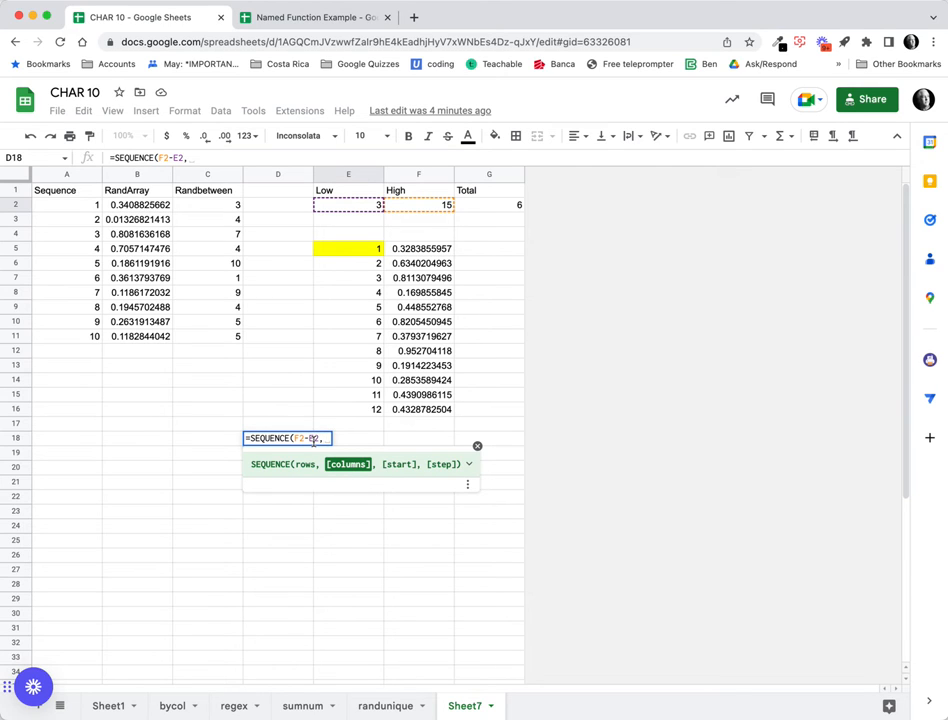
pyautogui.write('1')
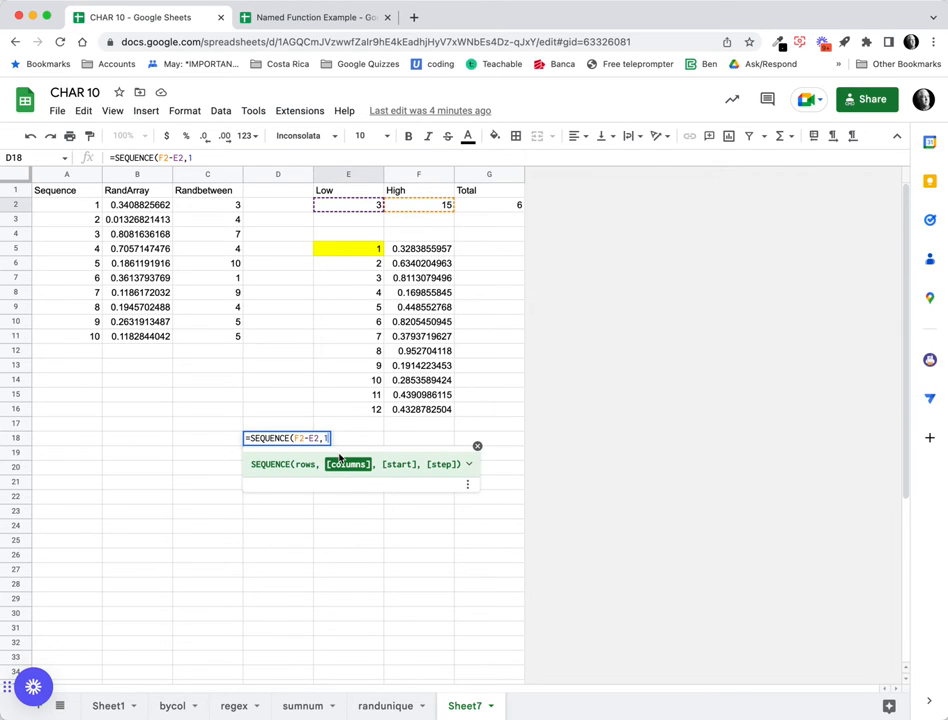
pyautogui.write(',')
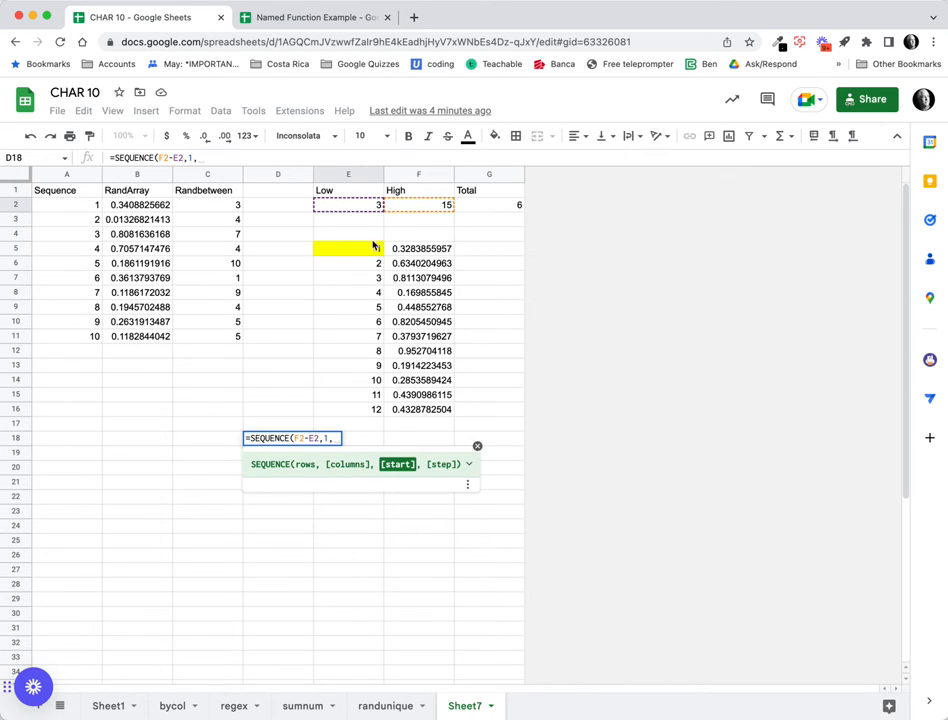
pyautogui.click(348, 204)
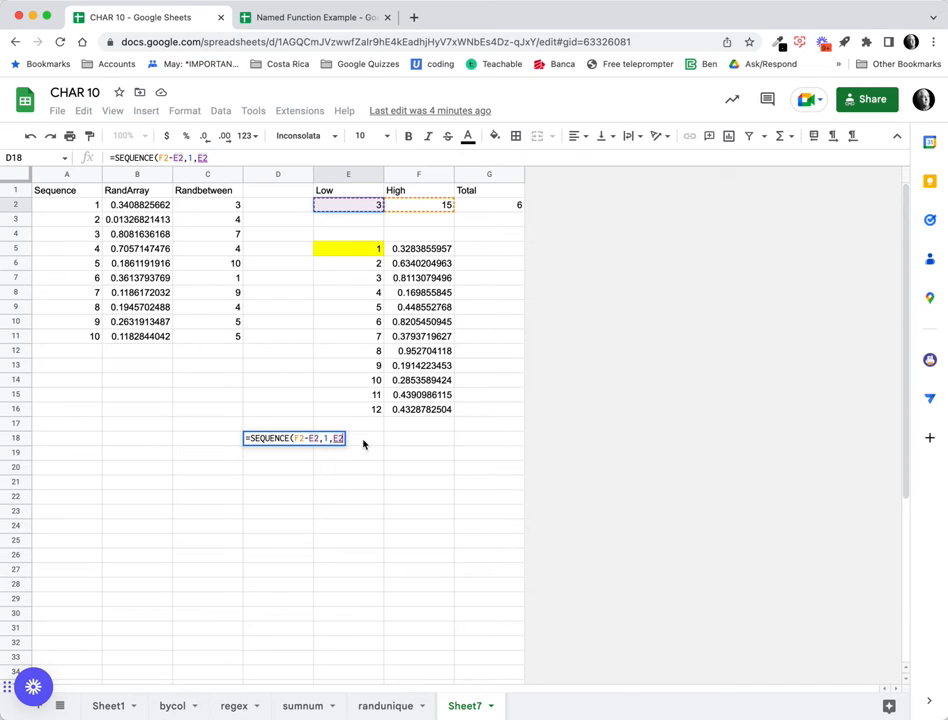
pyautogui.press('Return')
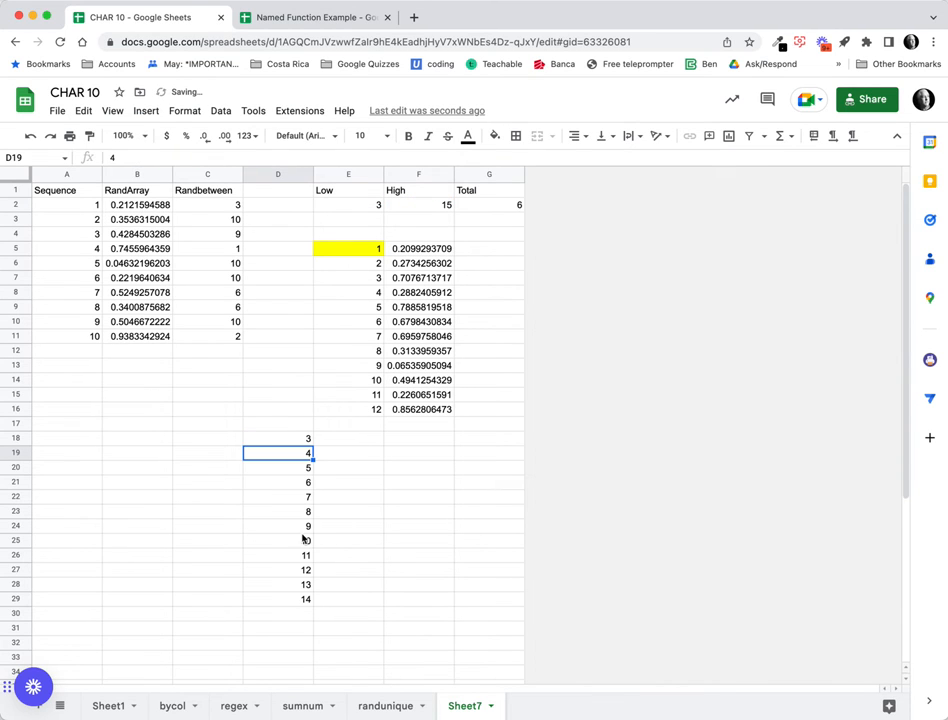
pyautogui.click(300, 441)
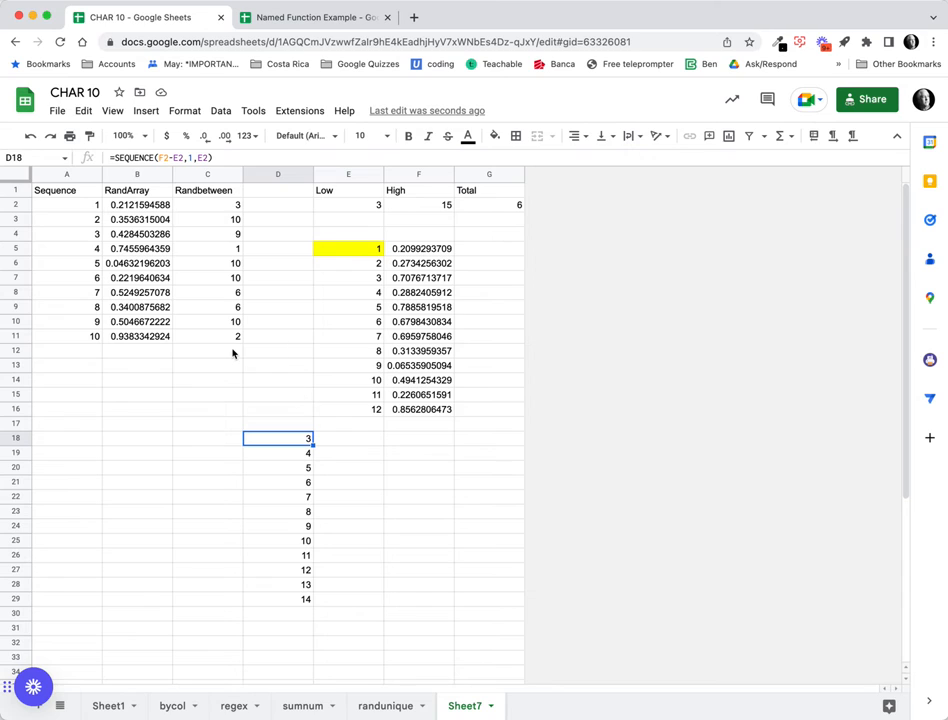
pyautogui.moveTo(115, 157); pyautogui.dragTo(215, 158)
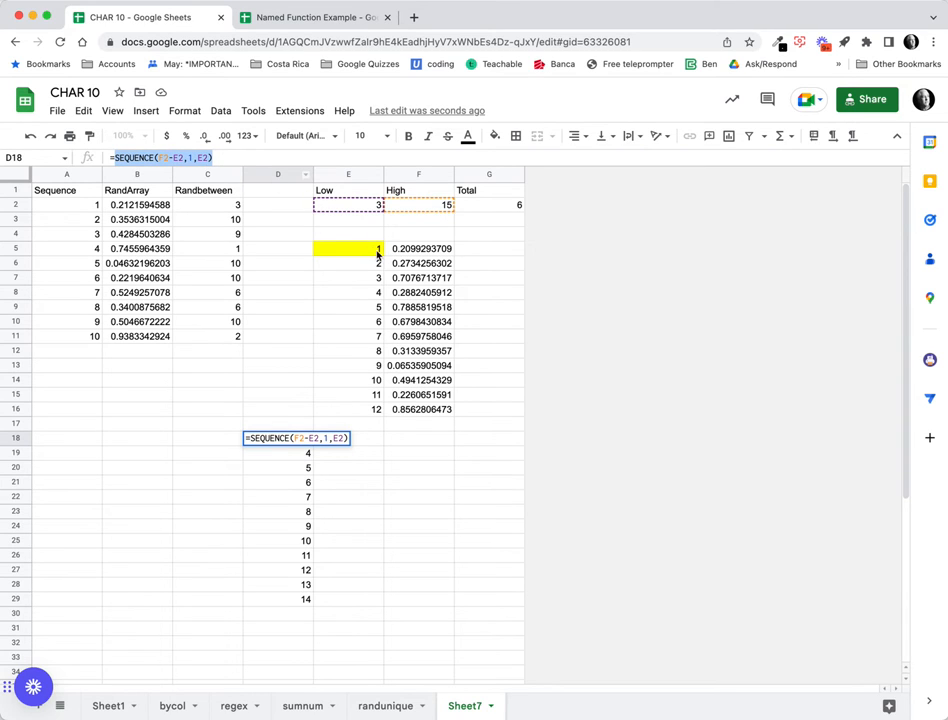
pyautogui.press('Return')
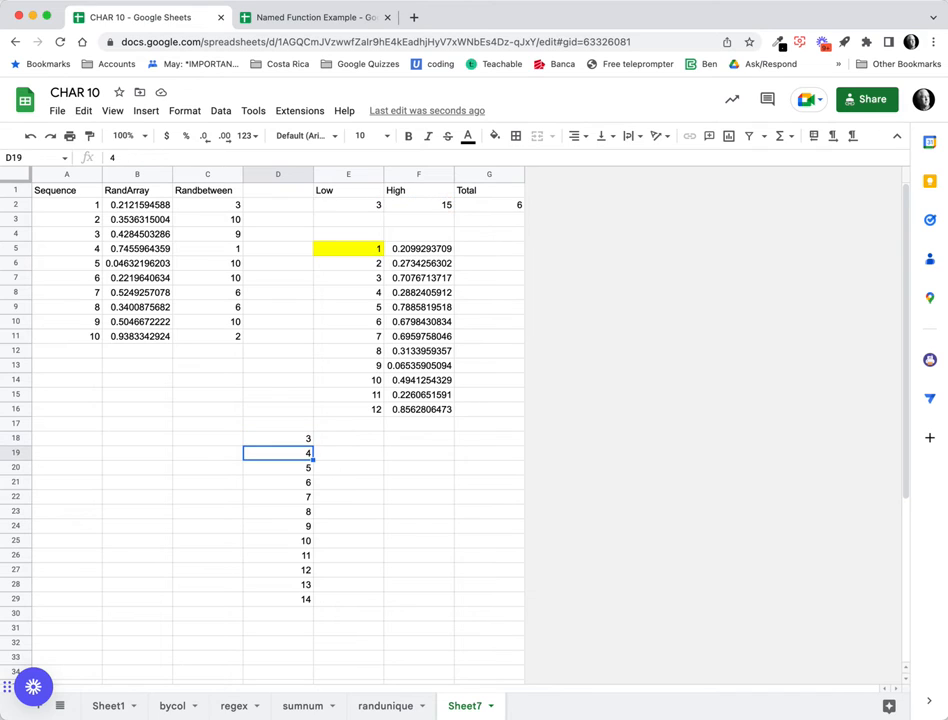
# Give E5's SEQUENCE a start value of E2 and a step of 1.
pyautogui.click(365, 253)
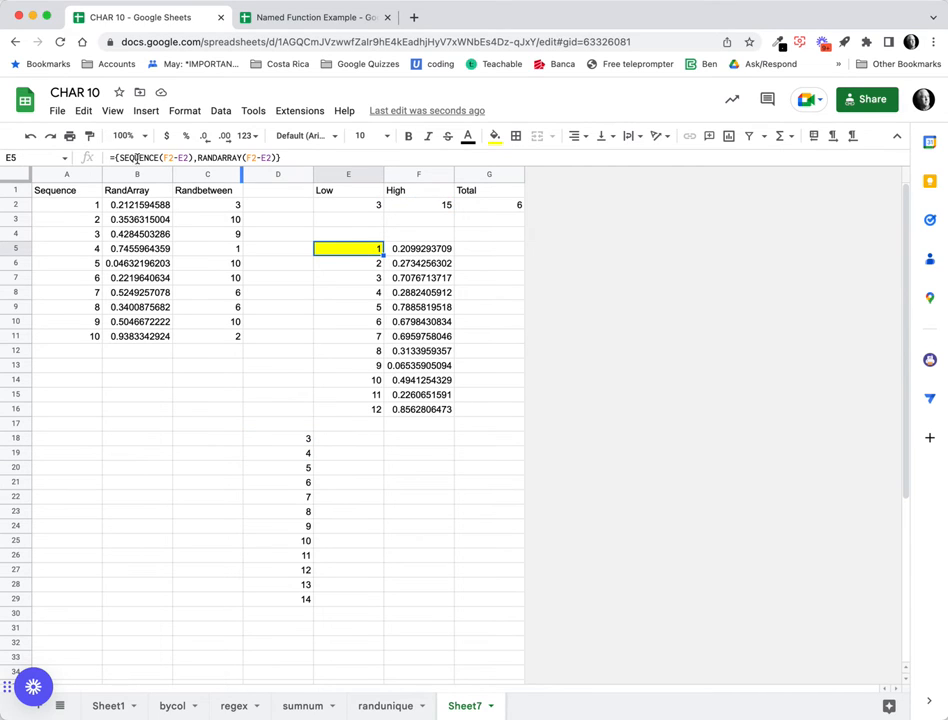
pyautogui.moveTo(118, 158); pyautogui.dragTo(192, 158)
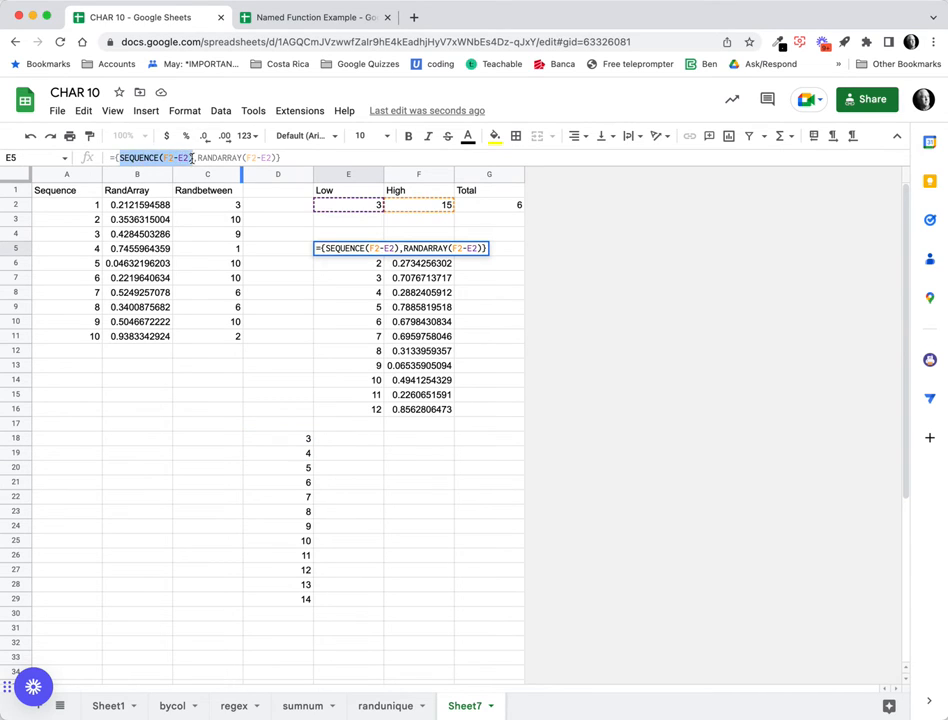
pyautogui.click(189, 158)
pyautogui.write(',1,E2')
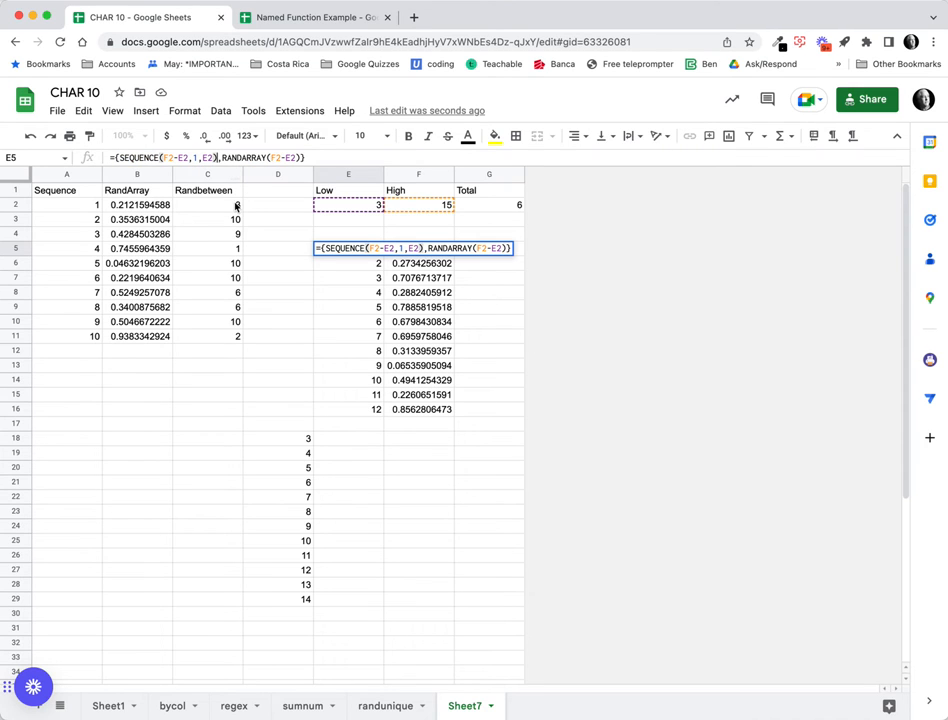
pyautogui.press('Return')
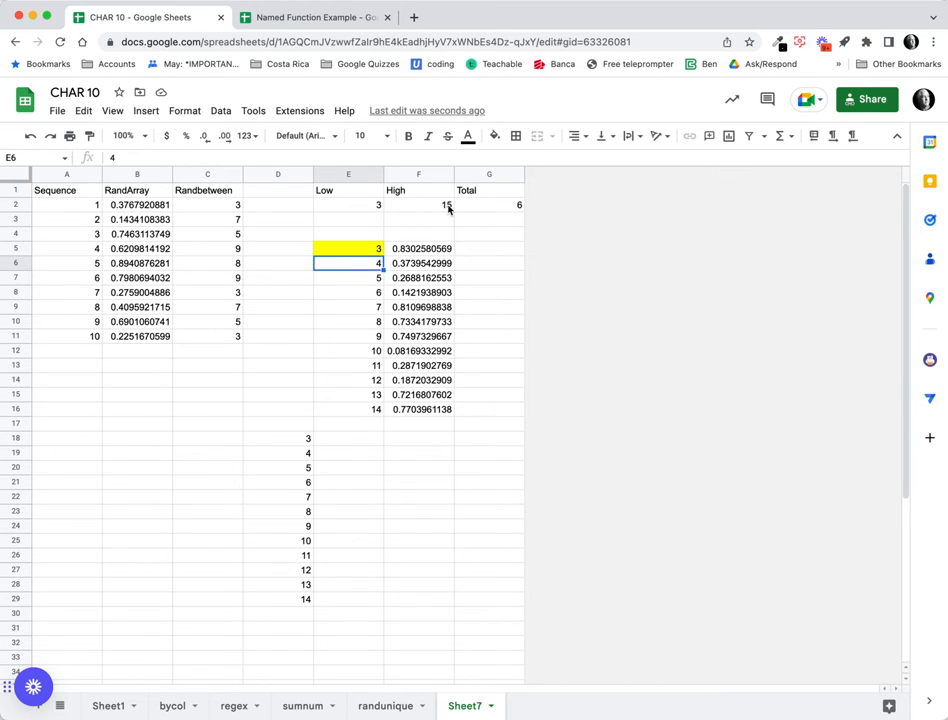
# Add 1 to both the SEQUENCE and RANDARRAY row counts so the list reaches 15.
pyautogui.click(361, 251)
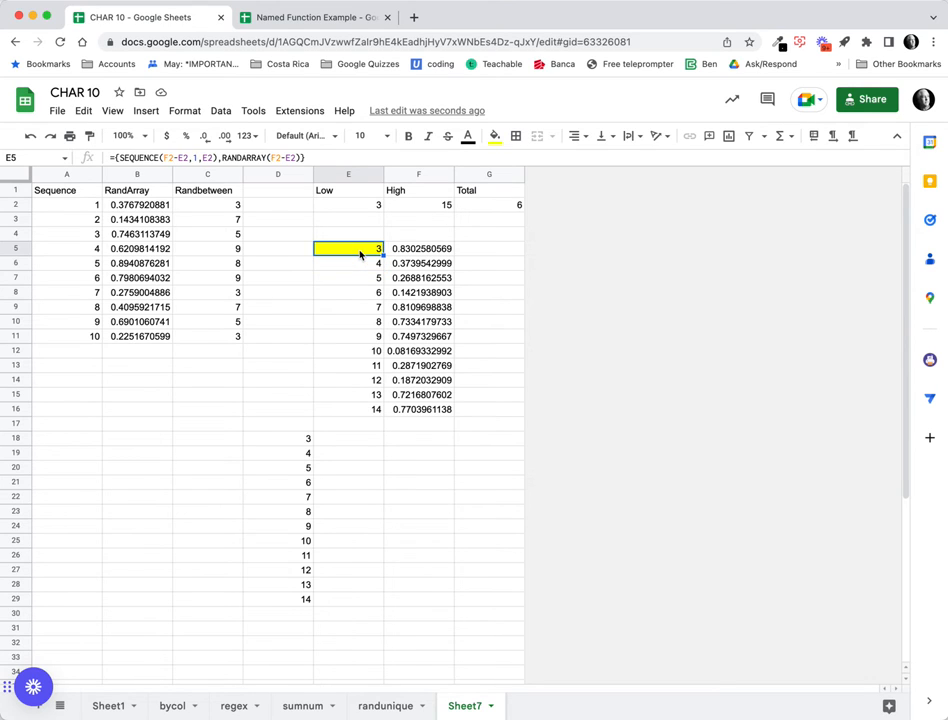
pyautogui.click(187, 158)
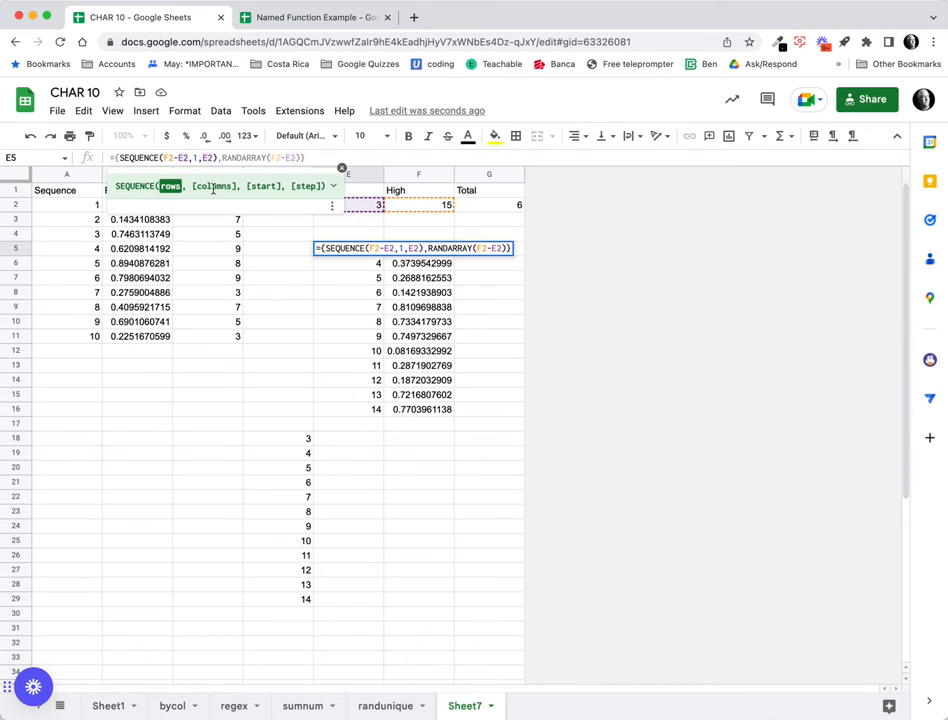
pyautogui.write('+1')
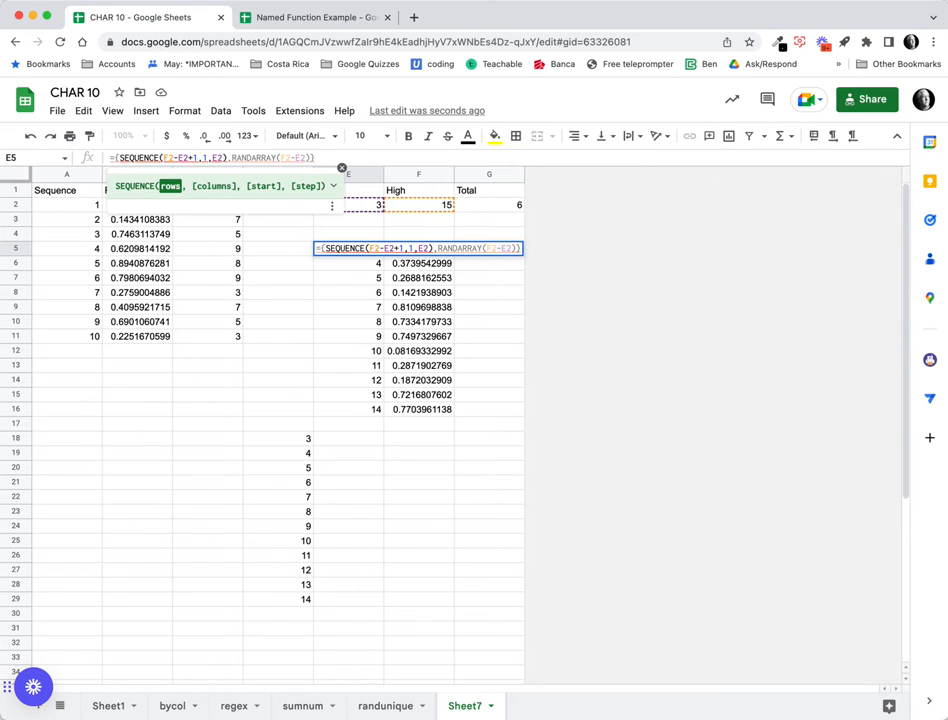
pyautogui.press('Return')
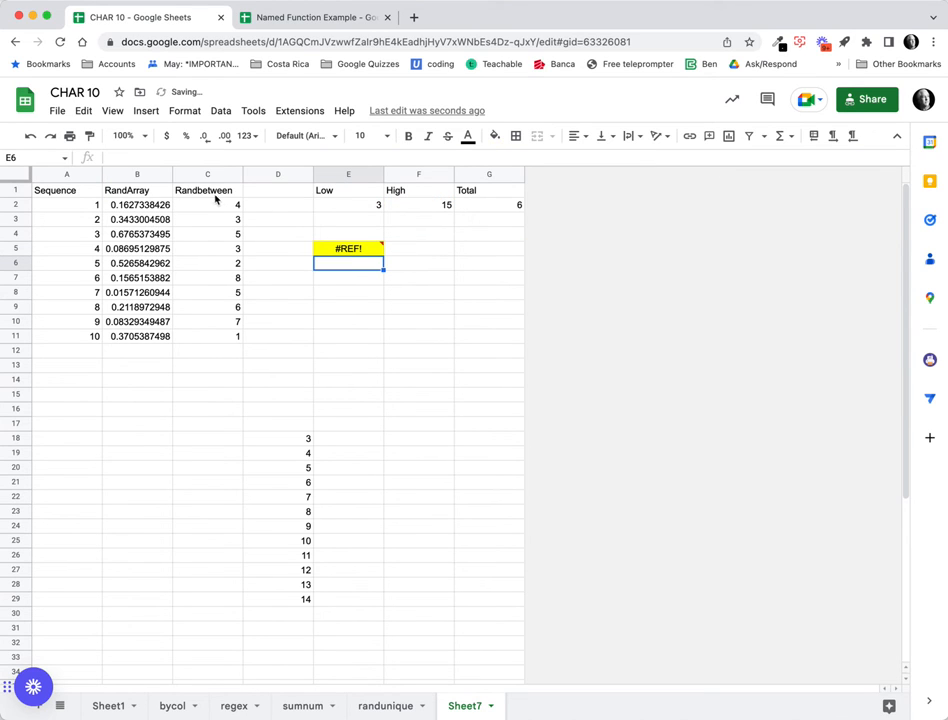
pyautogui.click(353, 251)
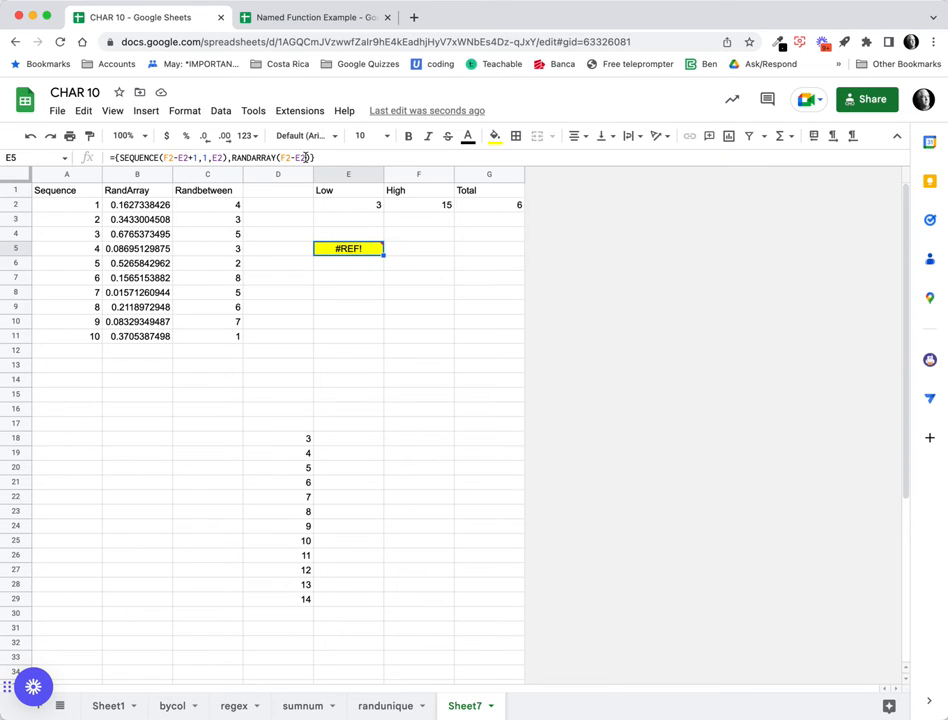
pyautogui.click(298, 158)
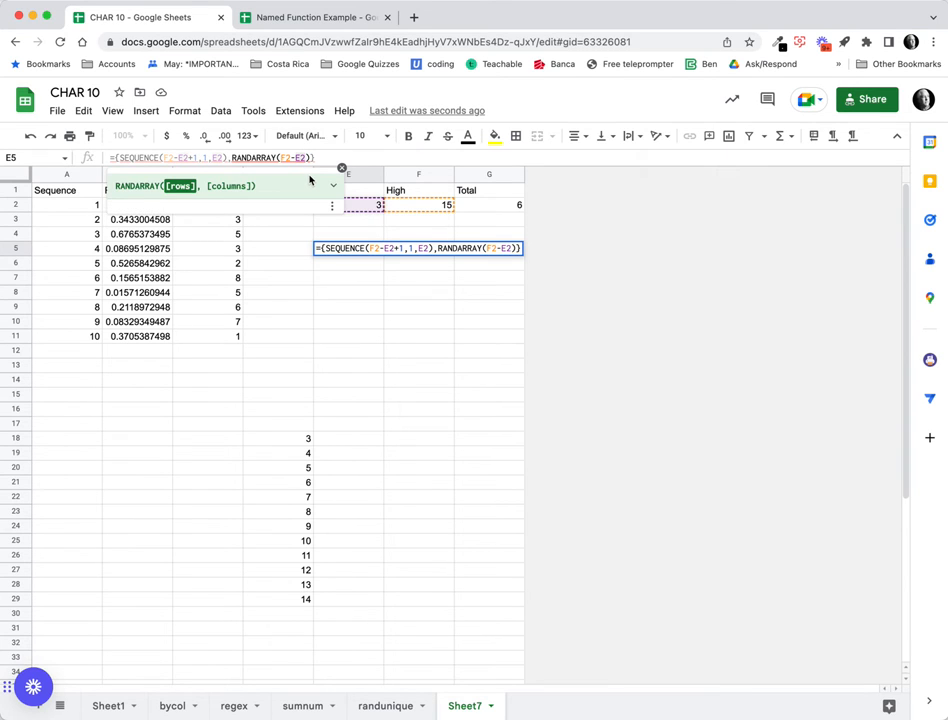
pyautogui.write('+1')
pyautogui.press('Return')
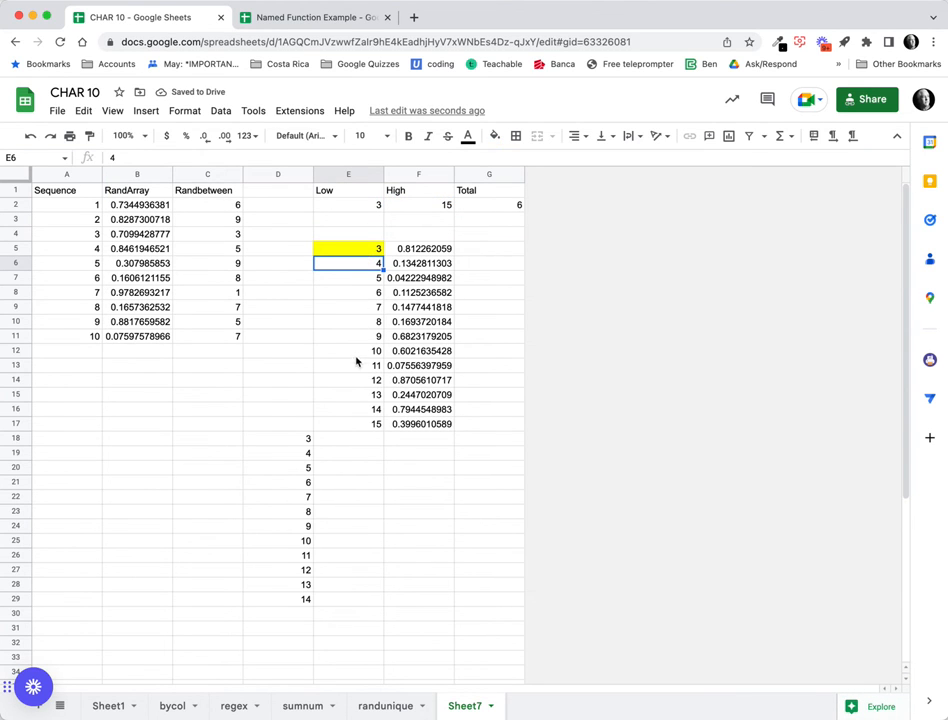
# Wrap E5's array in SORT by column 2 descending to shuffle the numbers.
pyautogui.click(364, 253)
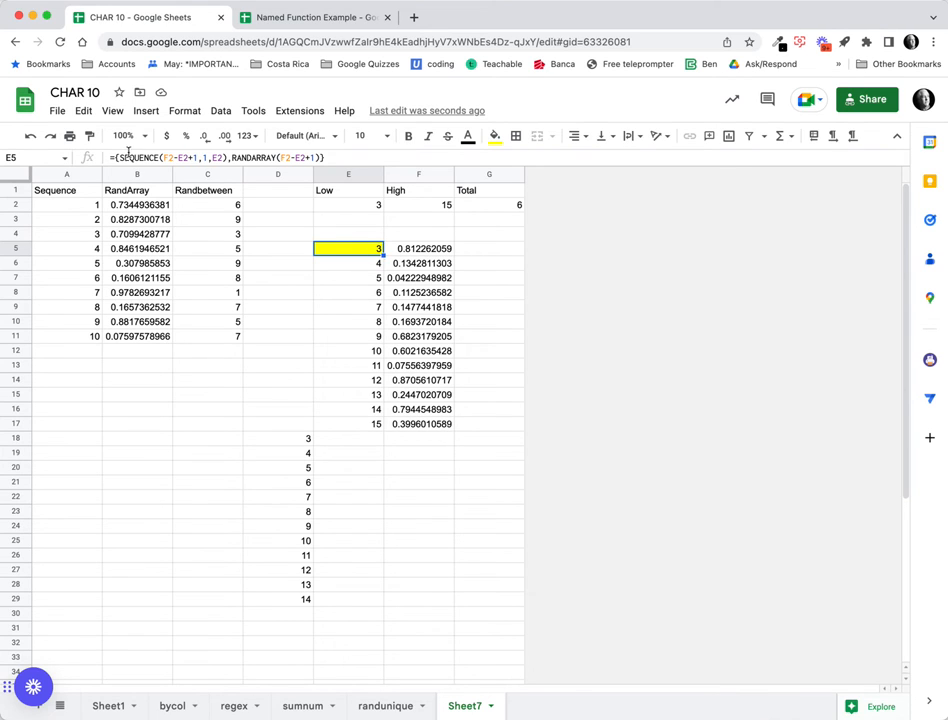
pyautogui.click(114, 158)
pyautogui.write('{')
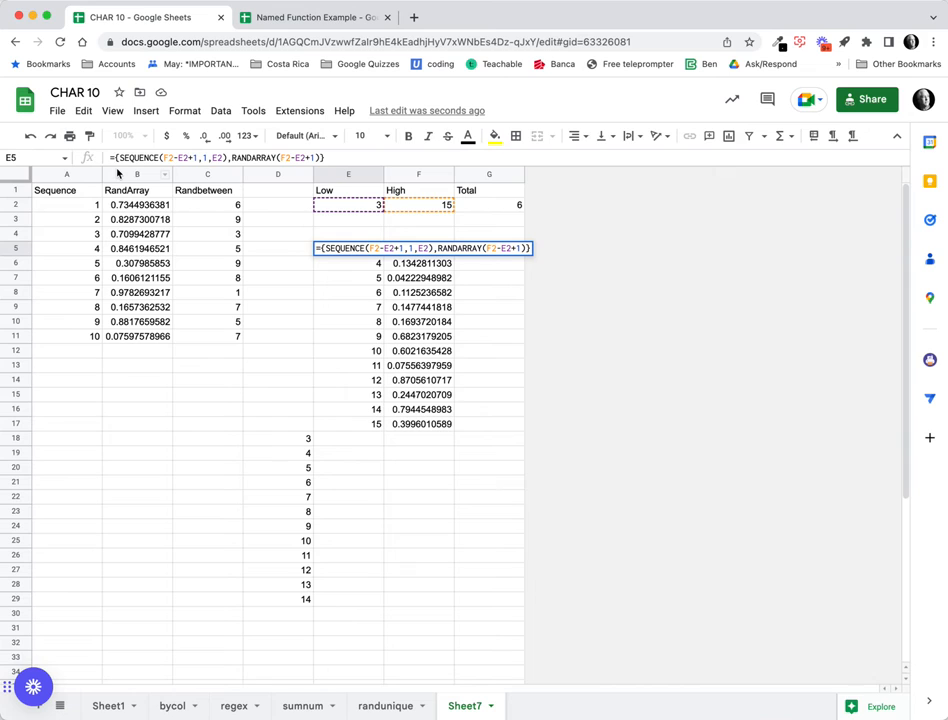
pyautogui.write('SORT(')
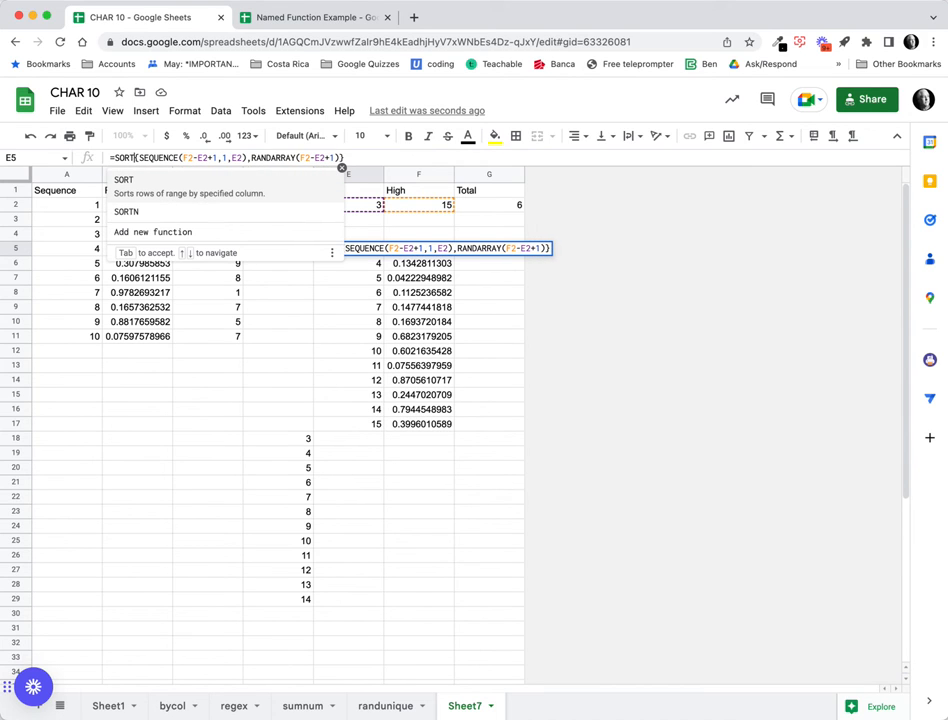
pyautogui.write('(')
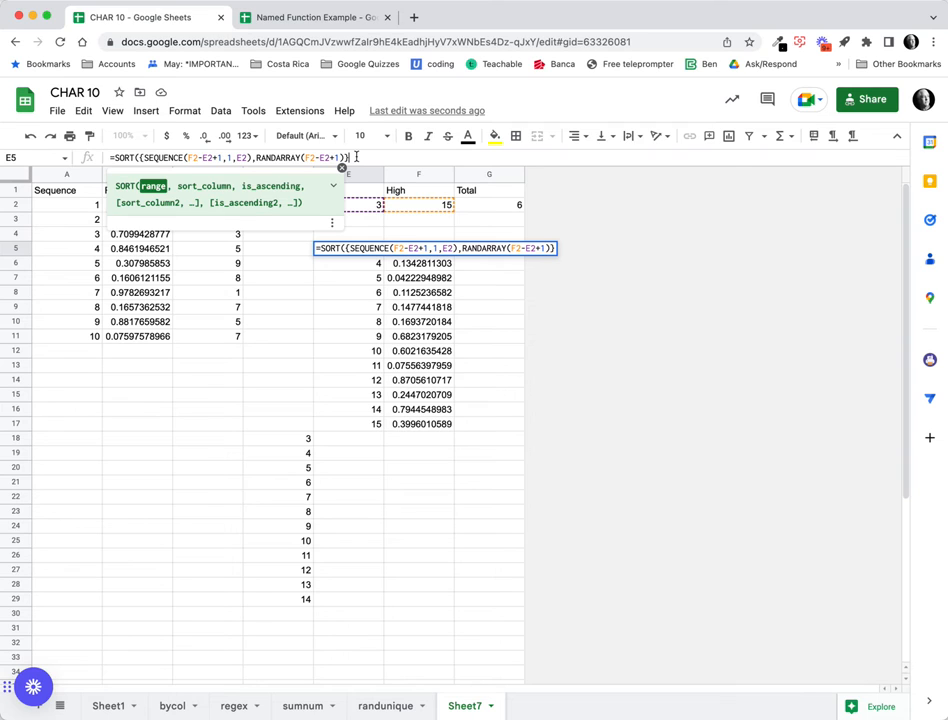
pyautogui.write(',')
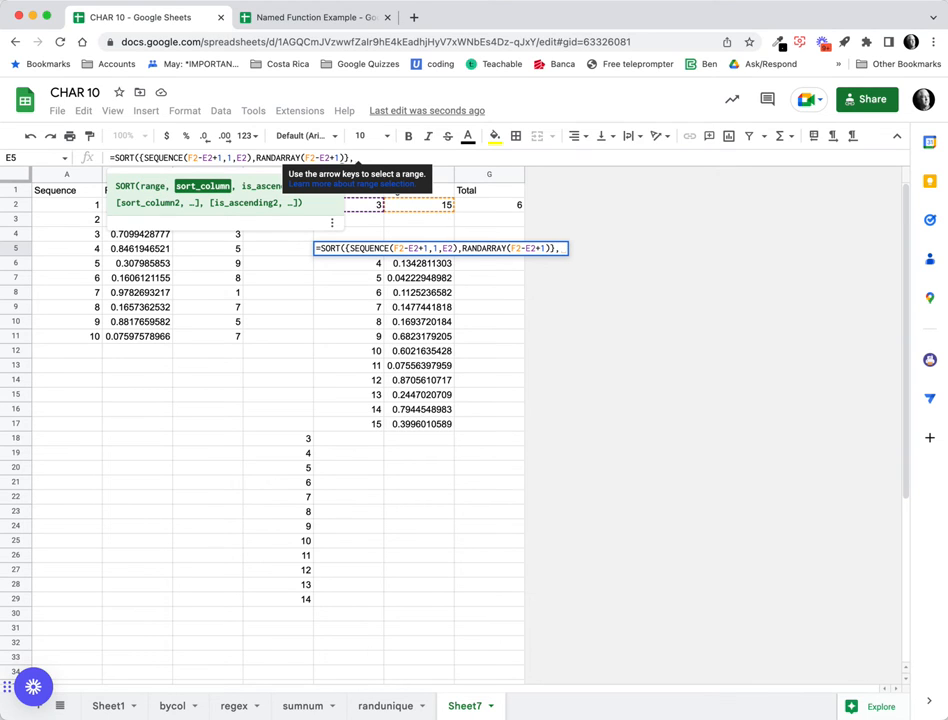
pyautogui.write('2,')
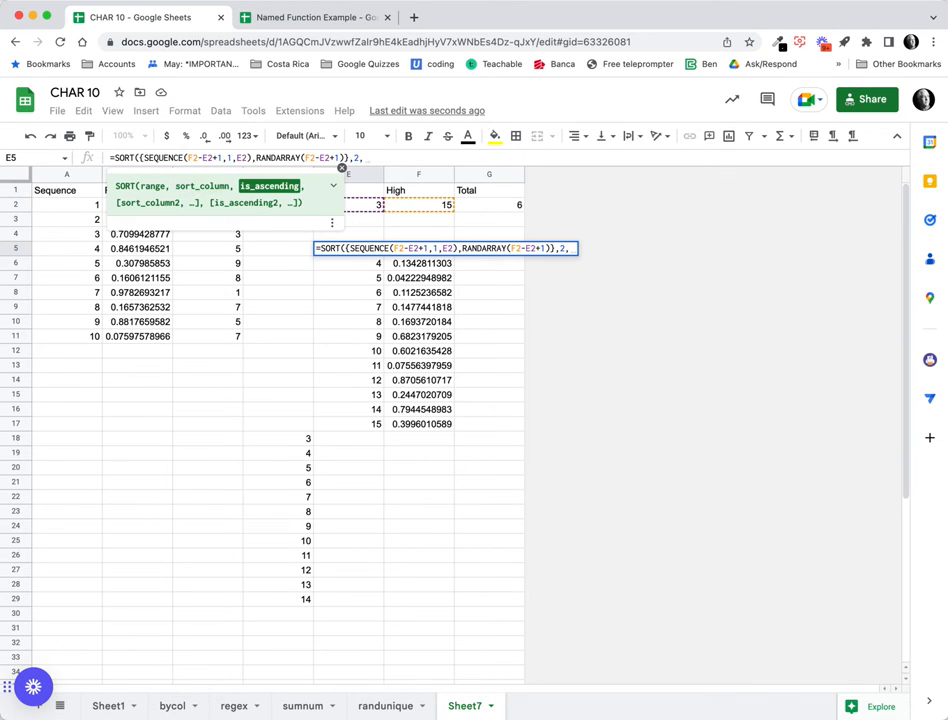
pyautogui.write('0')
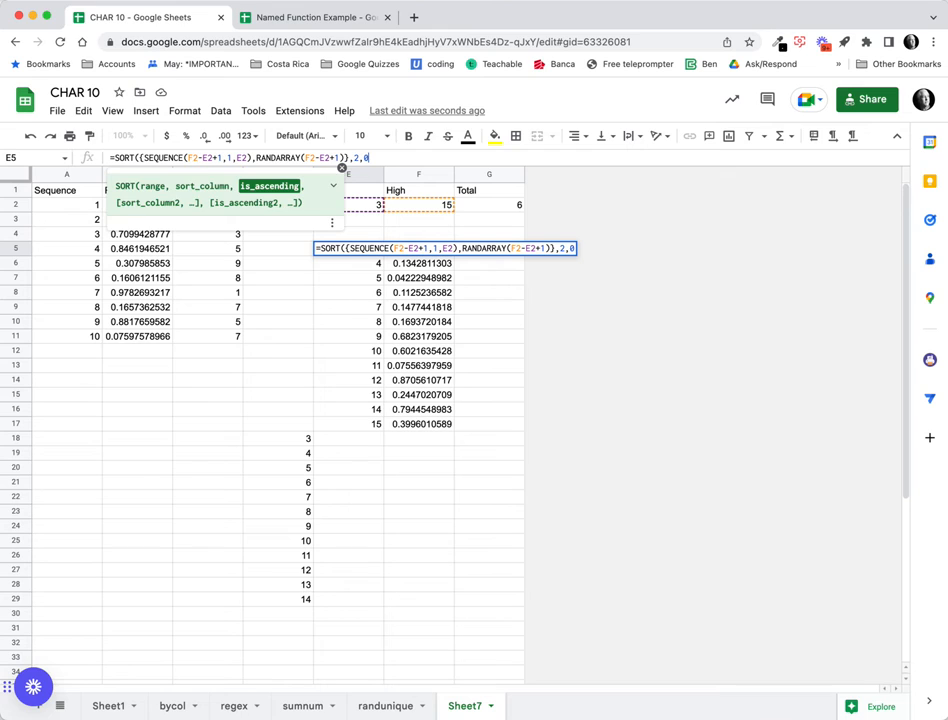
pyautogui.write(')')
pyautogui.press('Return')
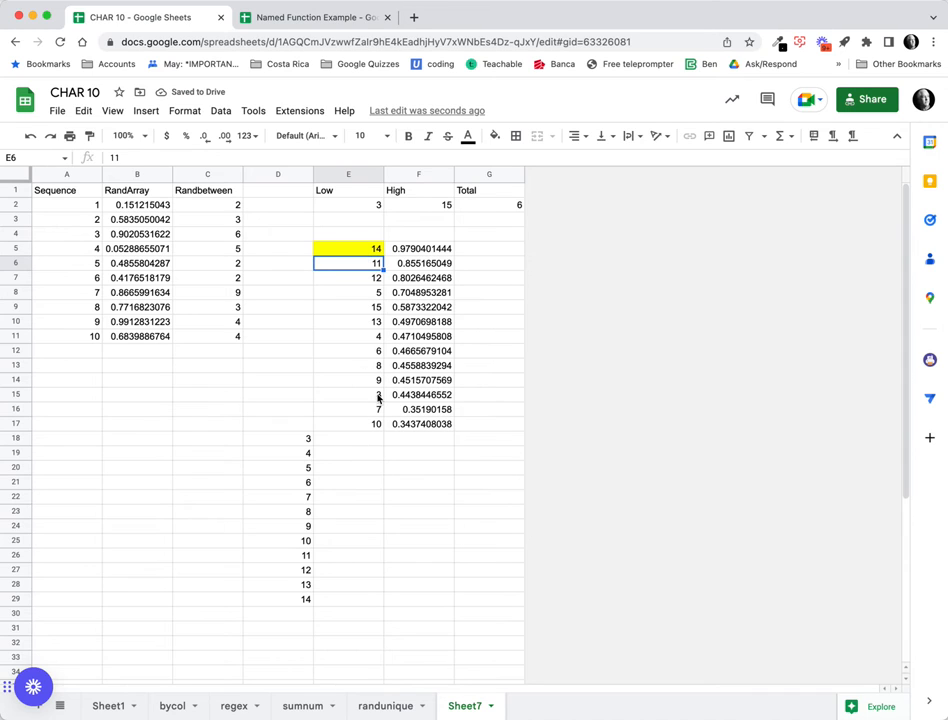
# Select E5:E17 and show Max in the status-bar selection summary.
pyautogui.click(369, 252)
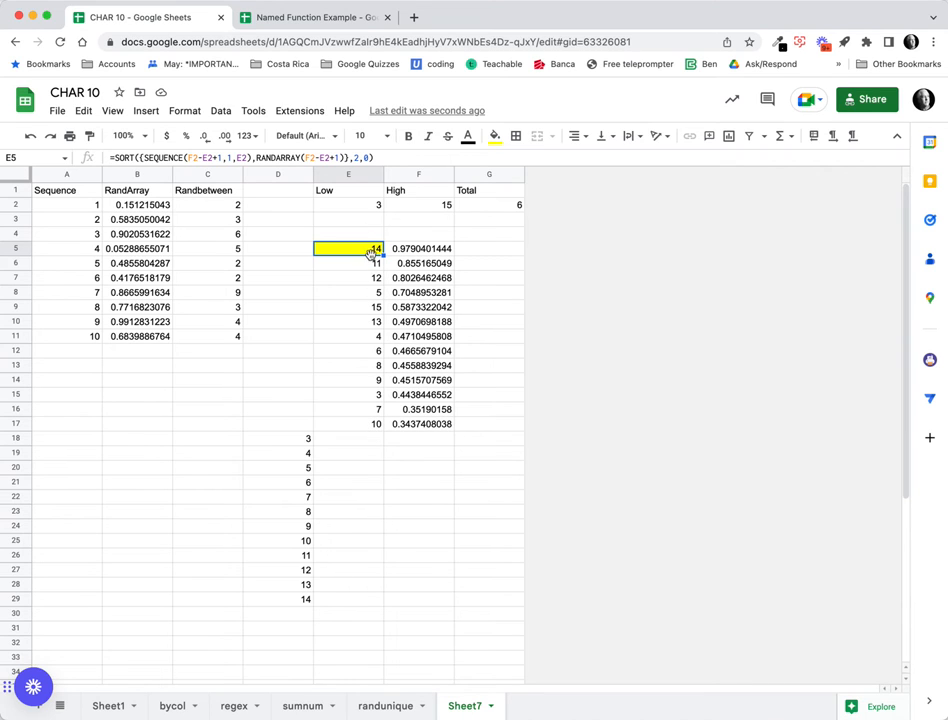
pyautogui.moveTo(372, 248); pyautogui.dragTo(375, 423)
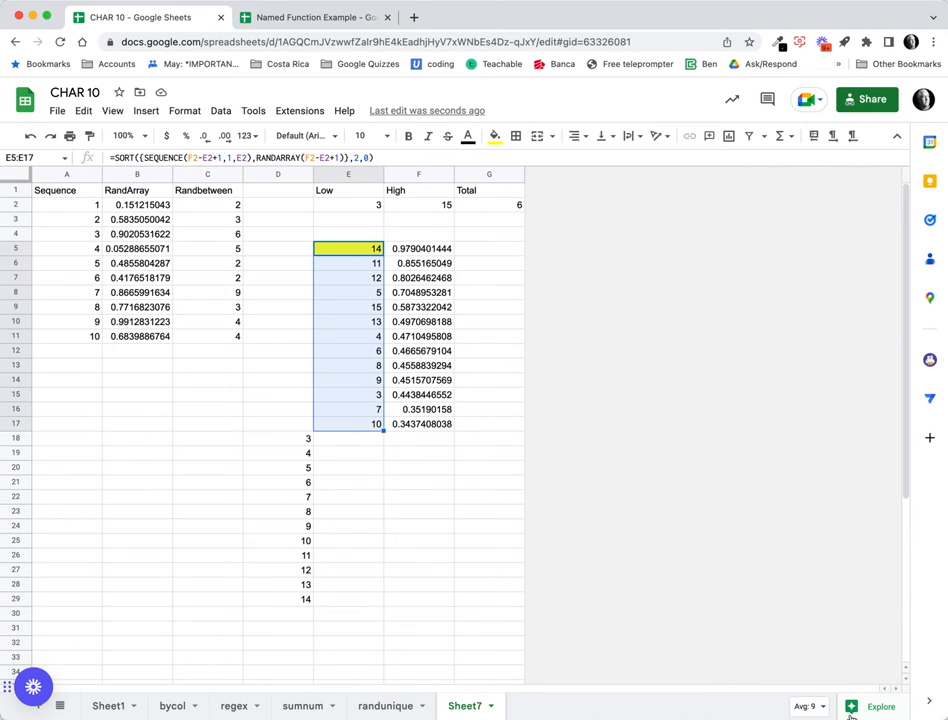
pyautogui.click(815, 708)
pyautogui.click(765, 657)
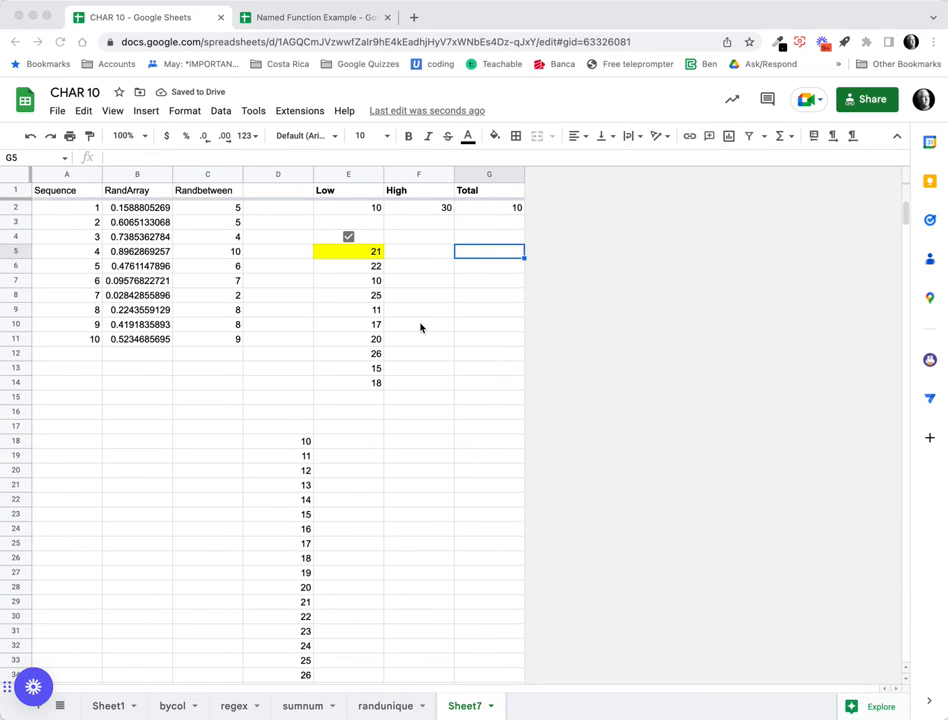
# Select E5 to view its ARRAY_CONSTRAIN(SORT(...),G2,1) formula limiting output to Total rows.
pyautogui.click(347, 256)
pyautogui.click(347, 256)
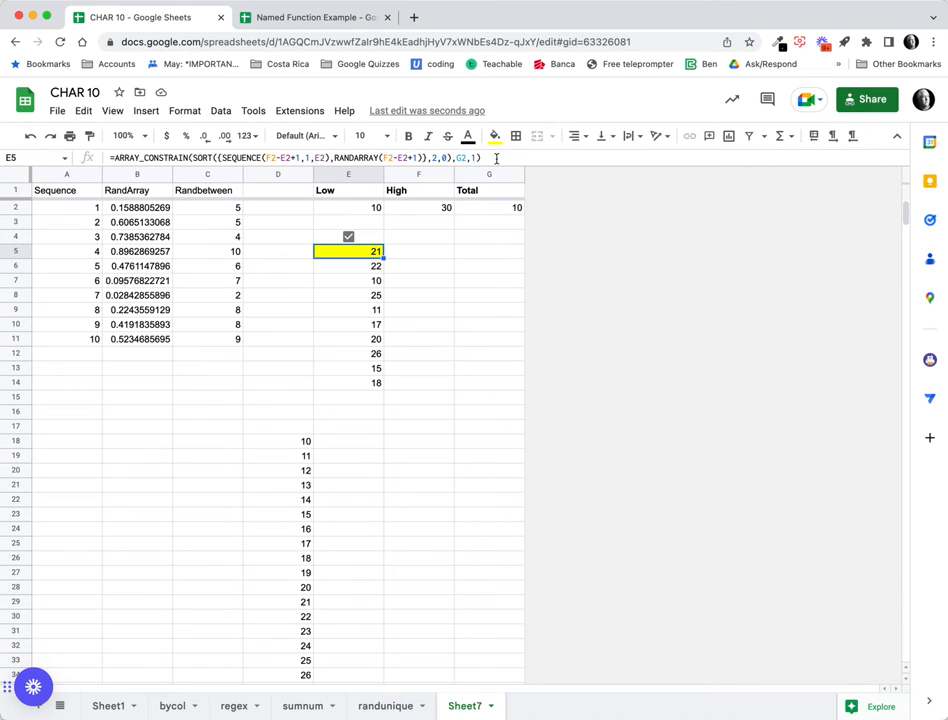
# From Data > Named functions, choose Edit on the RANDUNIQUE function.
pyautogui.click(221, 112)
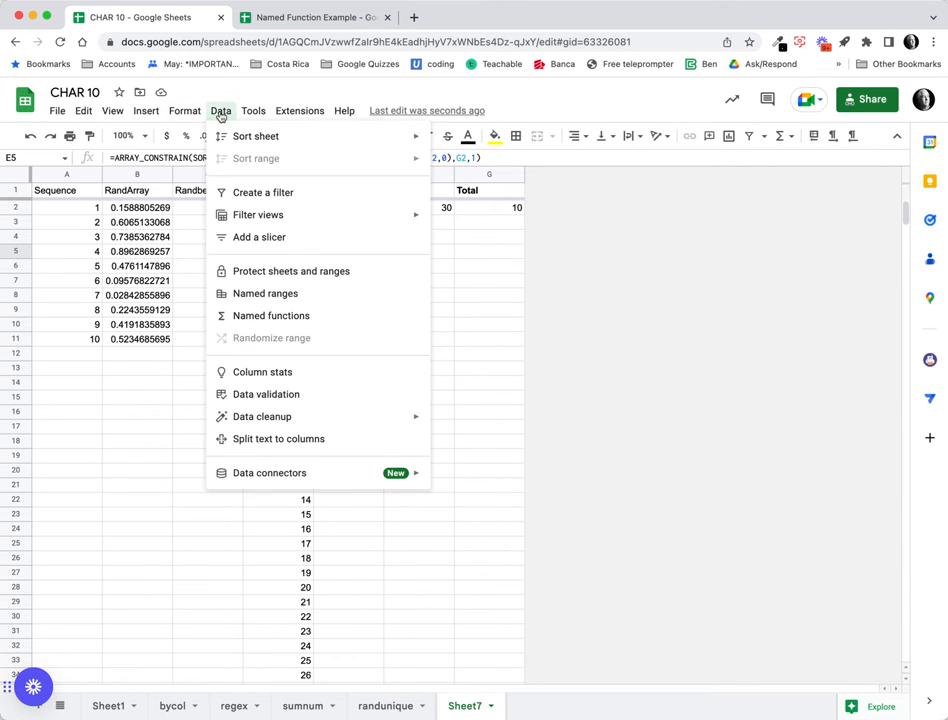
pyautogui.click(240, 316)
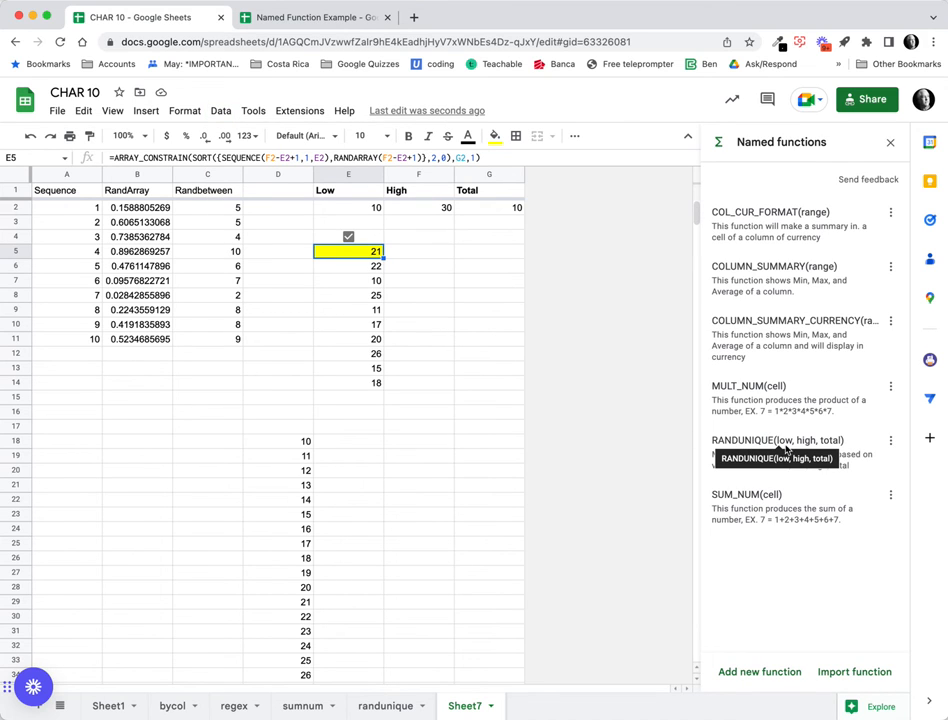
pyautogui.click(890, 442)
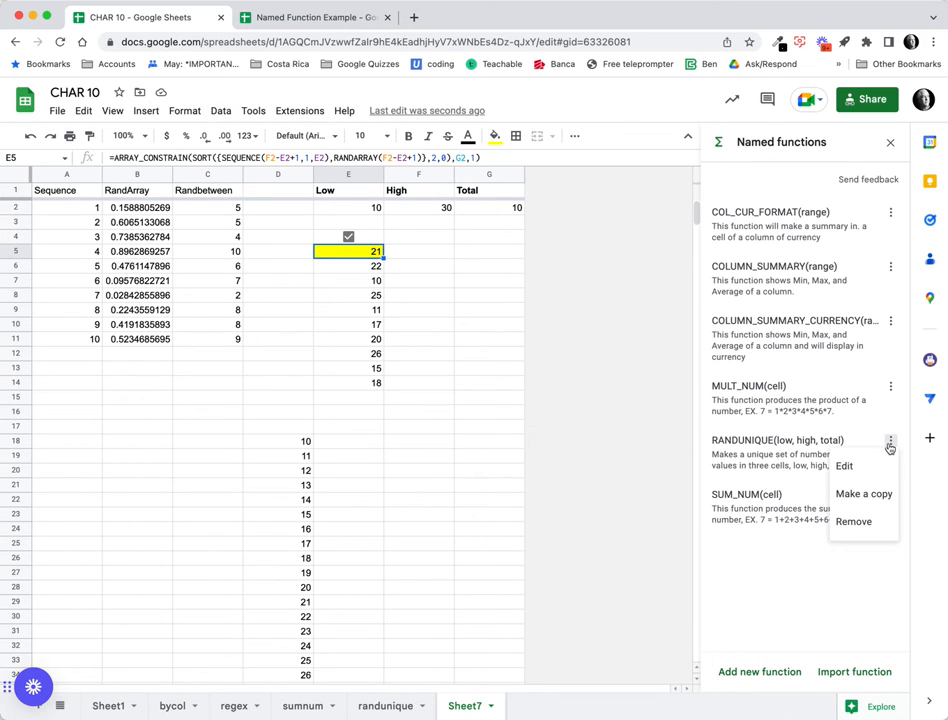
pyautogui.click(876, 465)
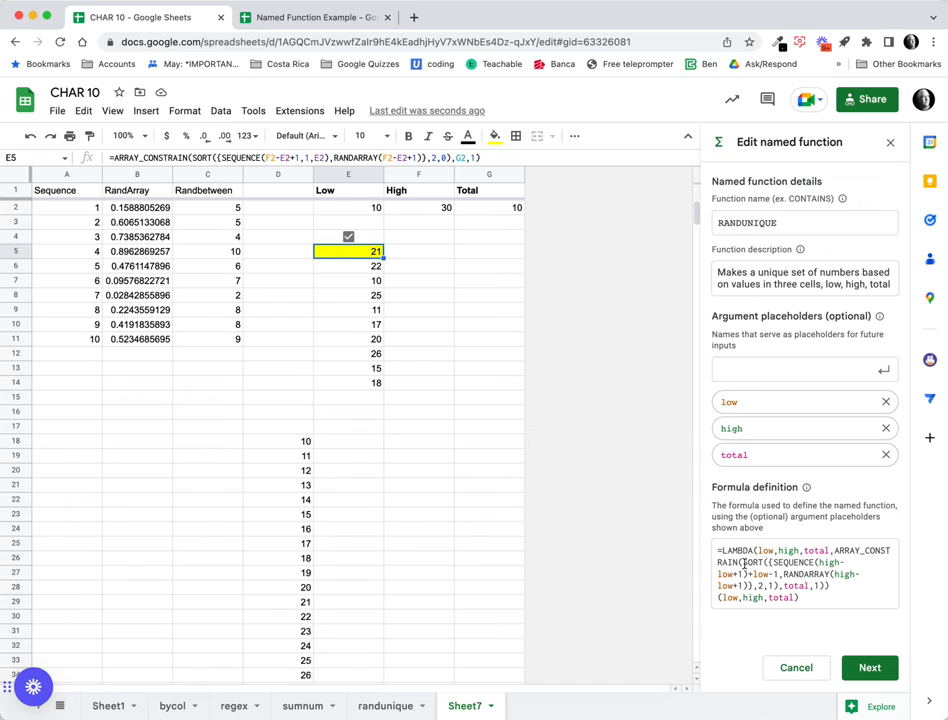
# Review RANDUNIQUE's ARRAY_CONSTRAIN definition and save it with Update.
pyautogui.moveTo(836, 550); pyautogui.dragTo(842, 594)
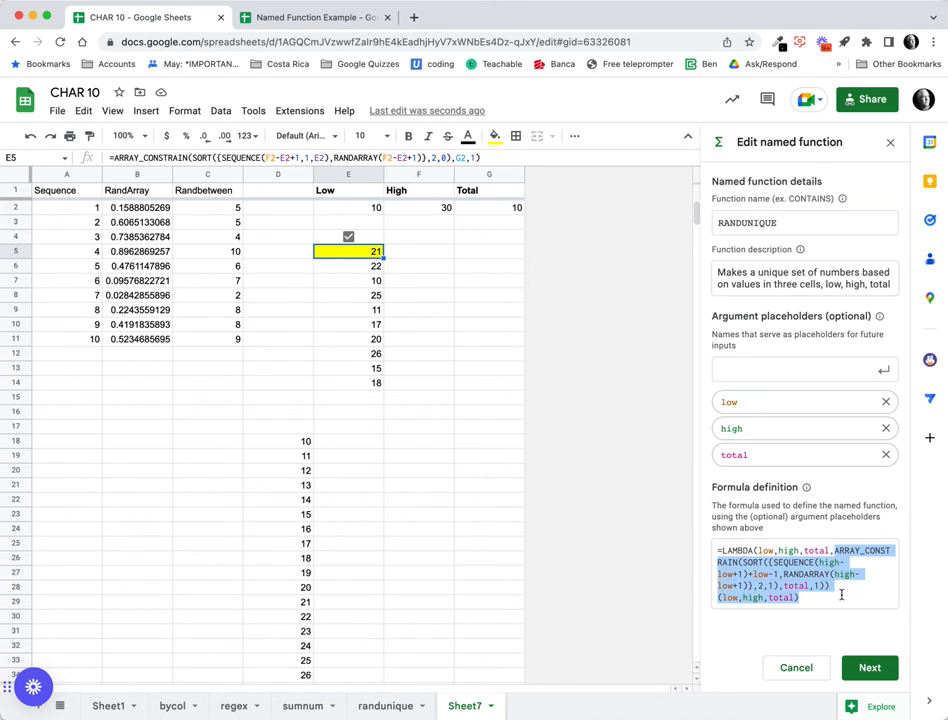
pyautogui.click(365, 252)
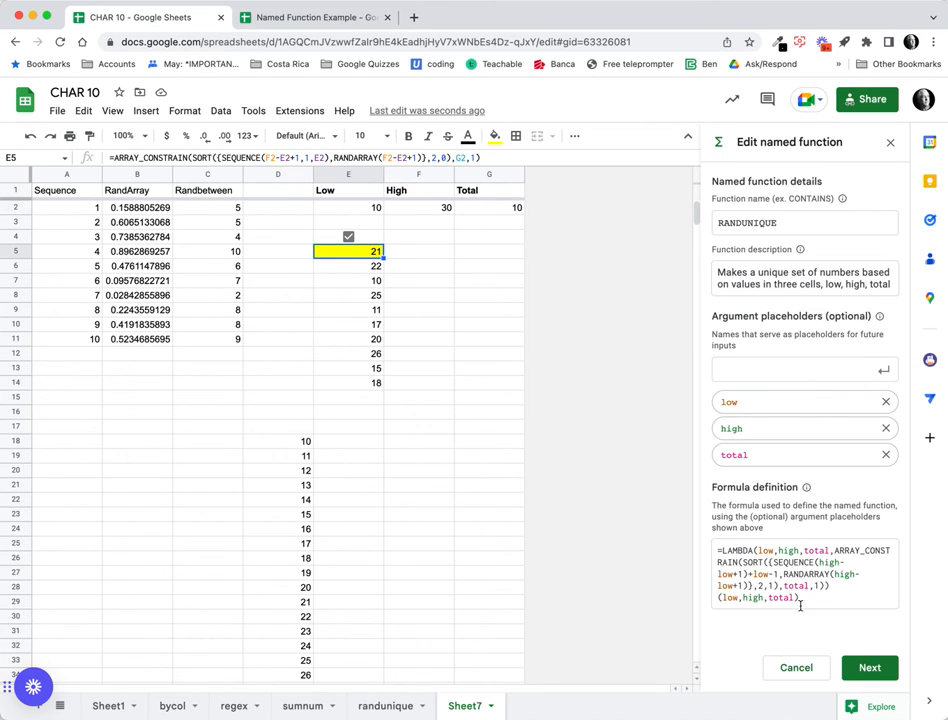
pyautogui.click(888, 671)
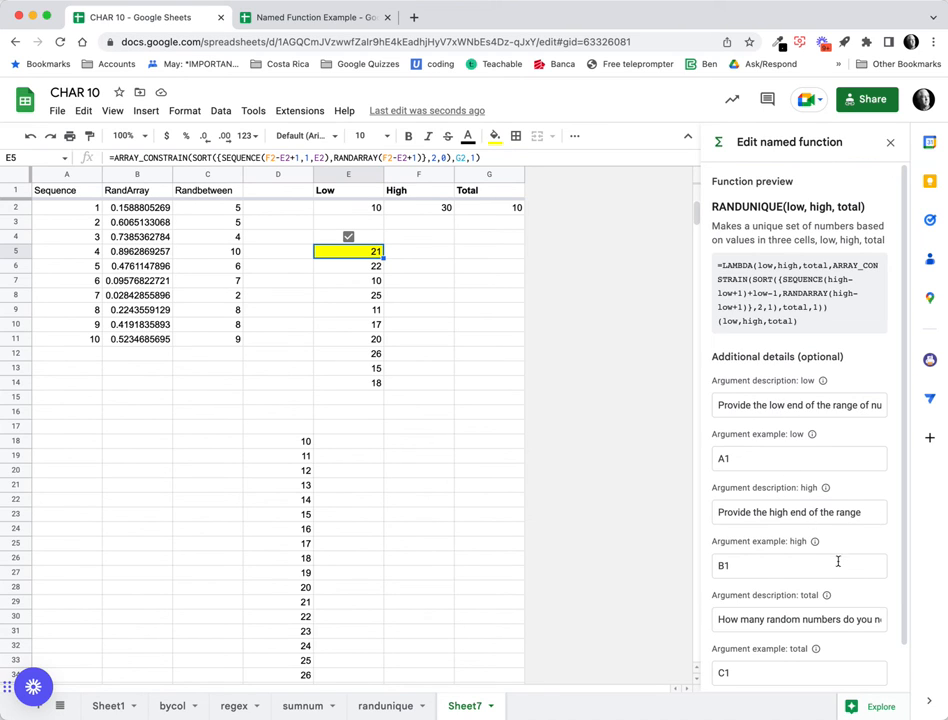
pyautogui.scroll(-1, 846, 561)
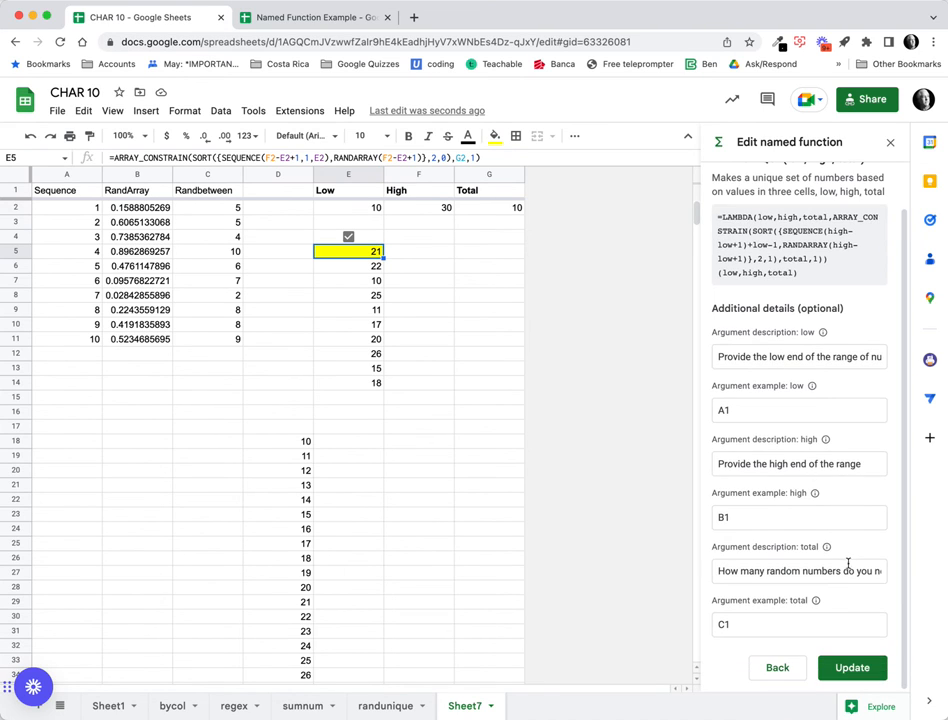
pyautogui.click(840, 667)
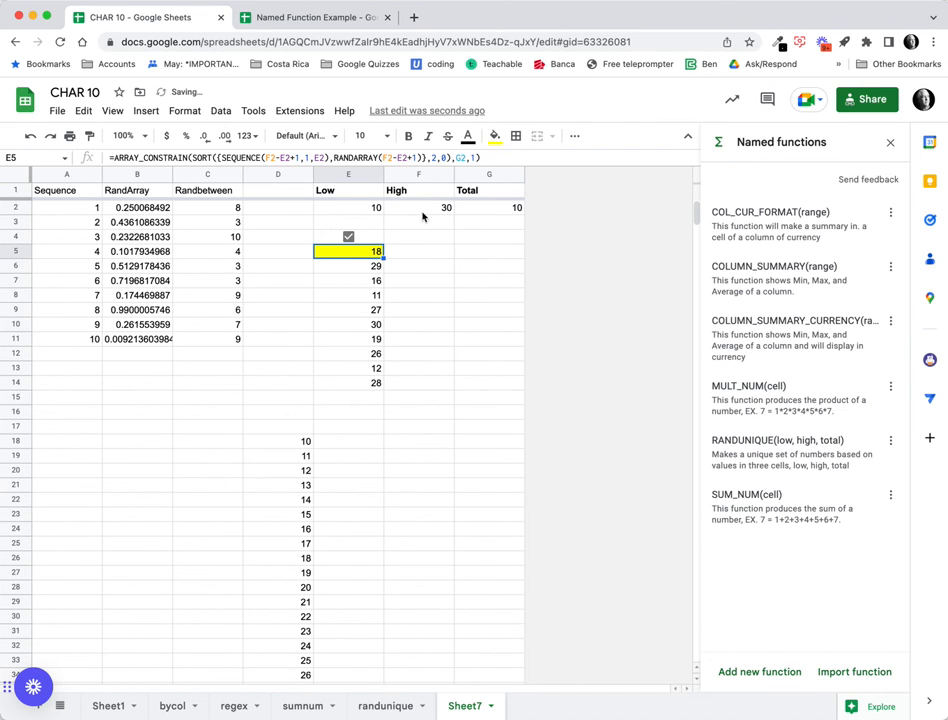
# Enter =RANDUNIQUE(E2,F2,G2) in G5.
pyautogui.click(187, 160)
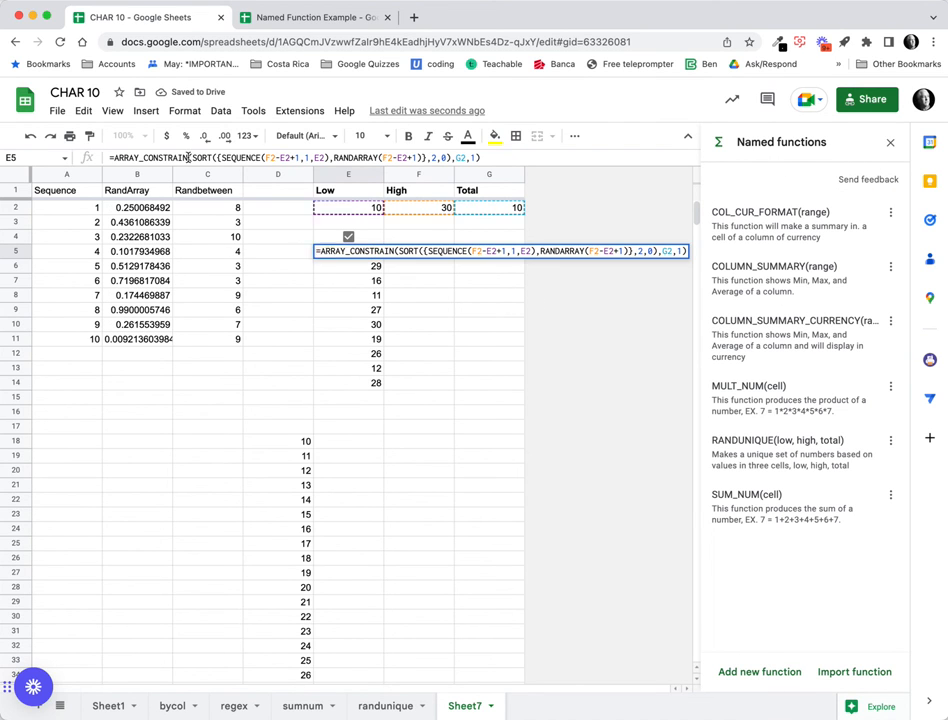
pyautogui.click(498, 305)
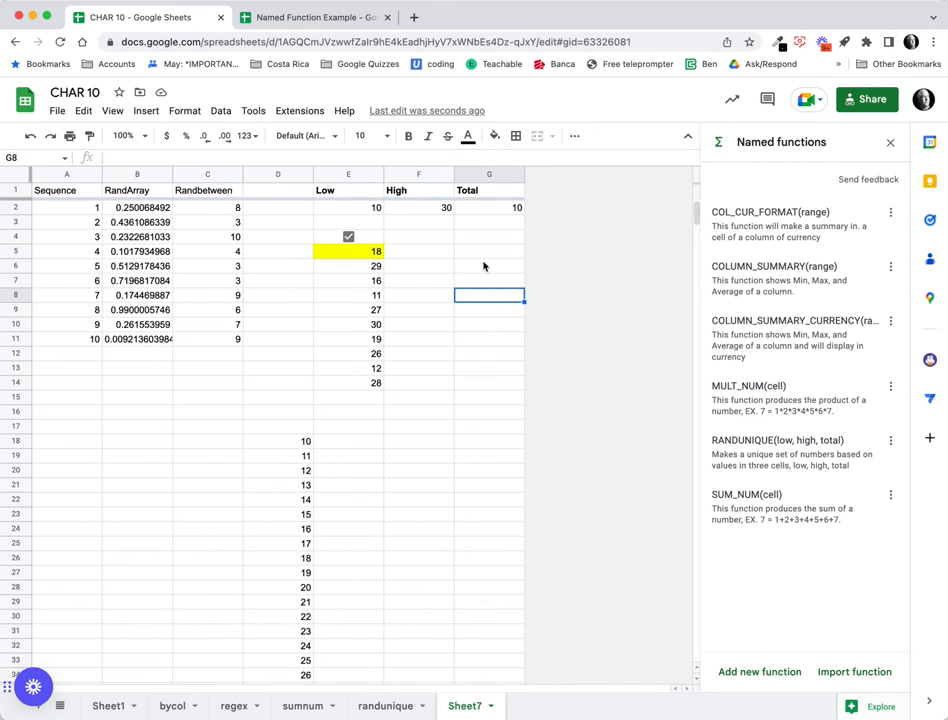
pyautogui.click(484, 253)
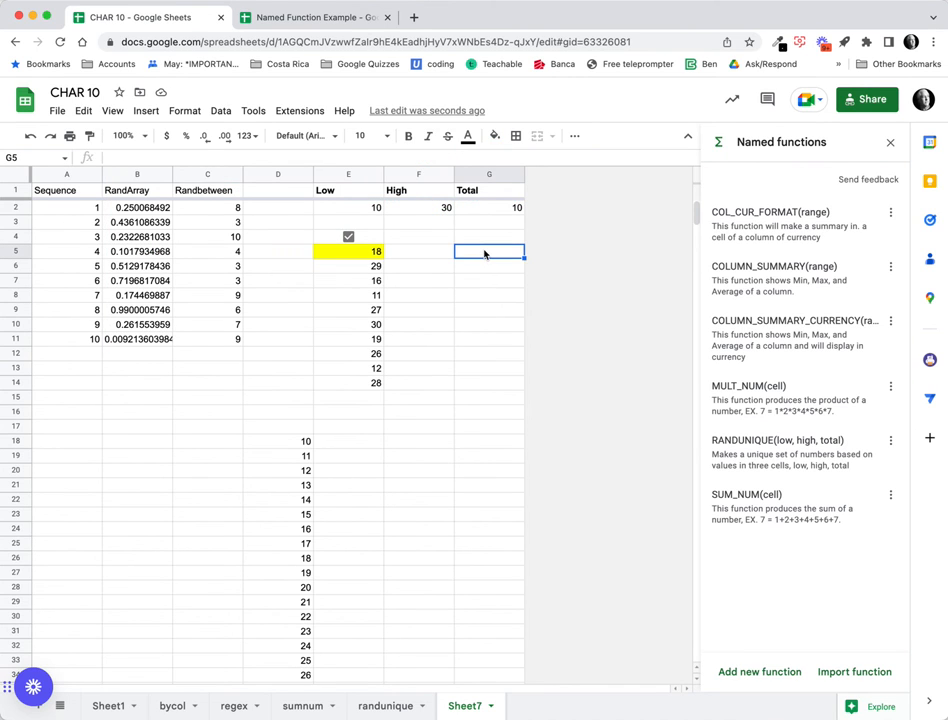
pyautogui.write('=rand')
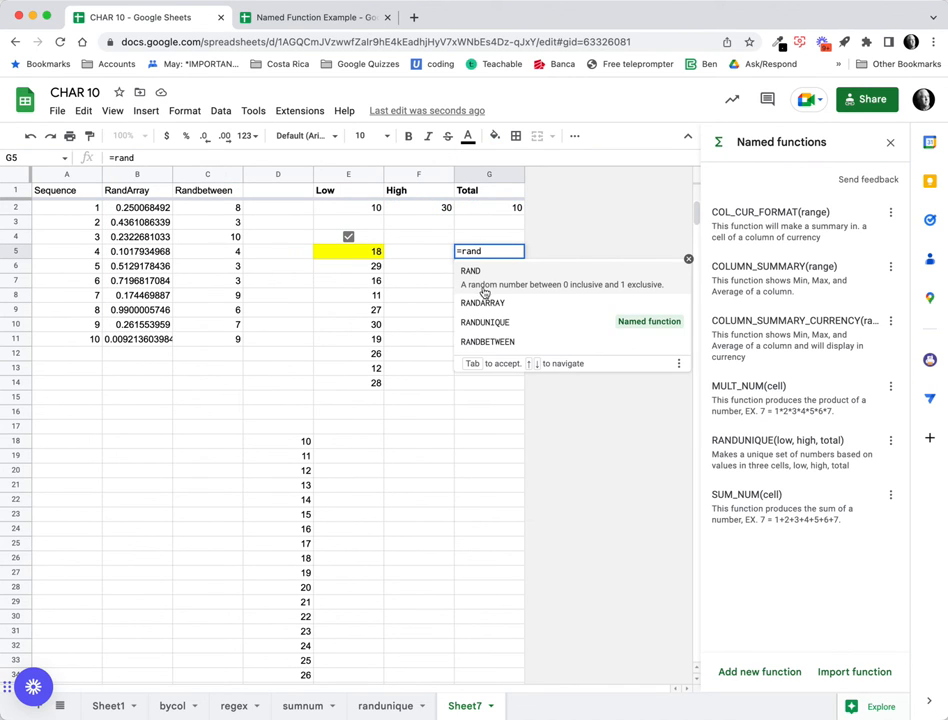
pyautogui.click(490, 322)
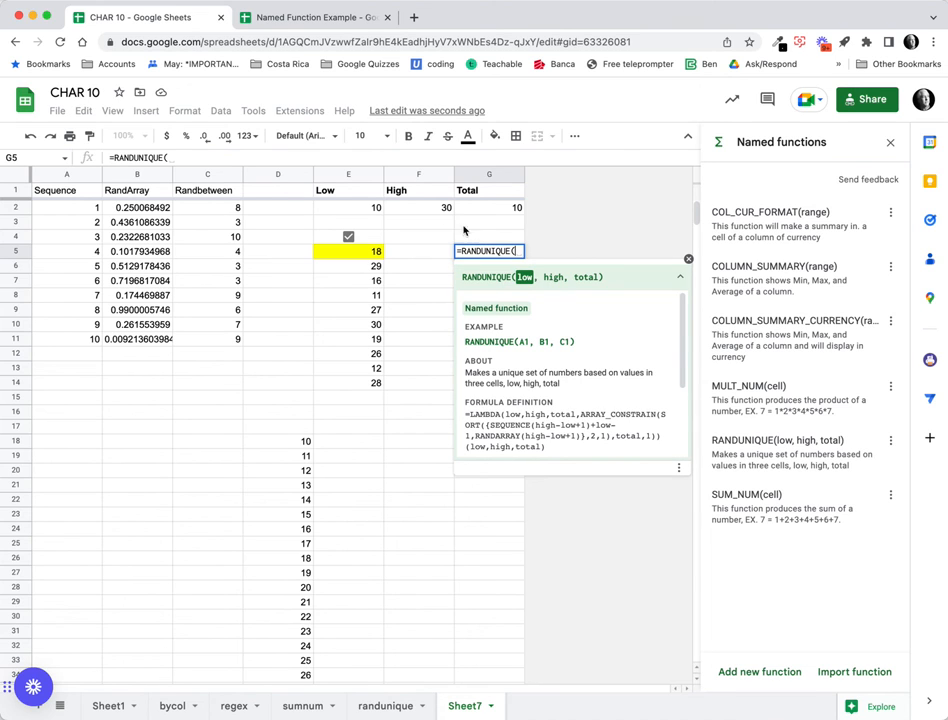
pyautogui.click(375, 210)
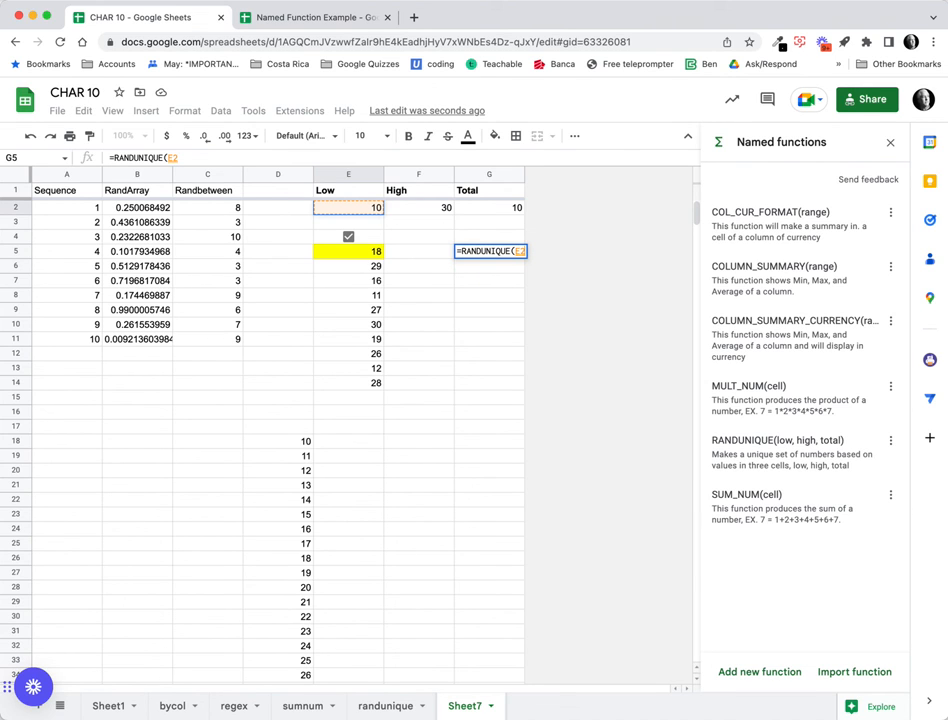
pyautogui.write(',')
pyautogui.click(443, 208)
pyautogui.write(',')
pyautogui.click(499, 209)
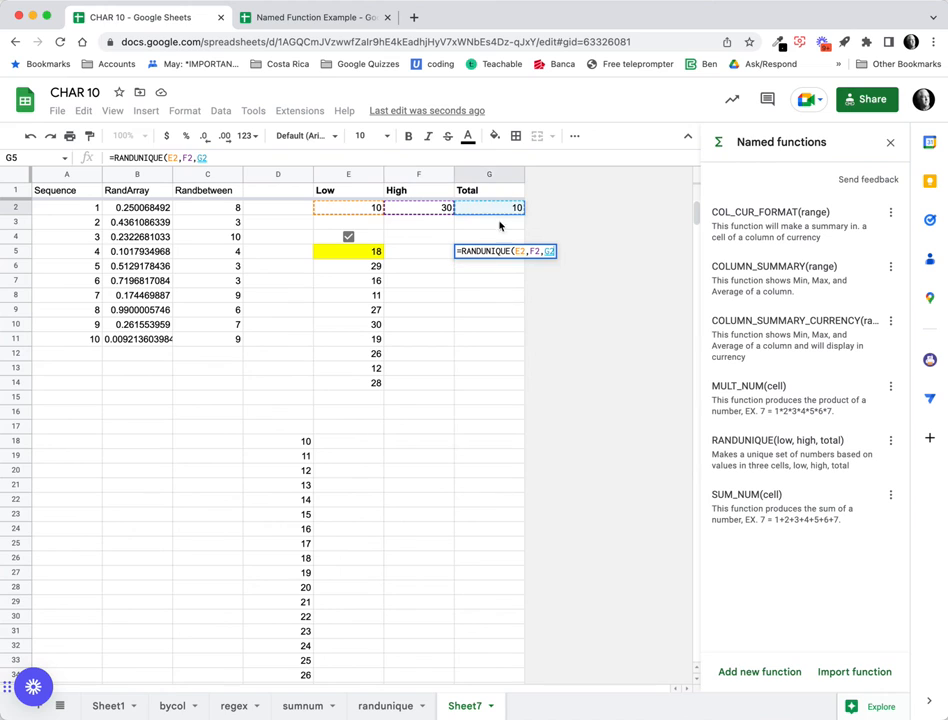
pyautogui.press('Return')
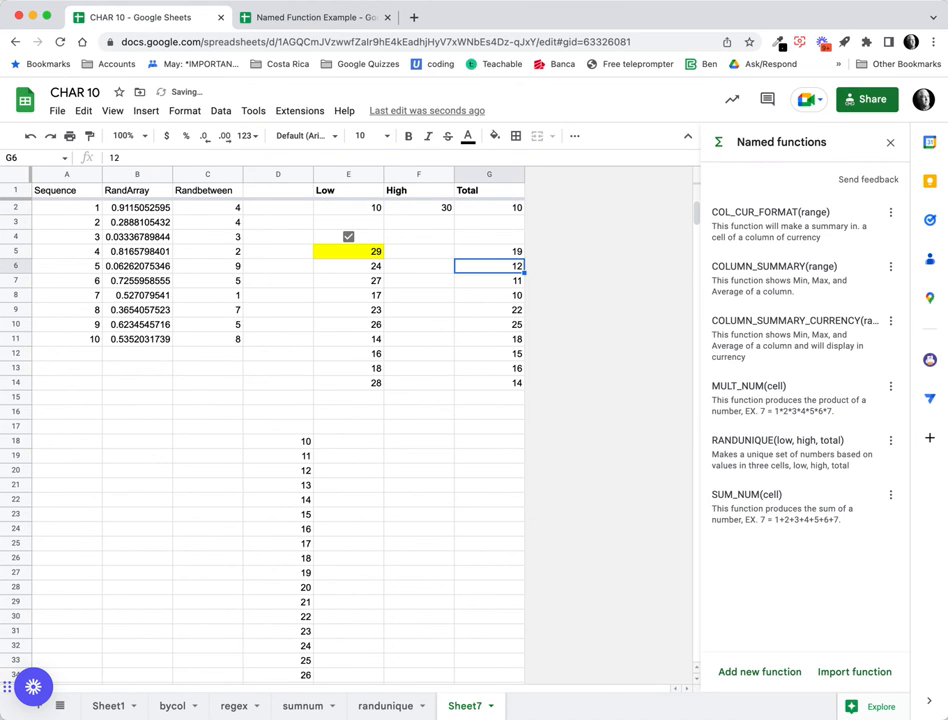
# Change Total in G2 to 12 and High in F2 to 50.
pyautogui.click(517, 207)
pyautogui.write('1')
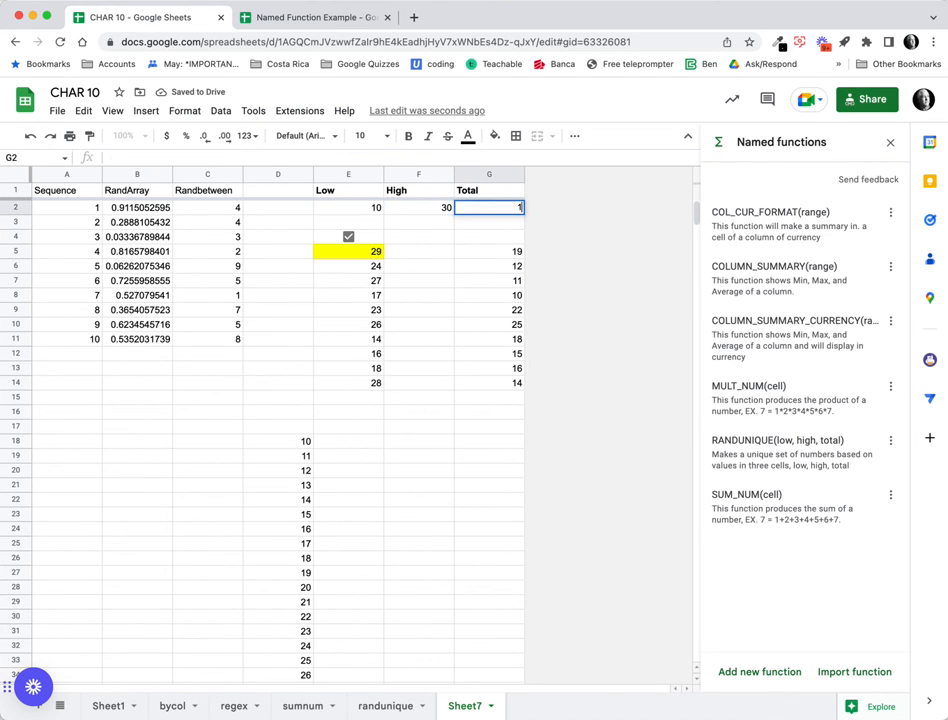
pyautogui.press('Return')
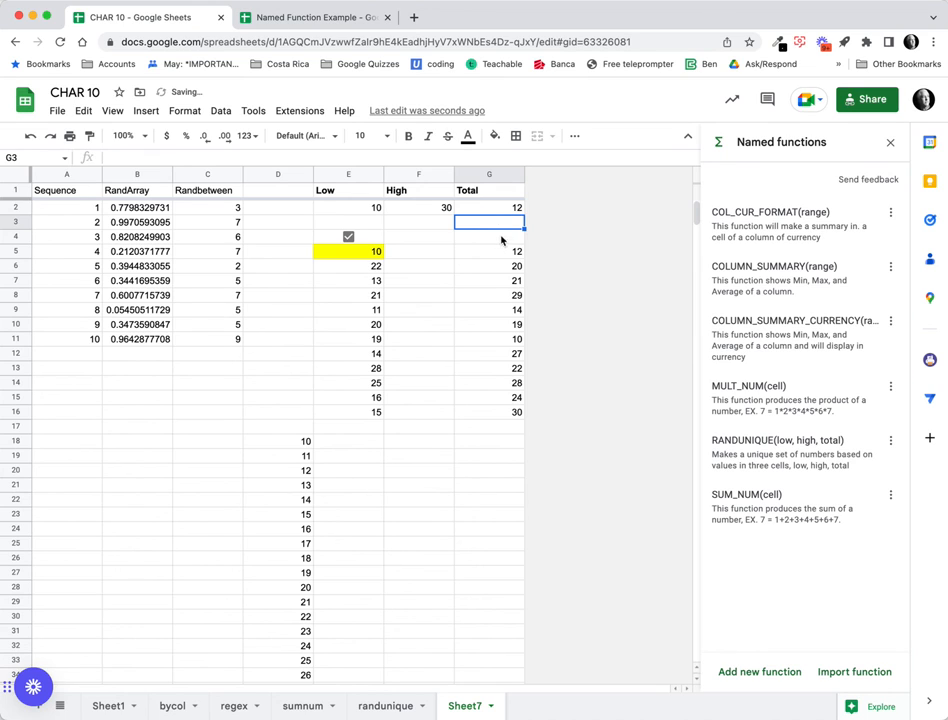
pyautogui.click(444, 210)
pyautogui.write('50')
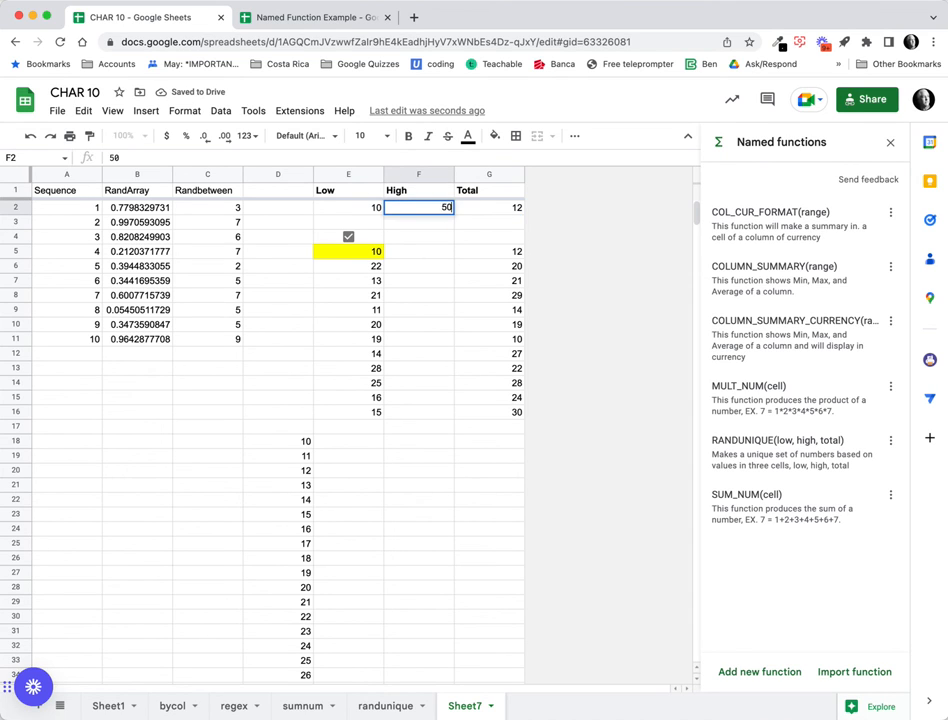
pyautogui.press('Return')
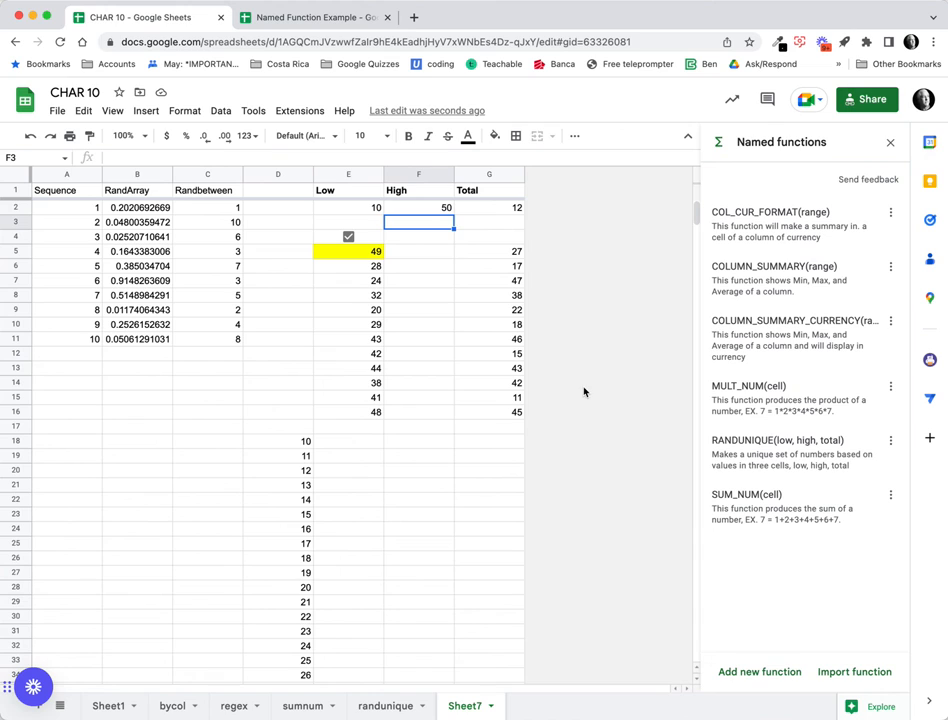
# Close the Named functions sidebar and select G5 to view its RANDUNIQUE formula.
pyautogui.click(890, 142)
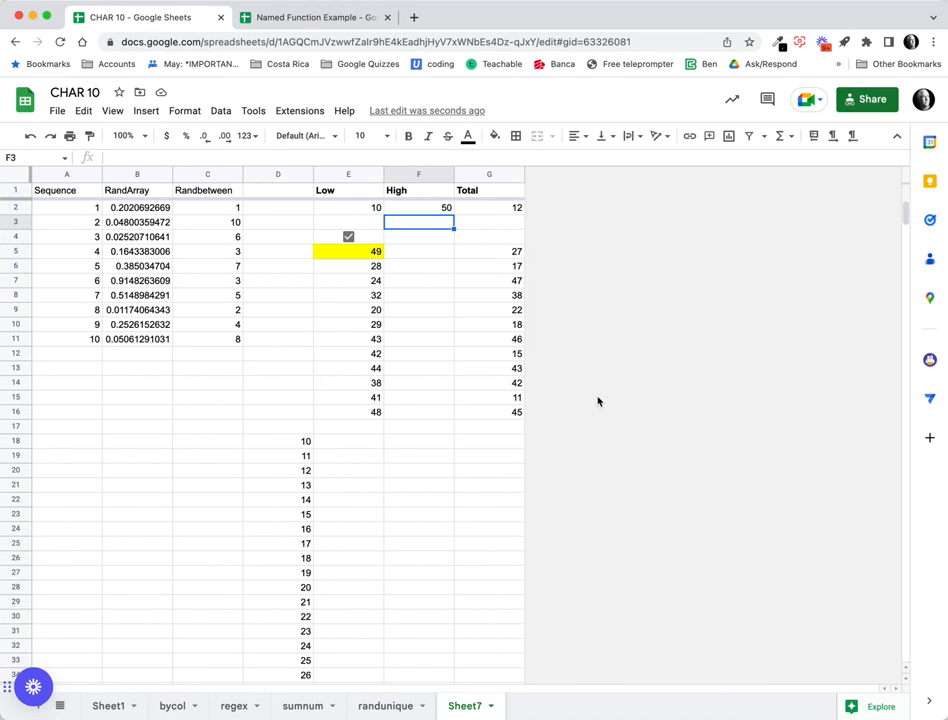
pyautogui.click(514, 251)
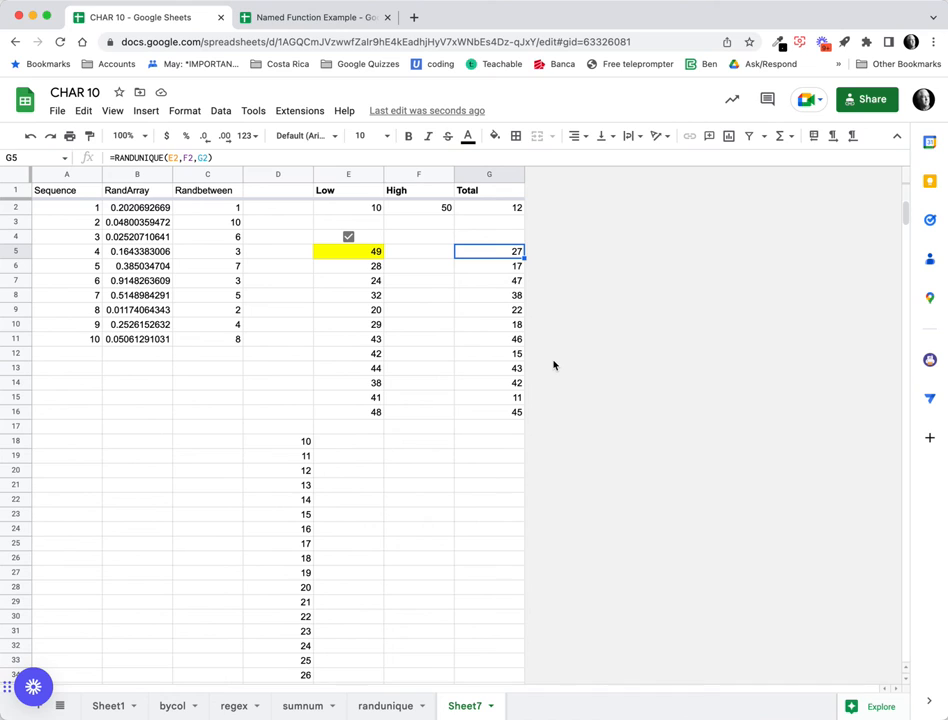
# Switch to the Named Function Example spreadsheet and begin Import function in the Named functions sidebar.
pyautogui.click(336, 25)
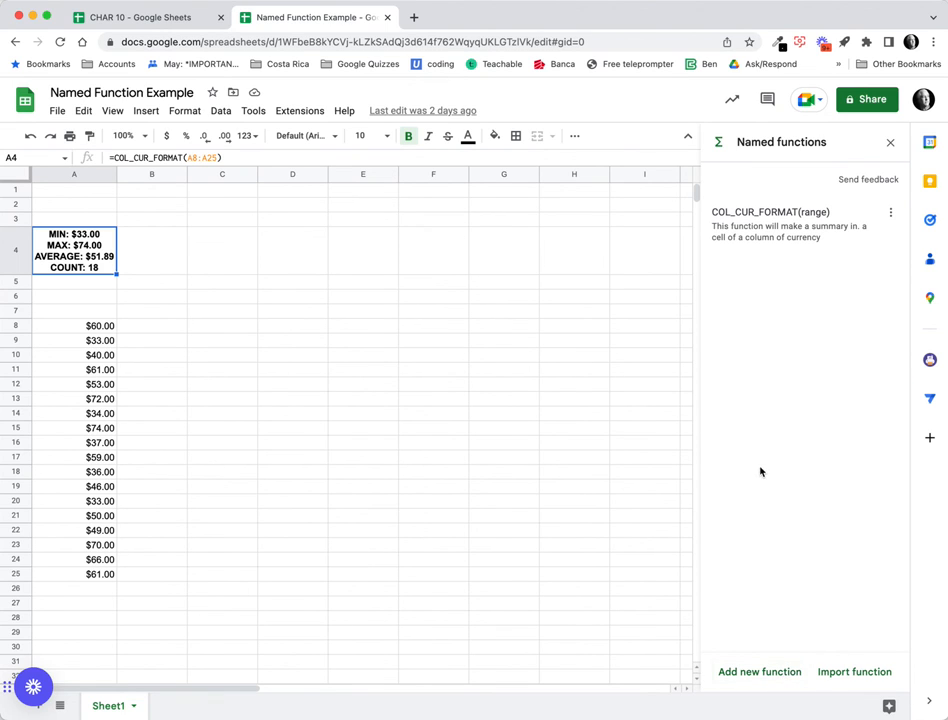
pyautogui.click(863, 675)
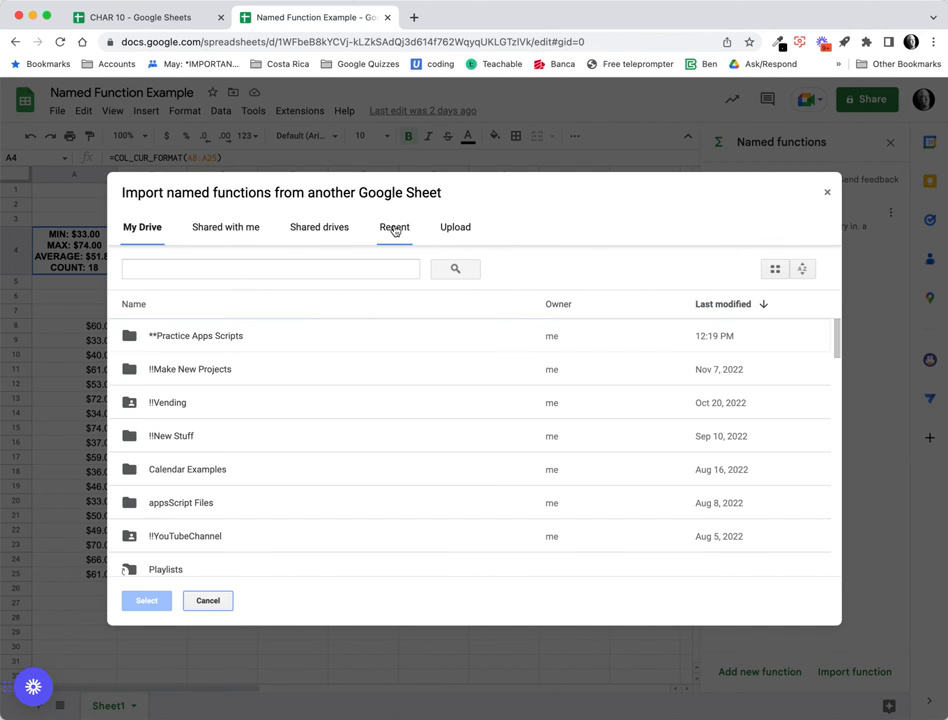
# Pick CHAR 10 from Recent files and import its RANDUNIQUE function.
pyautogui.click(394, 229)
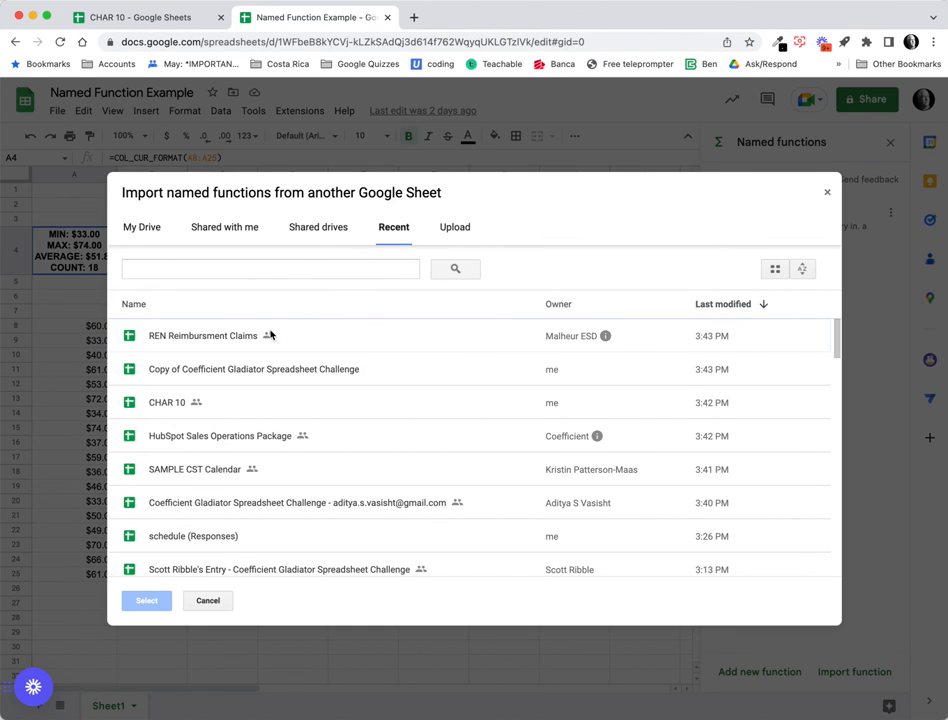
pyautogui.click(170, 403)
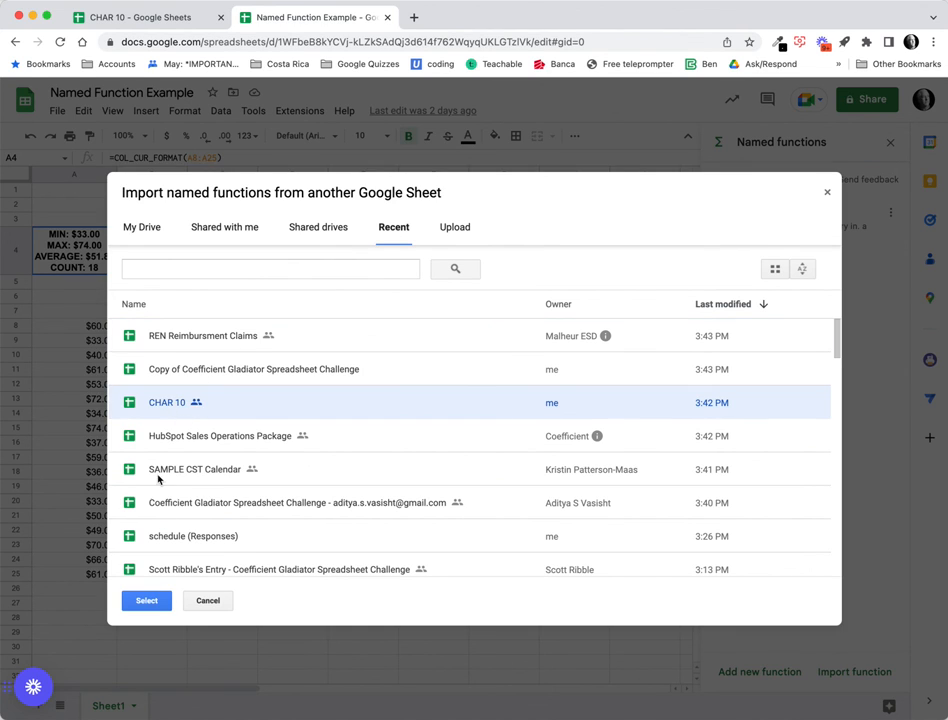
pyautogui.click(163, 601)
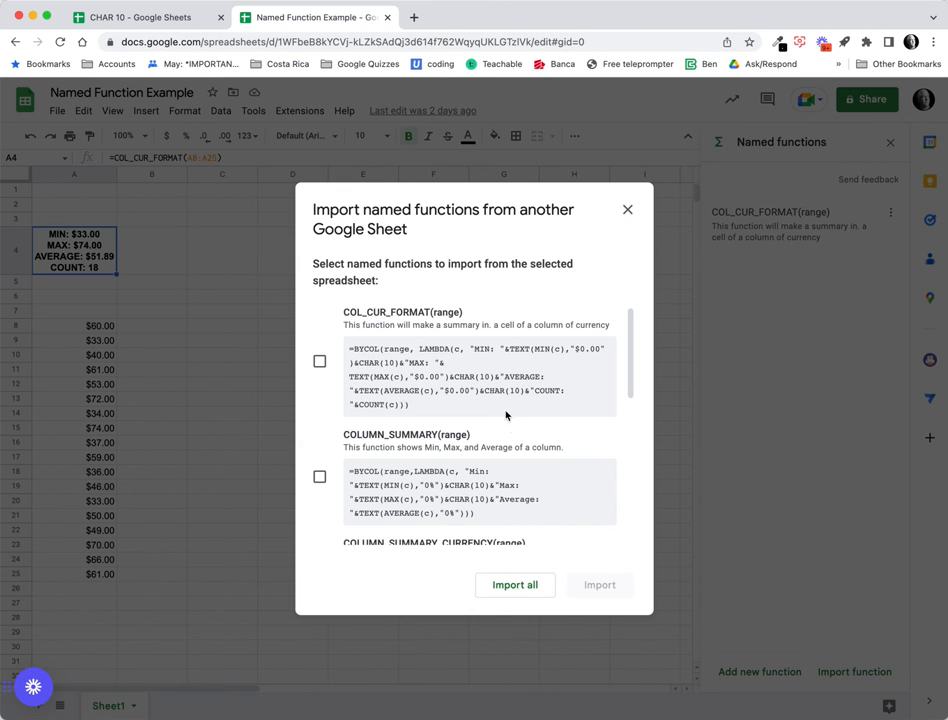
pyautogui.scroll(-5, 506, 378)
pyautogui.scroll(-3, 506, 380)
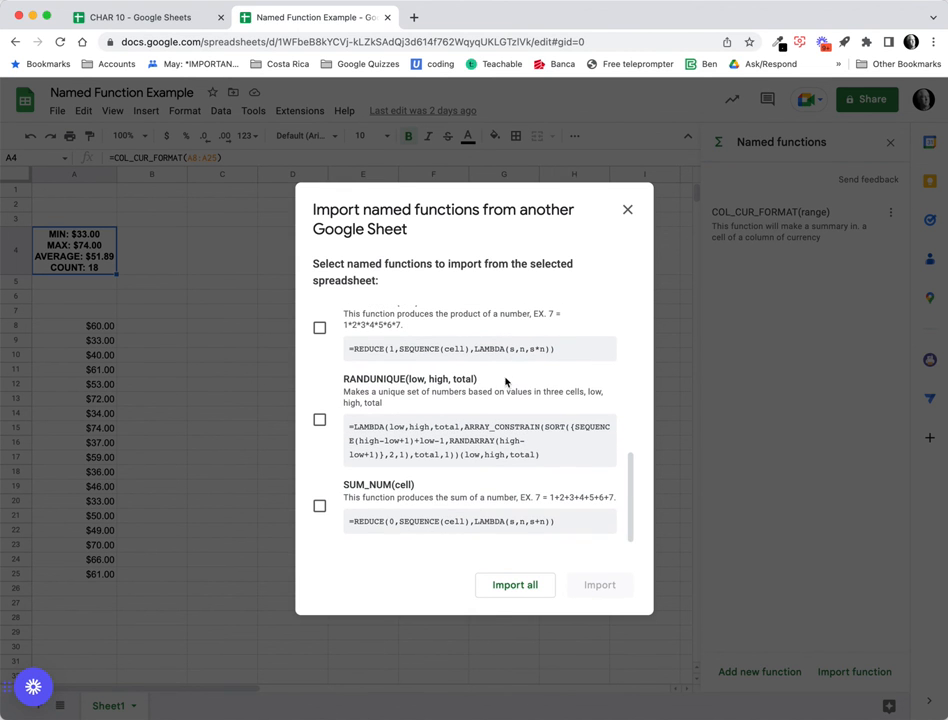
pyautogui.click(320, 419)
pyautogui.click(607, 582)
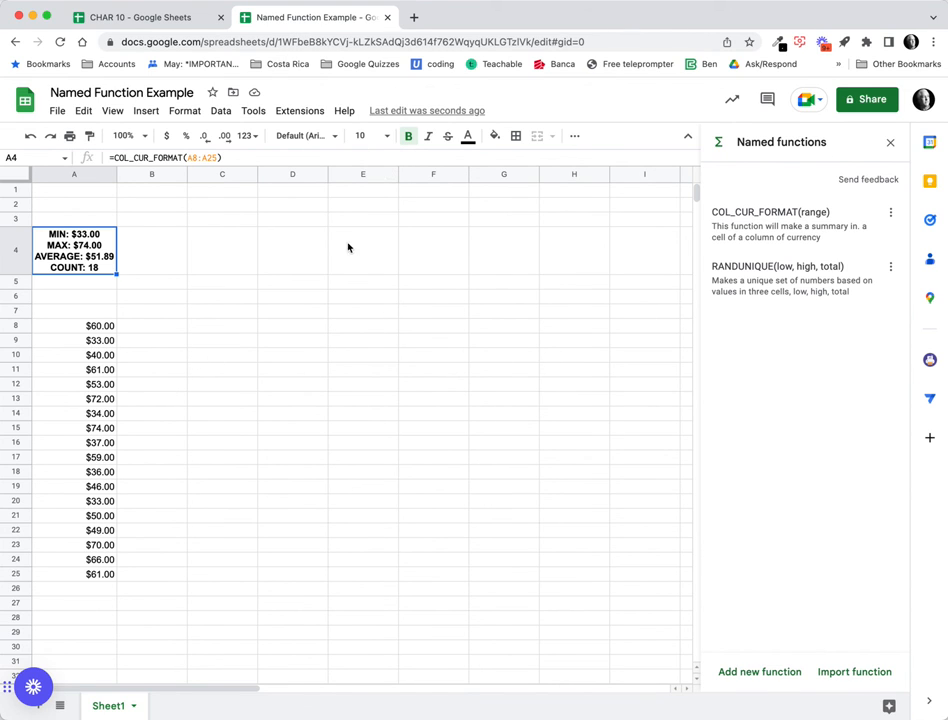
# Label D1:F1 as low, high and total, moving the misplaced total label into F1.
pyautogui.click(279, 196)
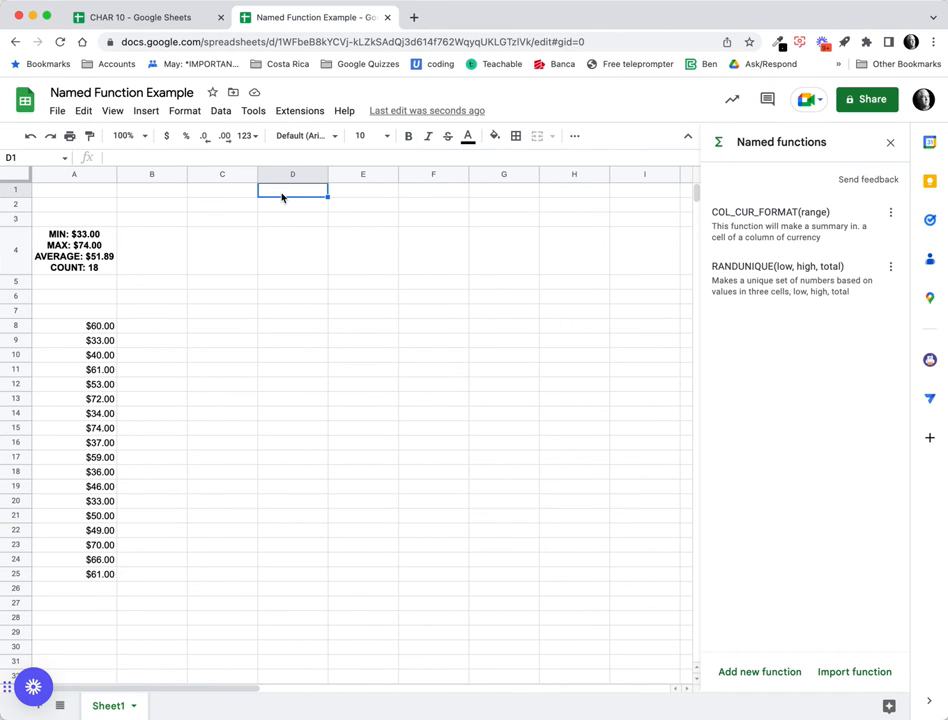
pyautogui.write('low')
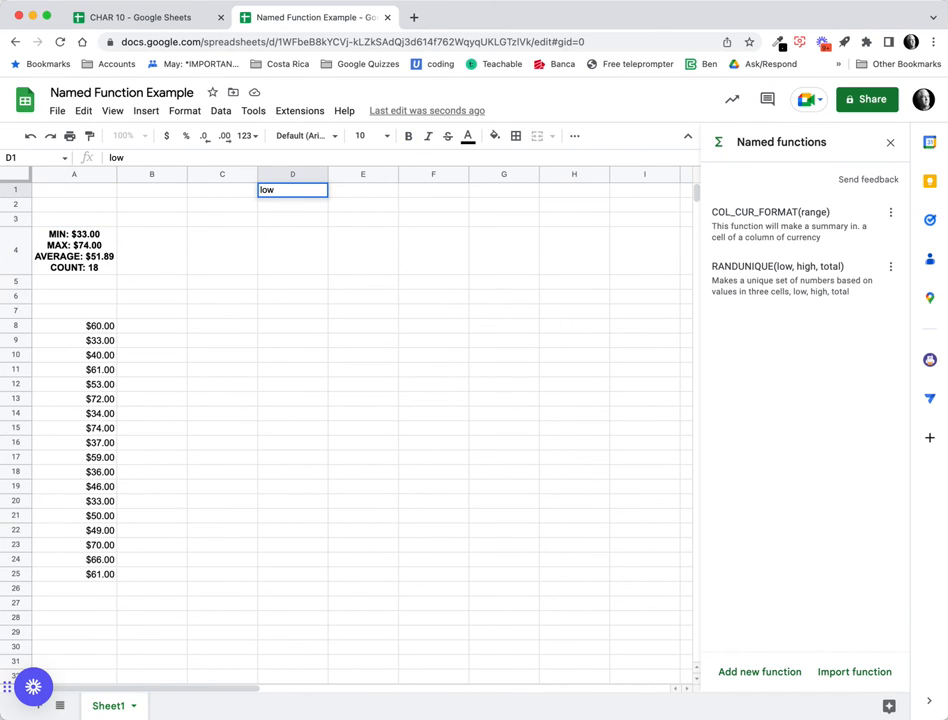
pyautogui.press('Tab')
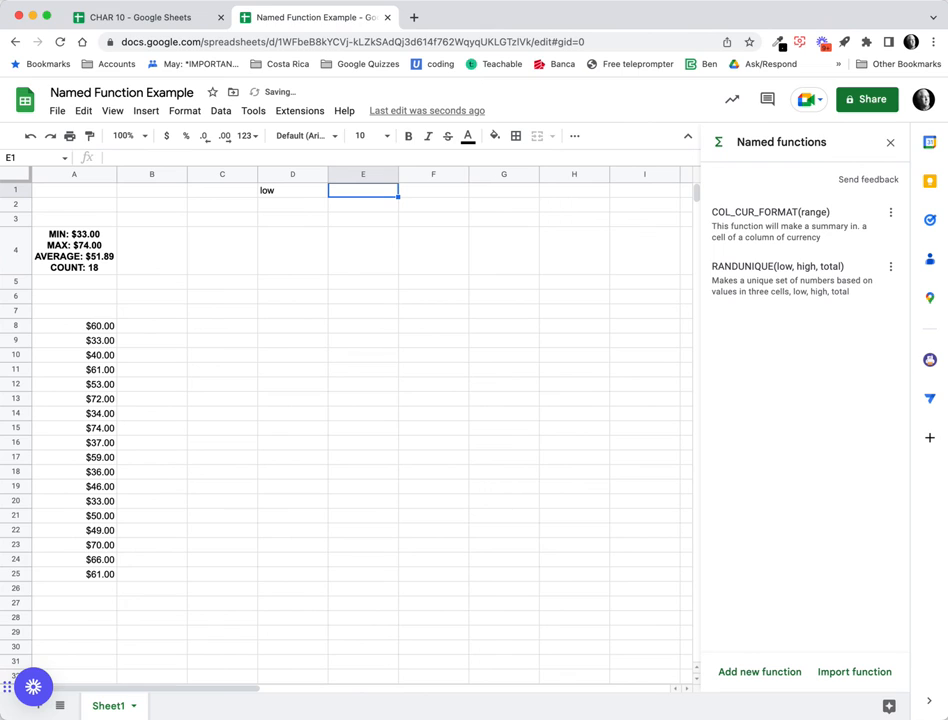
pyautogui.write('high')
pyautogui.press('Return')
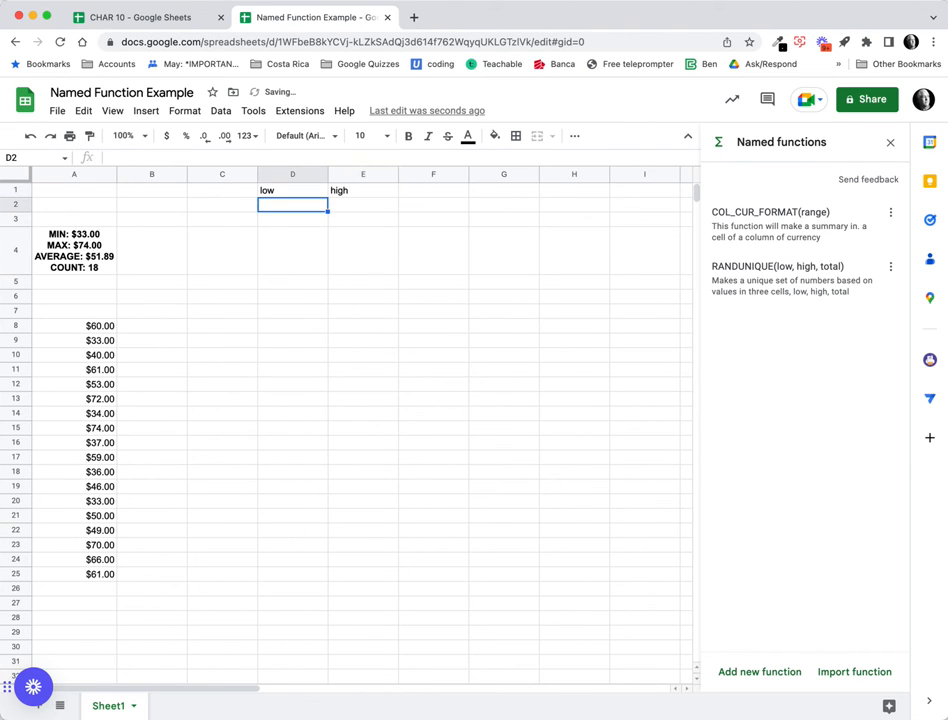
pyautogui.write('total')
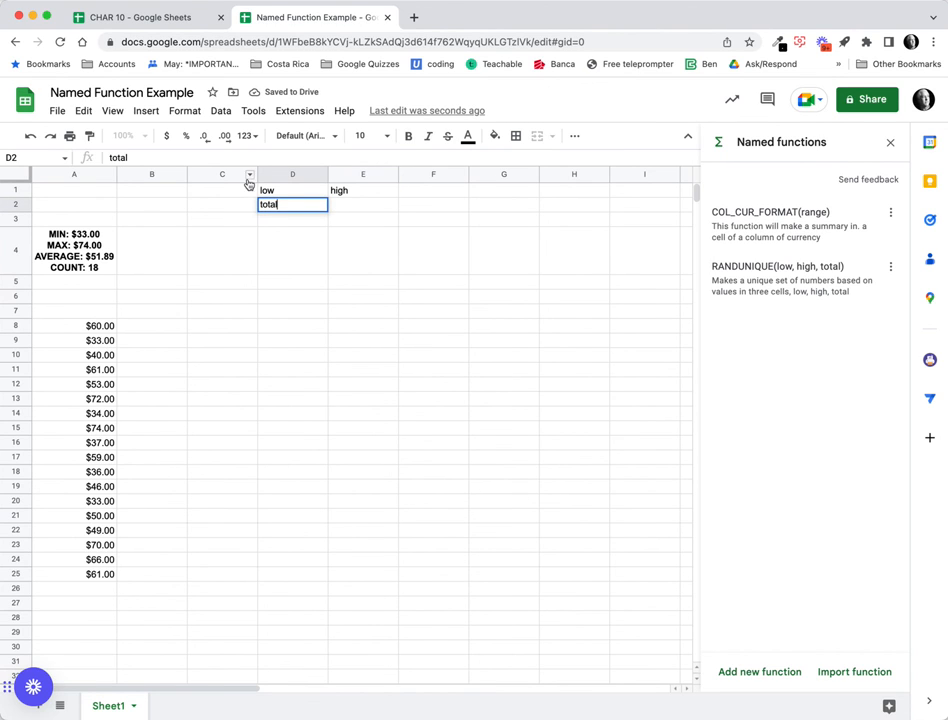
pyautogui.click(296, 219)
pyautogui.click(291, 207)
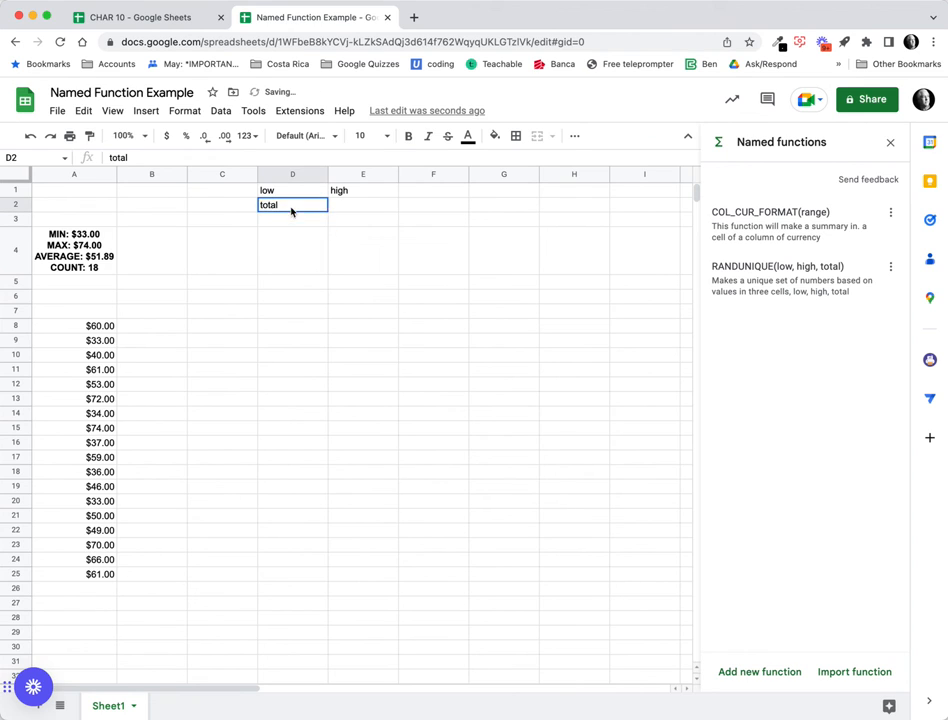
pyautogui.moveTo(291, 198); pyautogui.dragTo(427, 191)
# Enter 5, 23 and 11 in D2:F2, then pick D3 for the formula.
pyautogui.click(304, 205)
pyautogui.write('5')
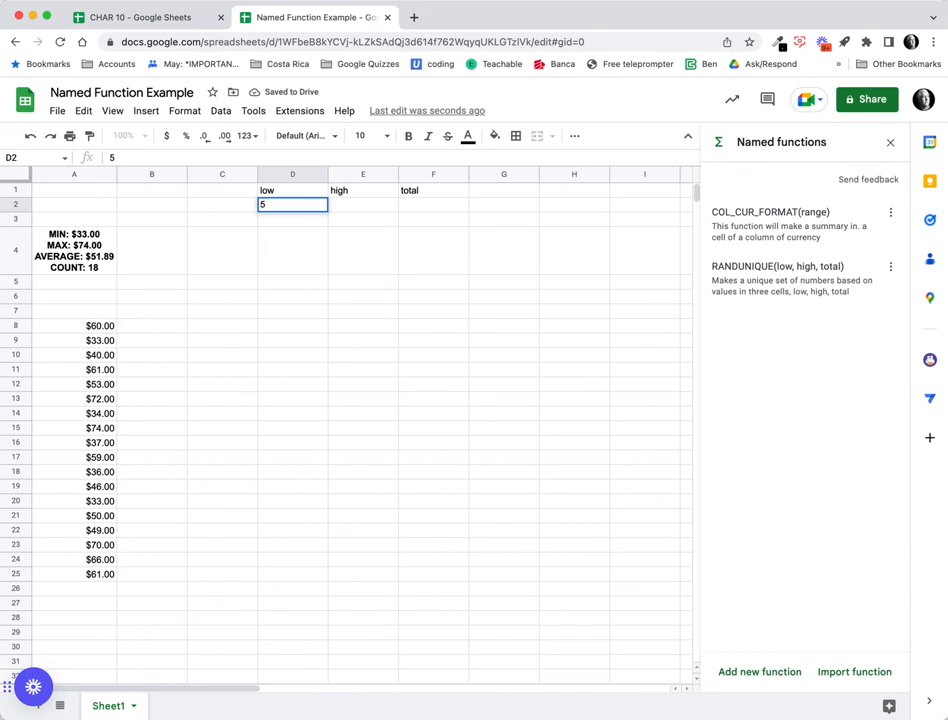
pyautogui.press('Tab')
pyautogui.write('23')
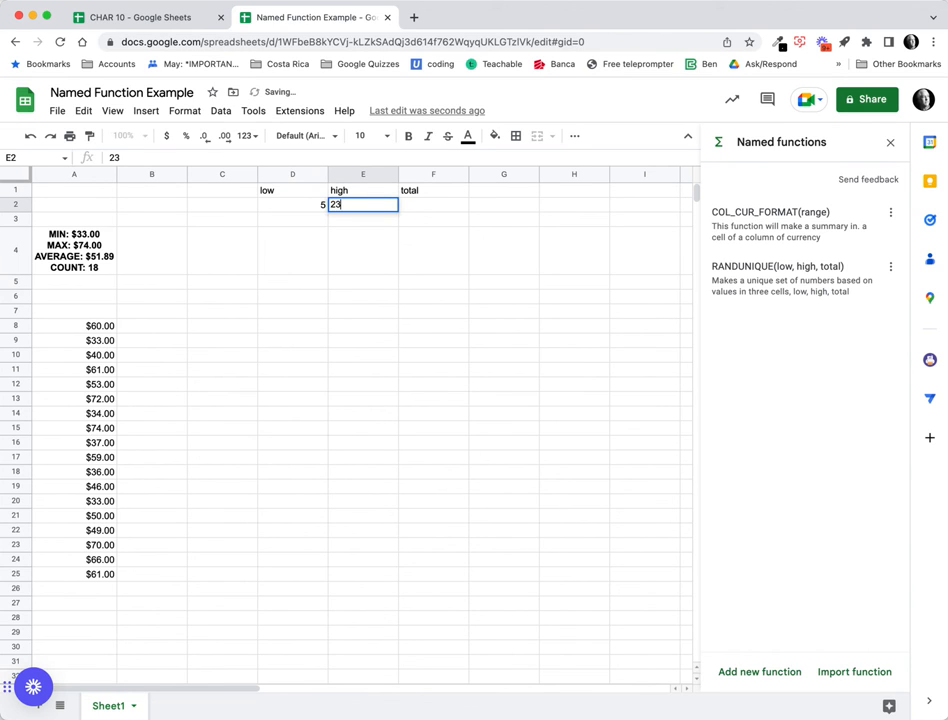
pyautogui.press('Tab')
pyautogui.write('1')
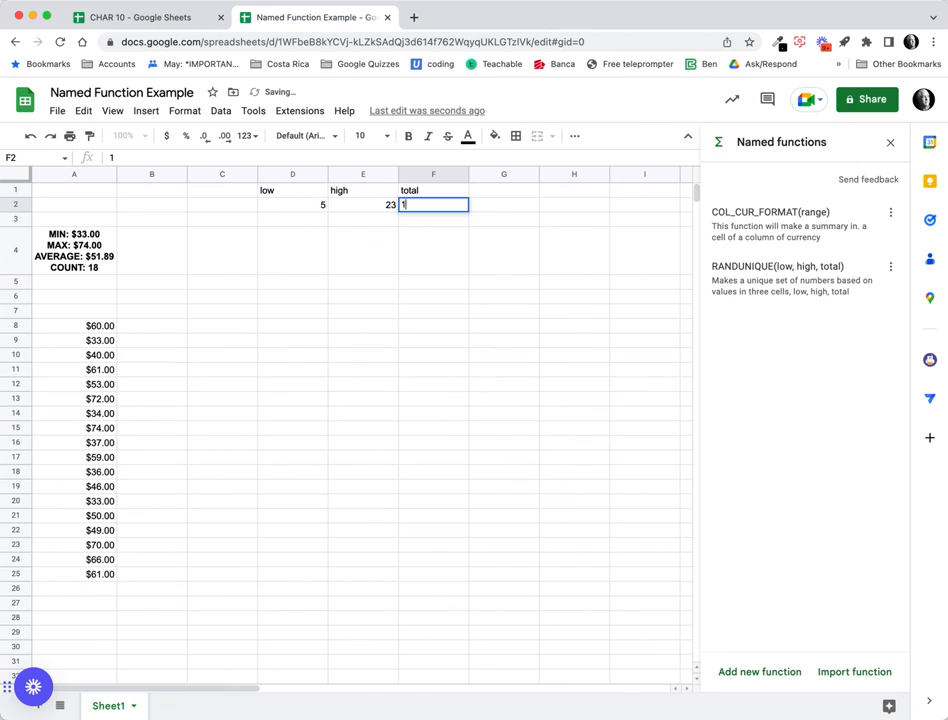
pyautogui.write('1')
pyautogui.press('Tab')
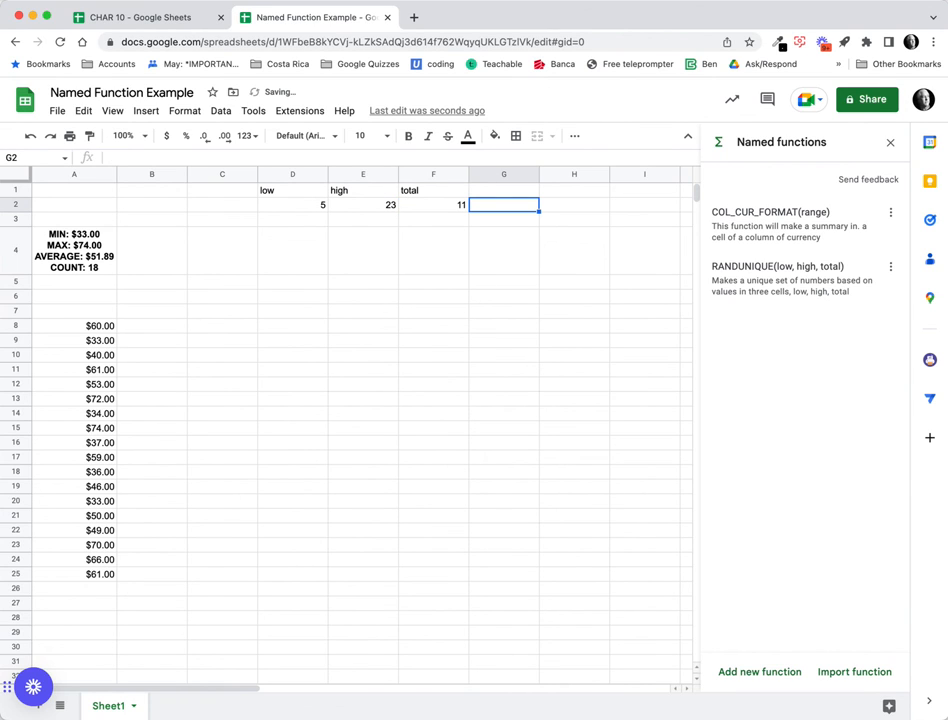
pyautogui.click(311, 244)
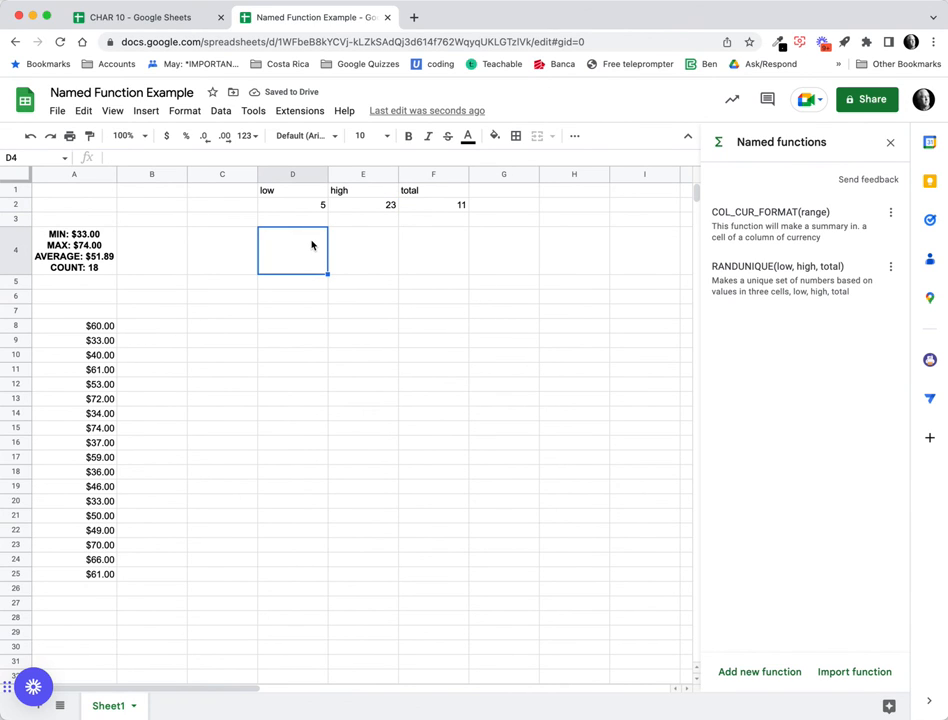
pyautogui.hscroll(2, 300, 230)
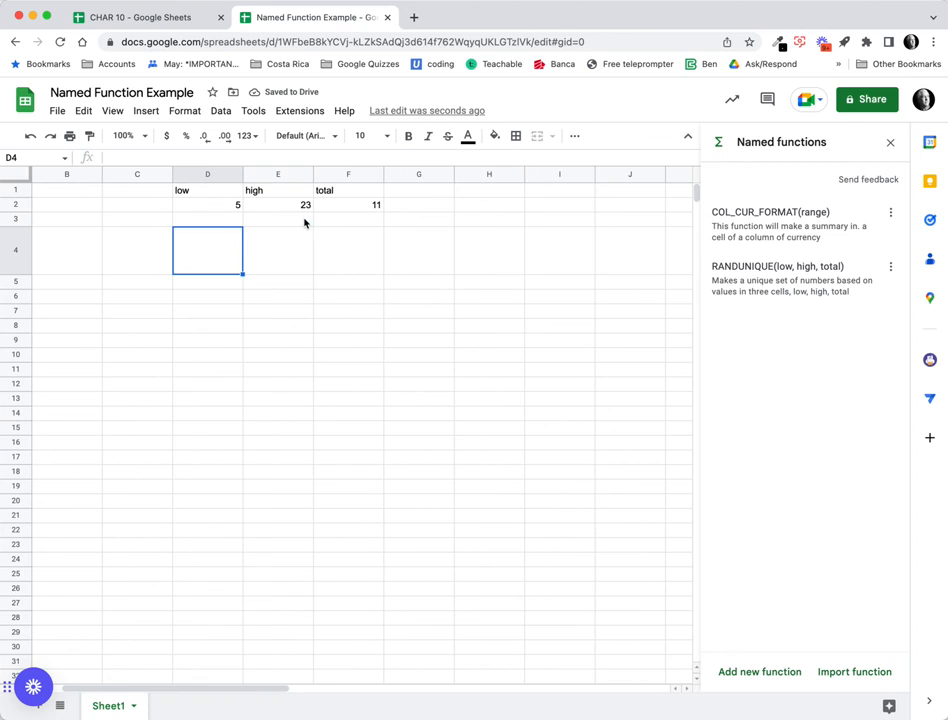
pyautogui.click(234, 219)
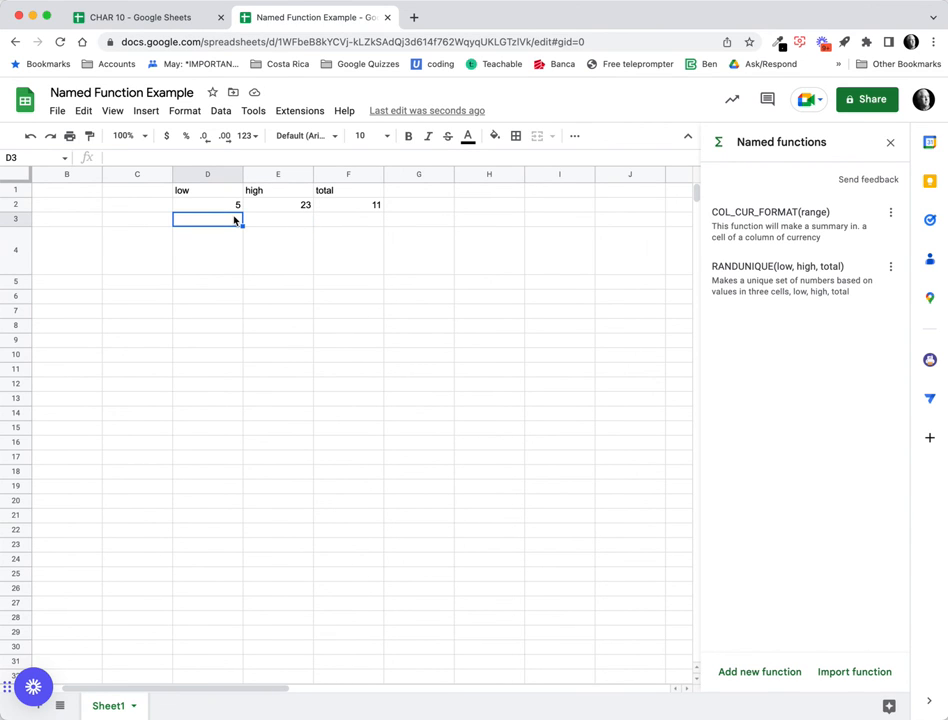
# Enter =RANDUNIQUE(D2,E2,F2) in D3 so eleven unique numbers spill down to D13, and select them.
pyautogui.write('=rand')
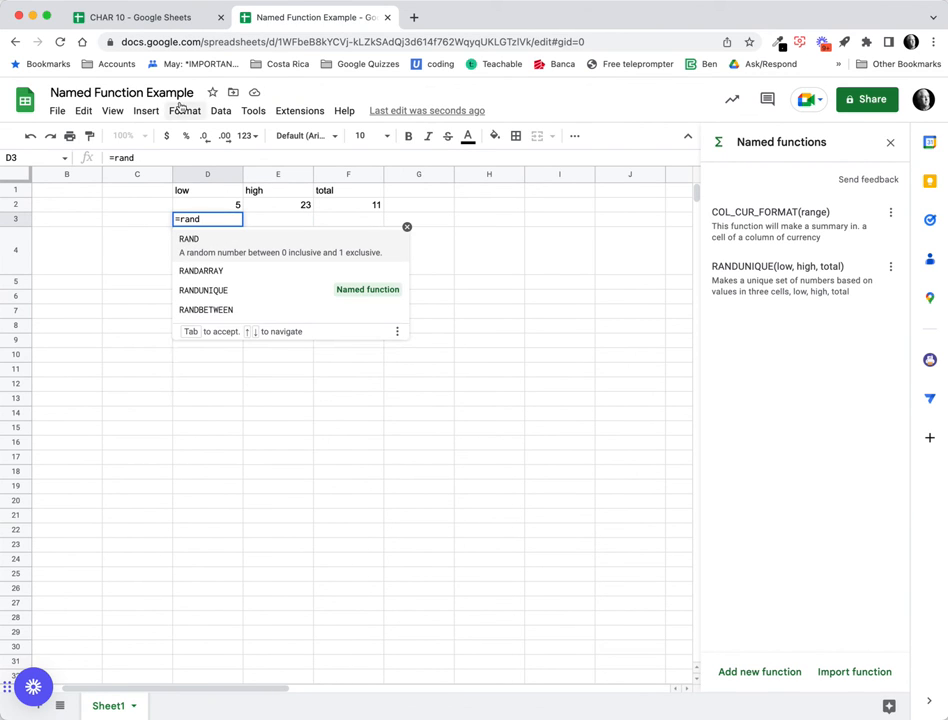
pyautogui.click(250, 283)
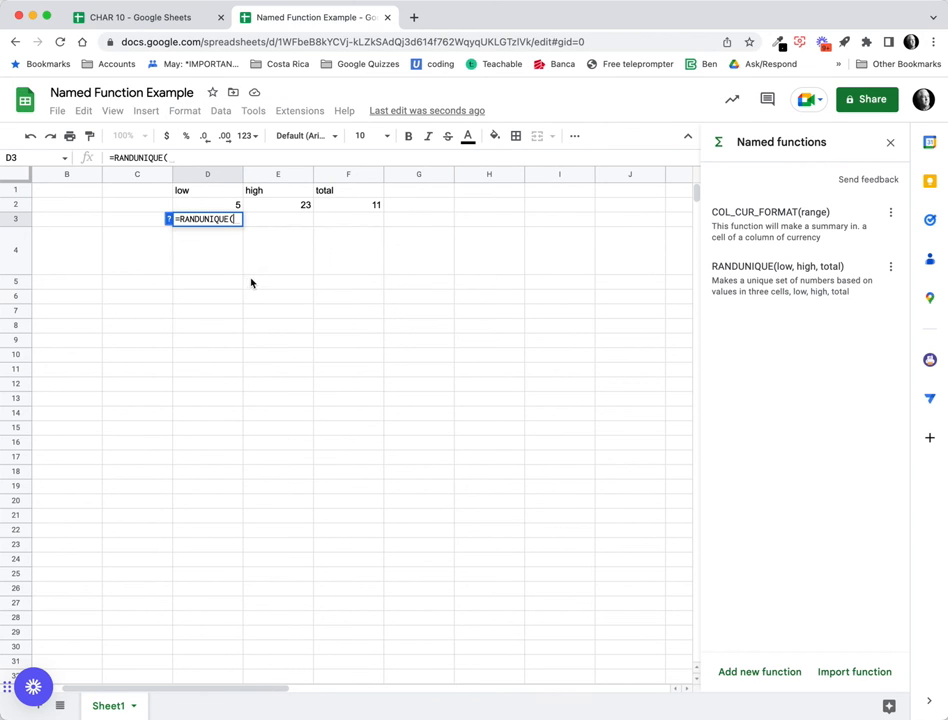
pyautogui.click(168, 219)
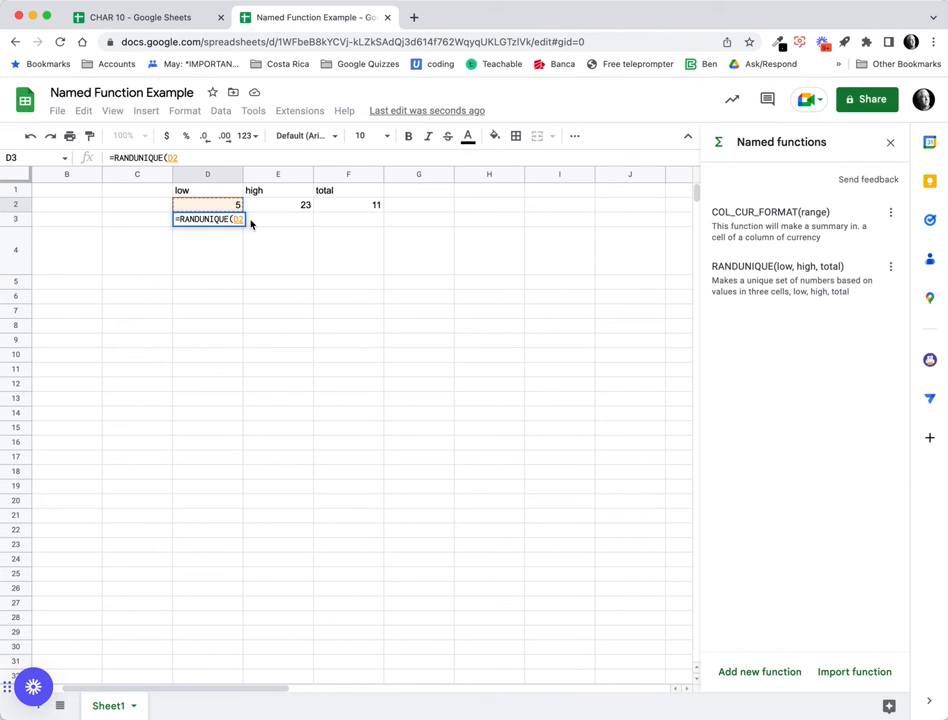
pyautogui.write(',')
pyautogui.click(281, 206)
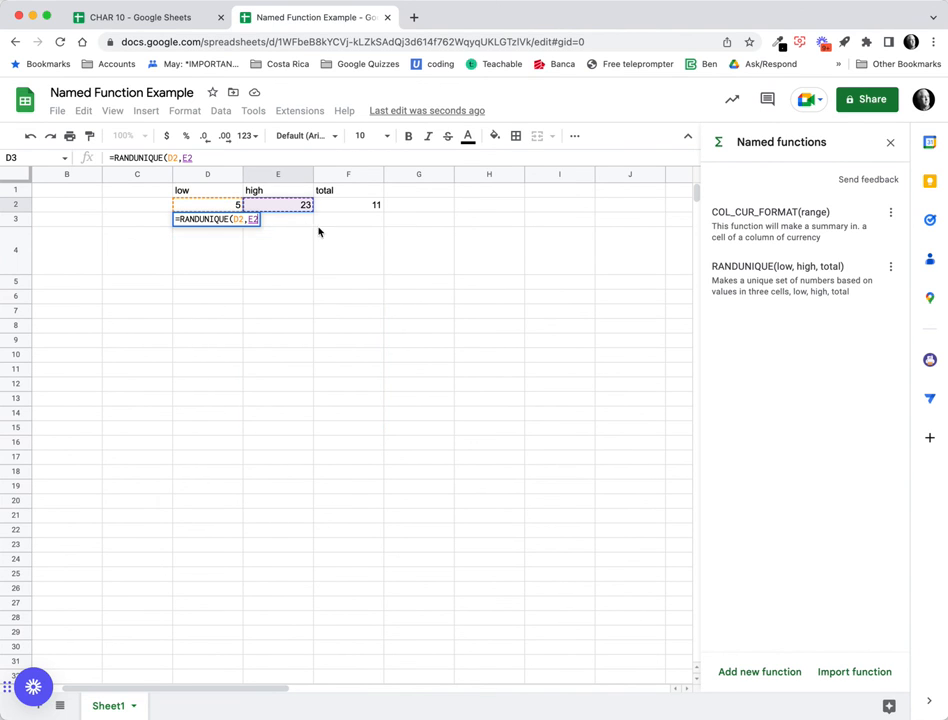
pyautogui.write(',')
pyautogui.click(344, 206)
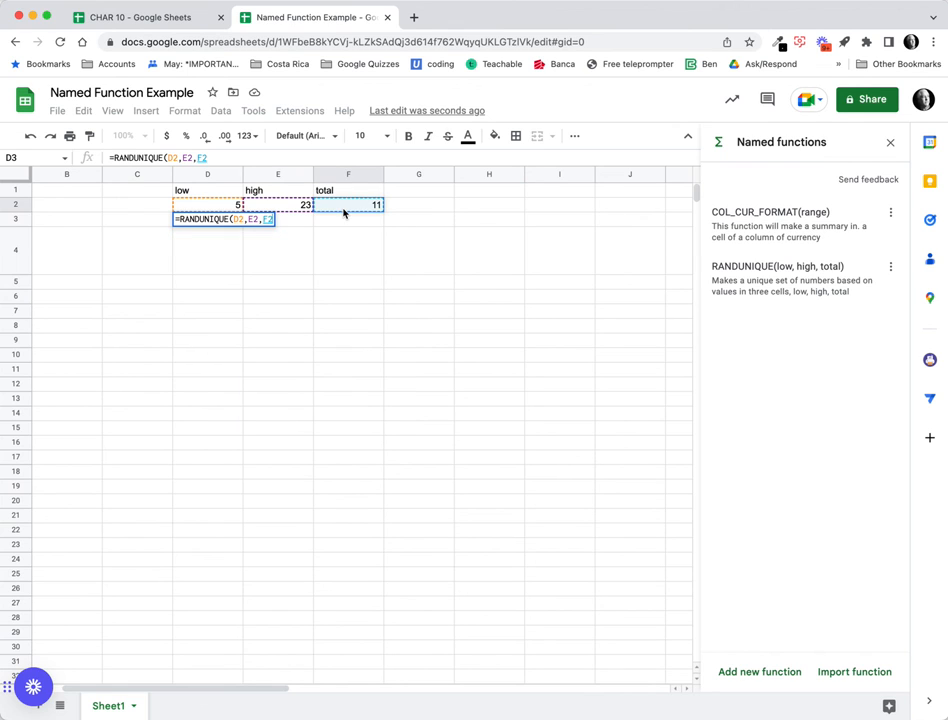
pyautogui.press('Return')
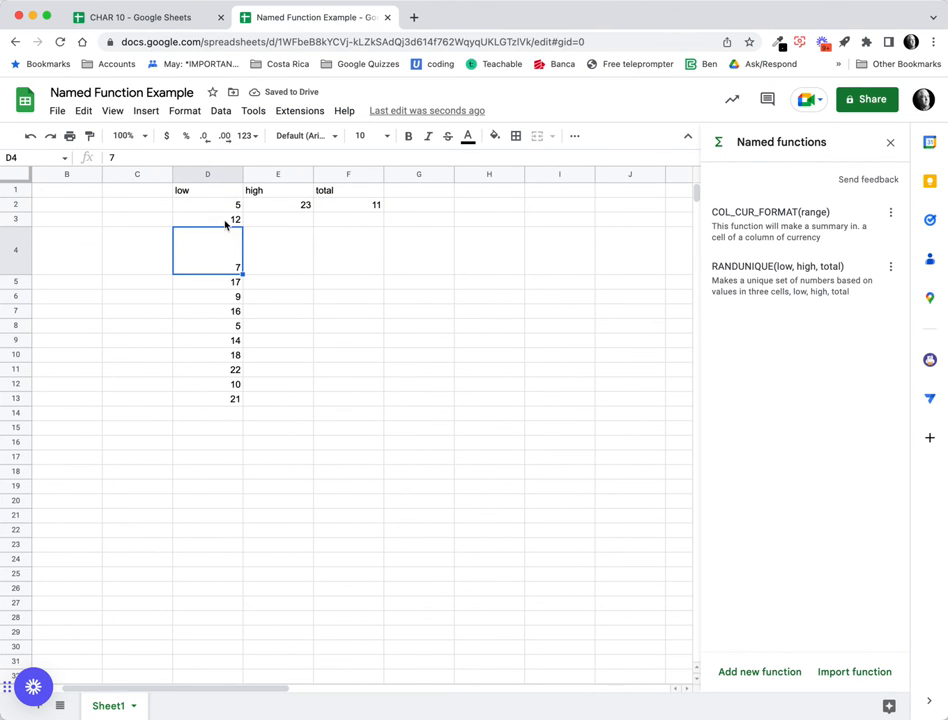
pyautogui.hscroll(-2, 268, 228)
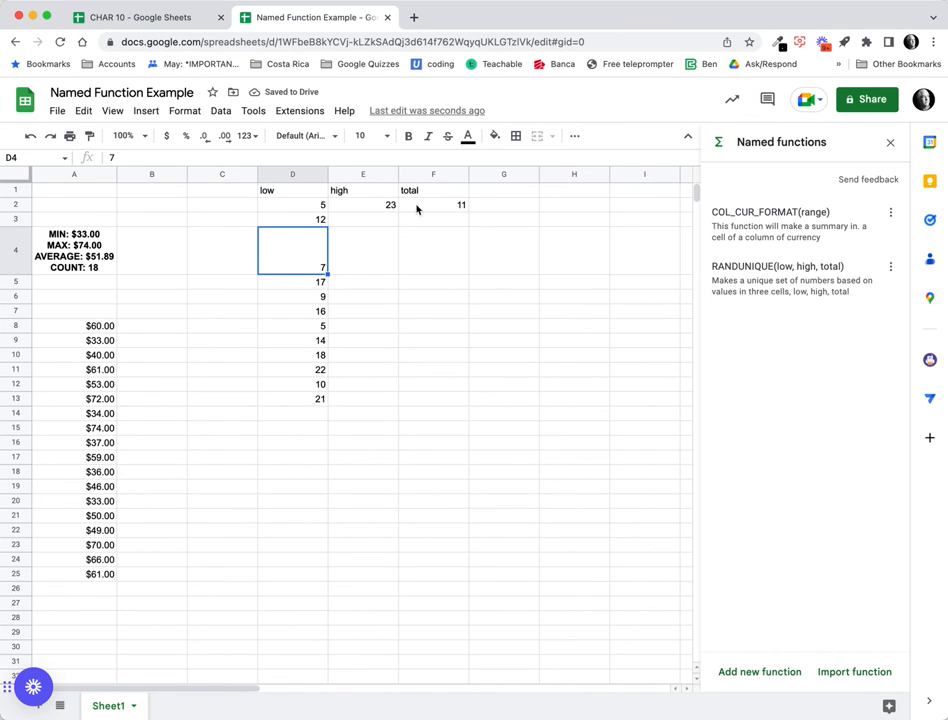
pyautogui.moveTo(309, 221); pyautogui.dragTo(324, 402)
# Check the count, min and max of D3:D13, then close the Named functions sidebar.
pyautogui.click(855, 707)
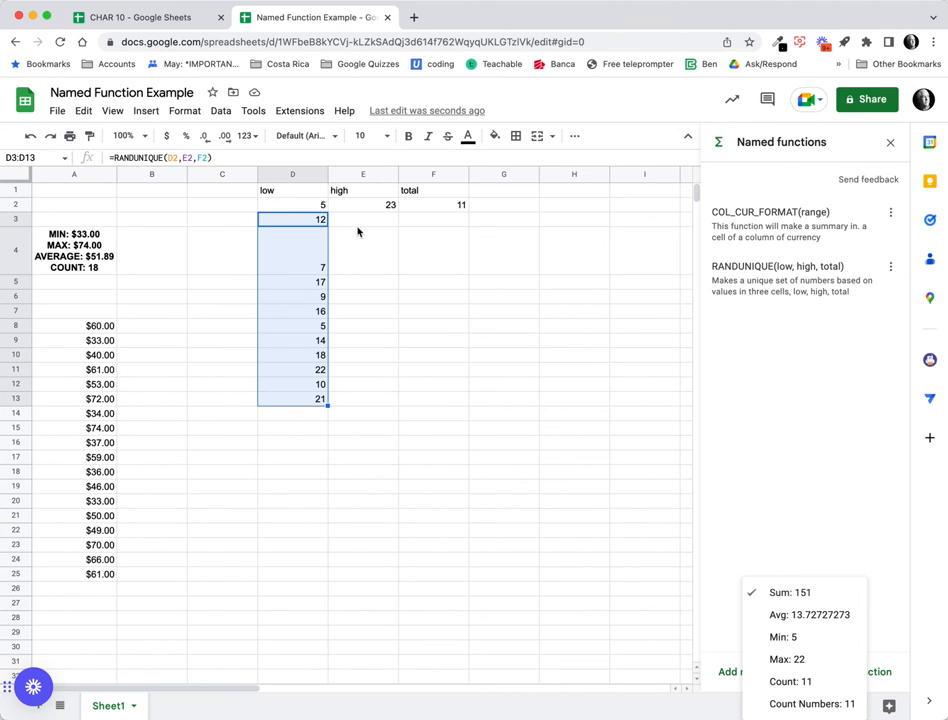
pyautogui.click(508, 324)
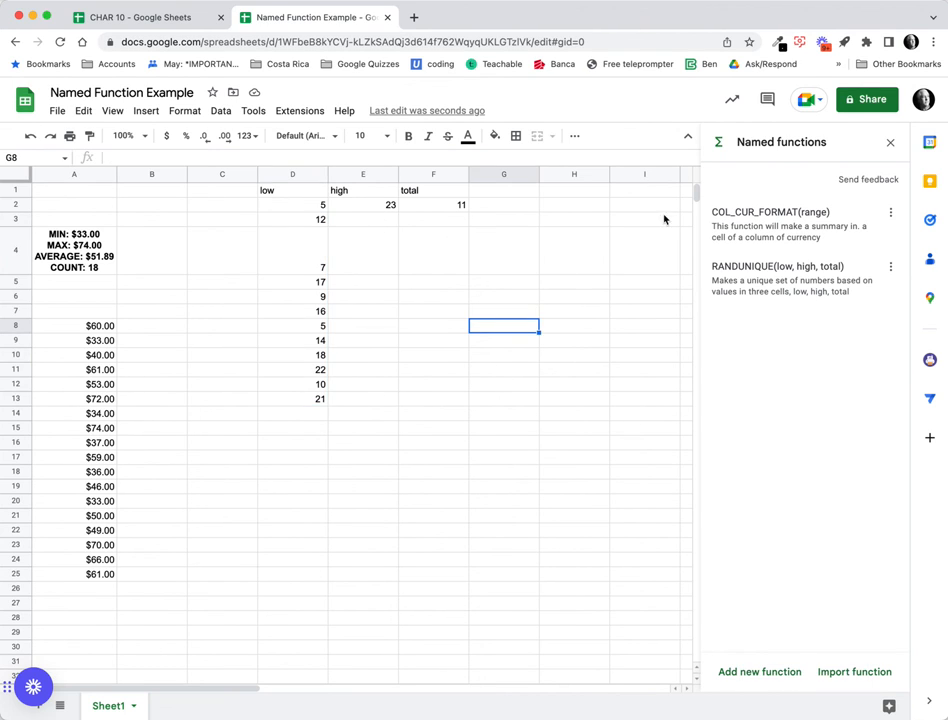
pyautogui.click(890, 142)
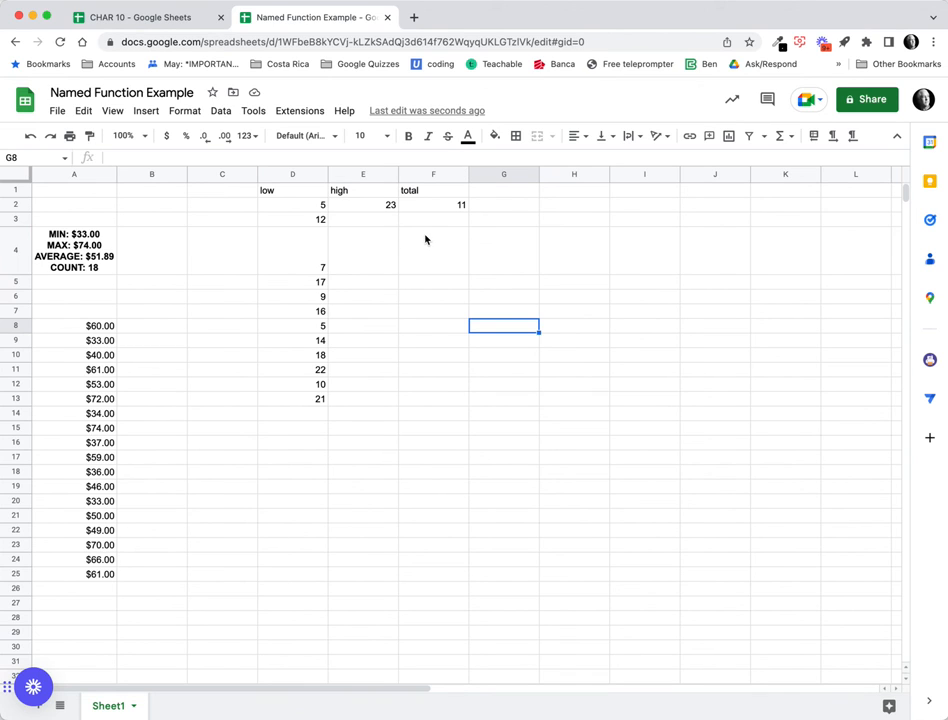
pyautogui.click(315, 207)
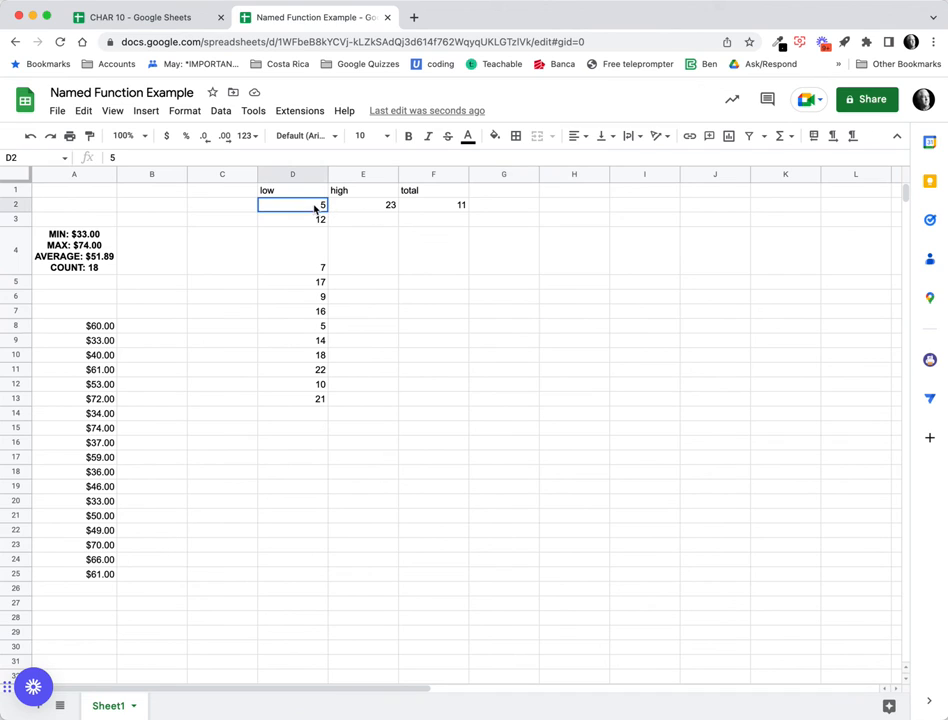